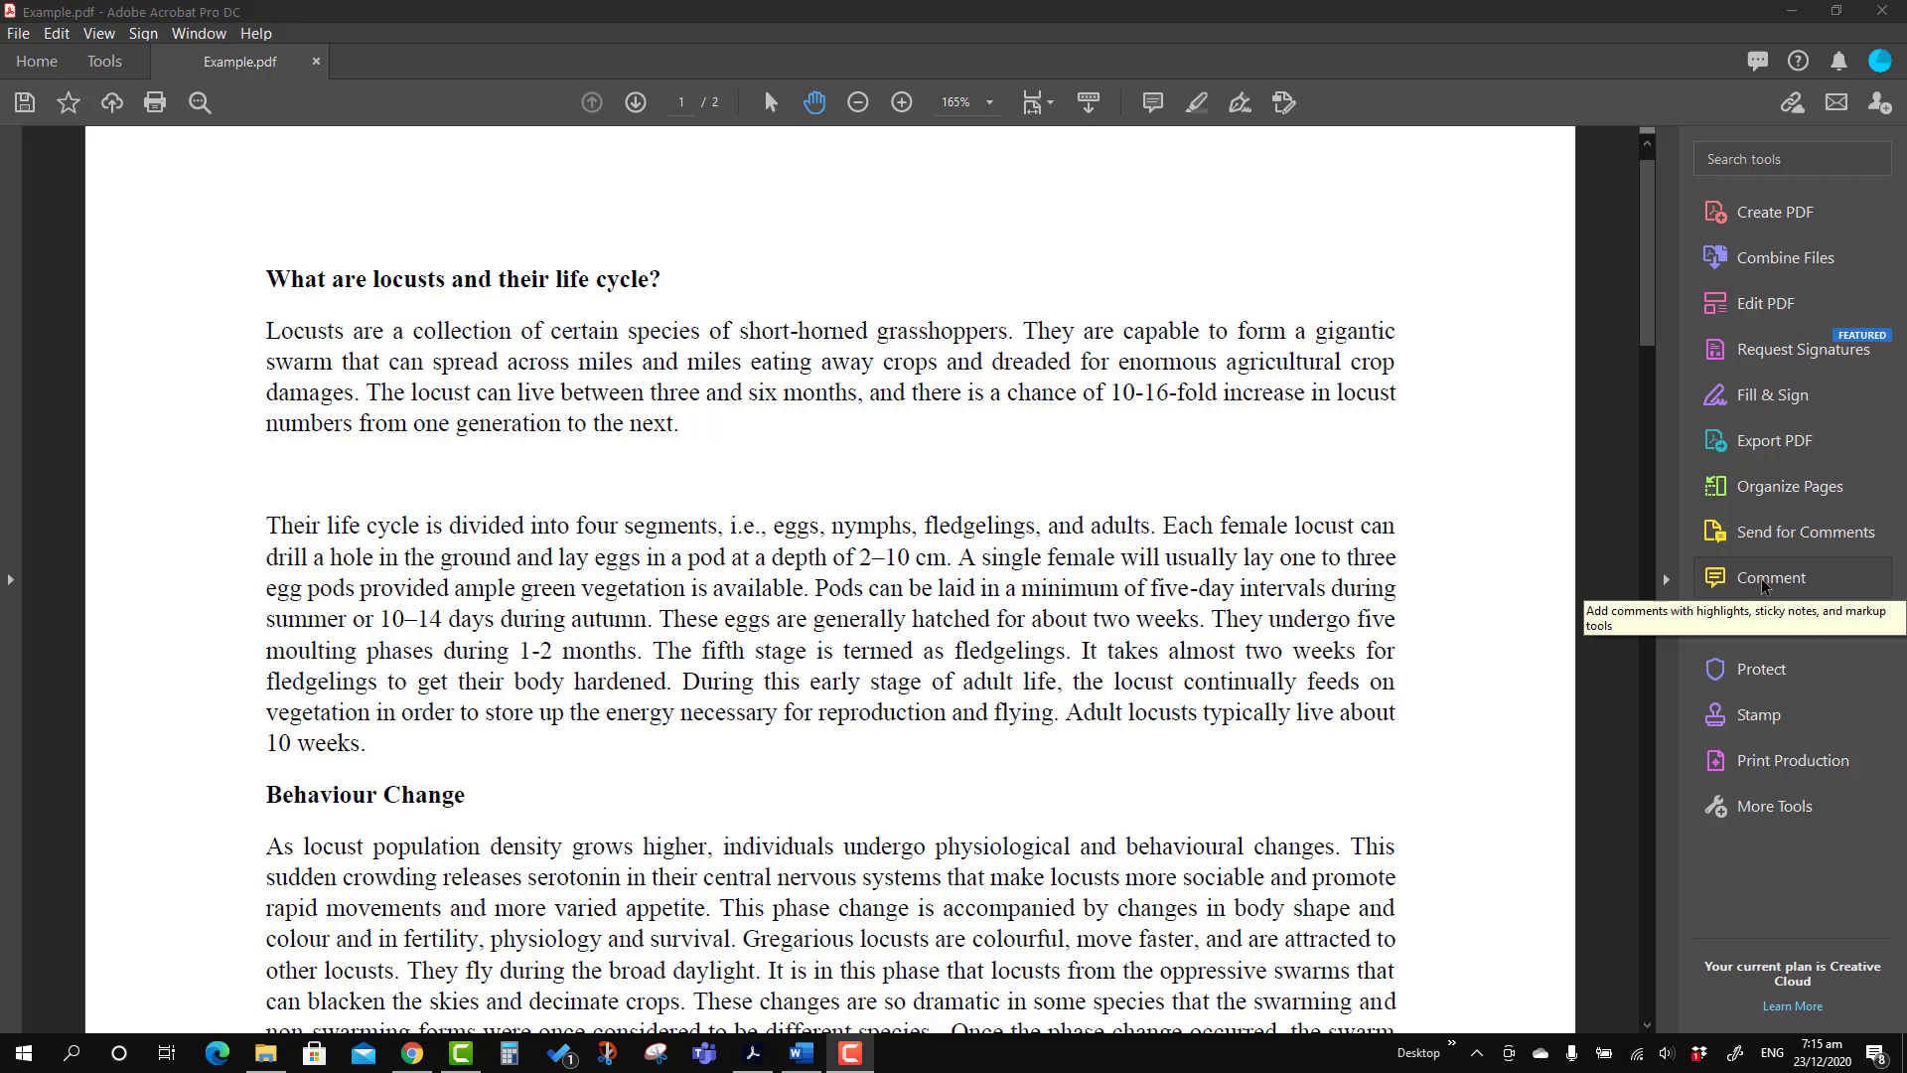
Add a text callout reading "Change" that points to the end of the heading "What are locusts and their life cycle?"
click(1763, 580)
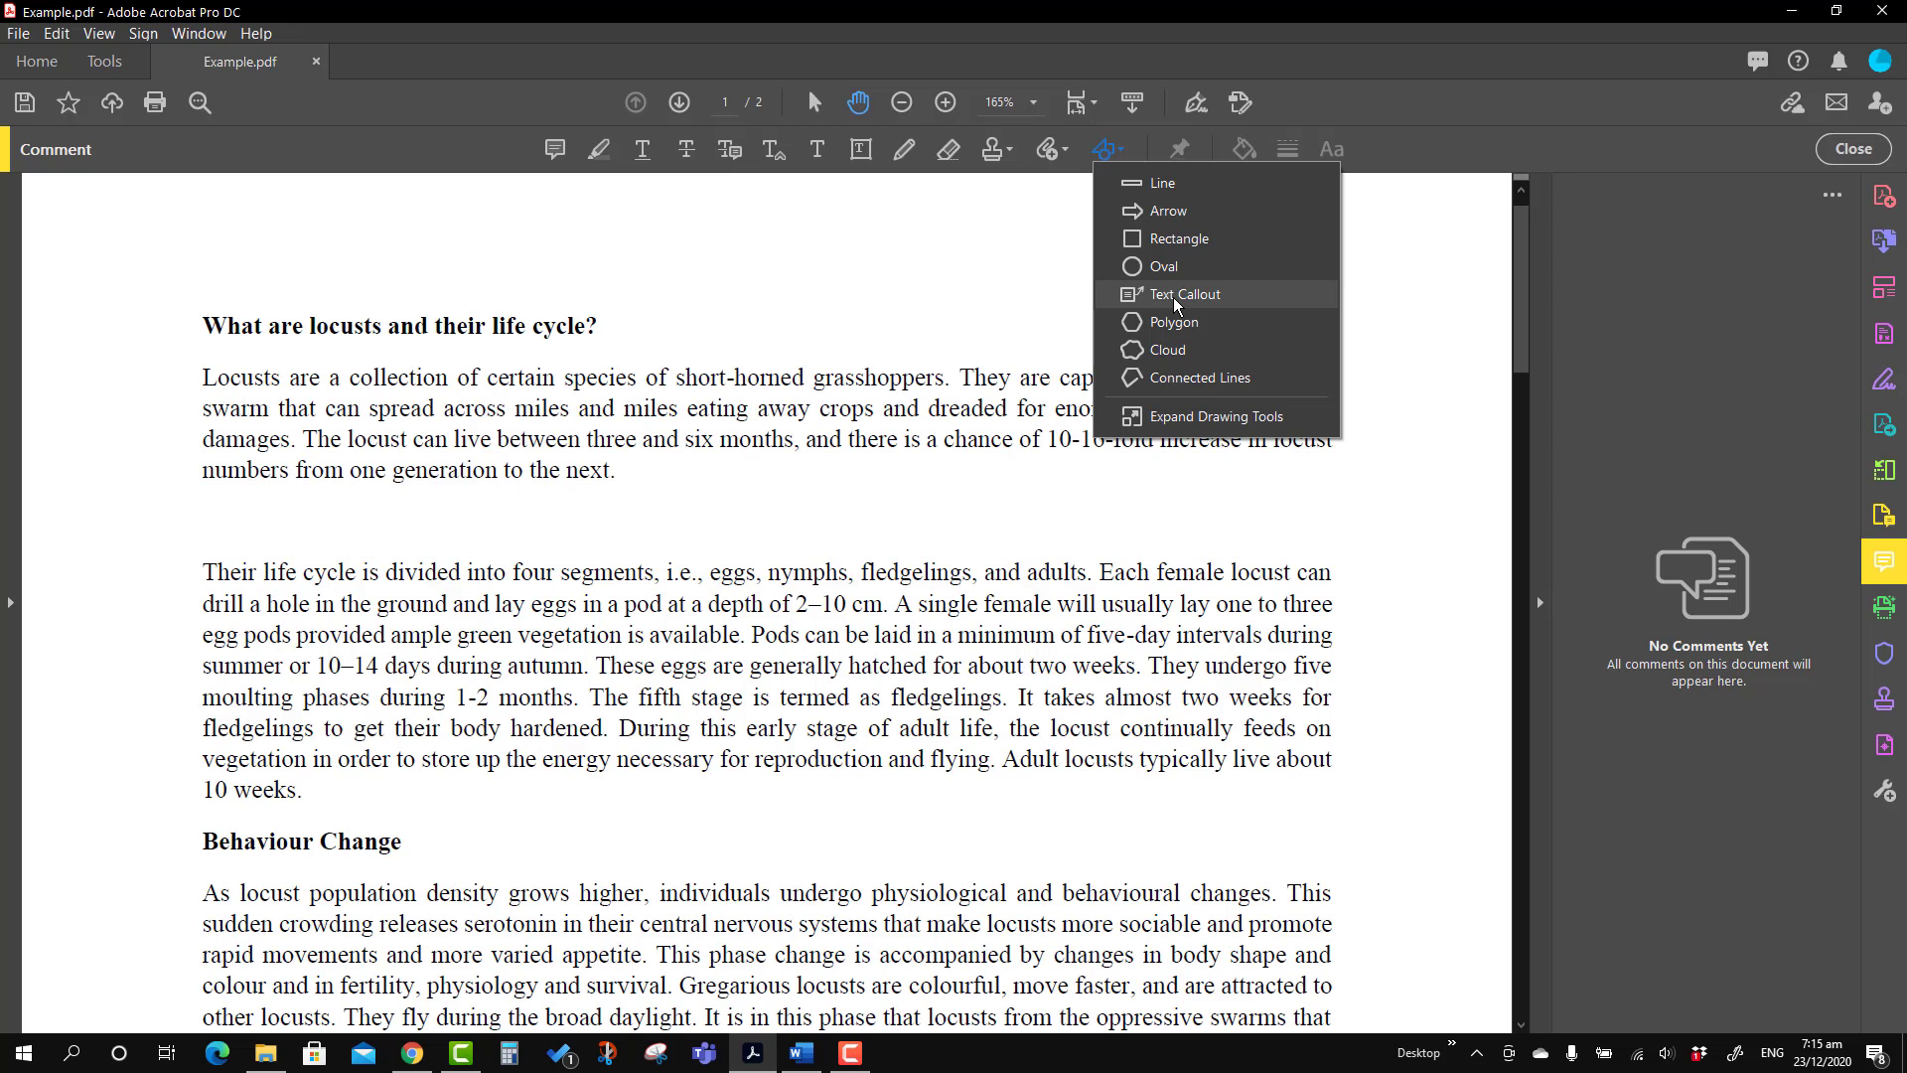
click(1176, 296)
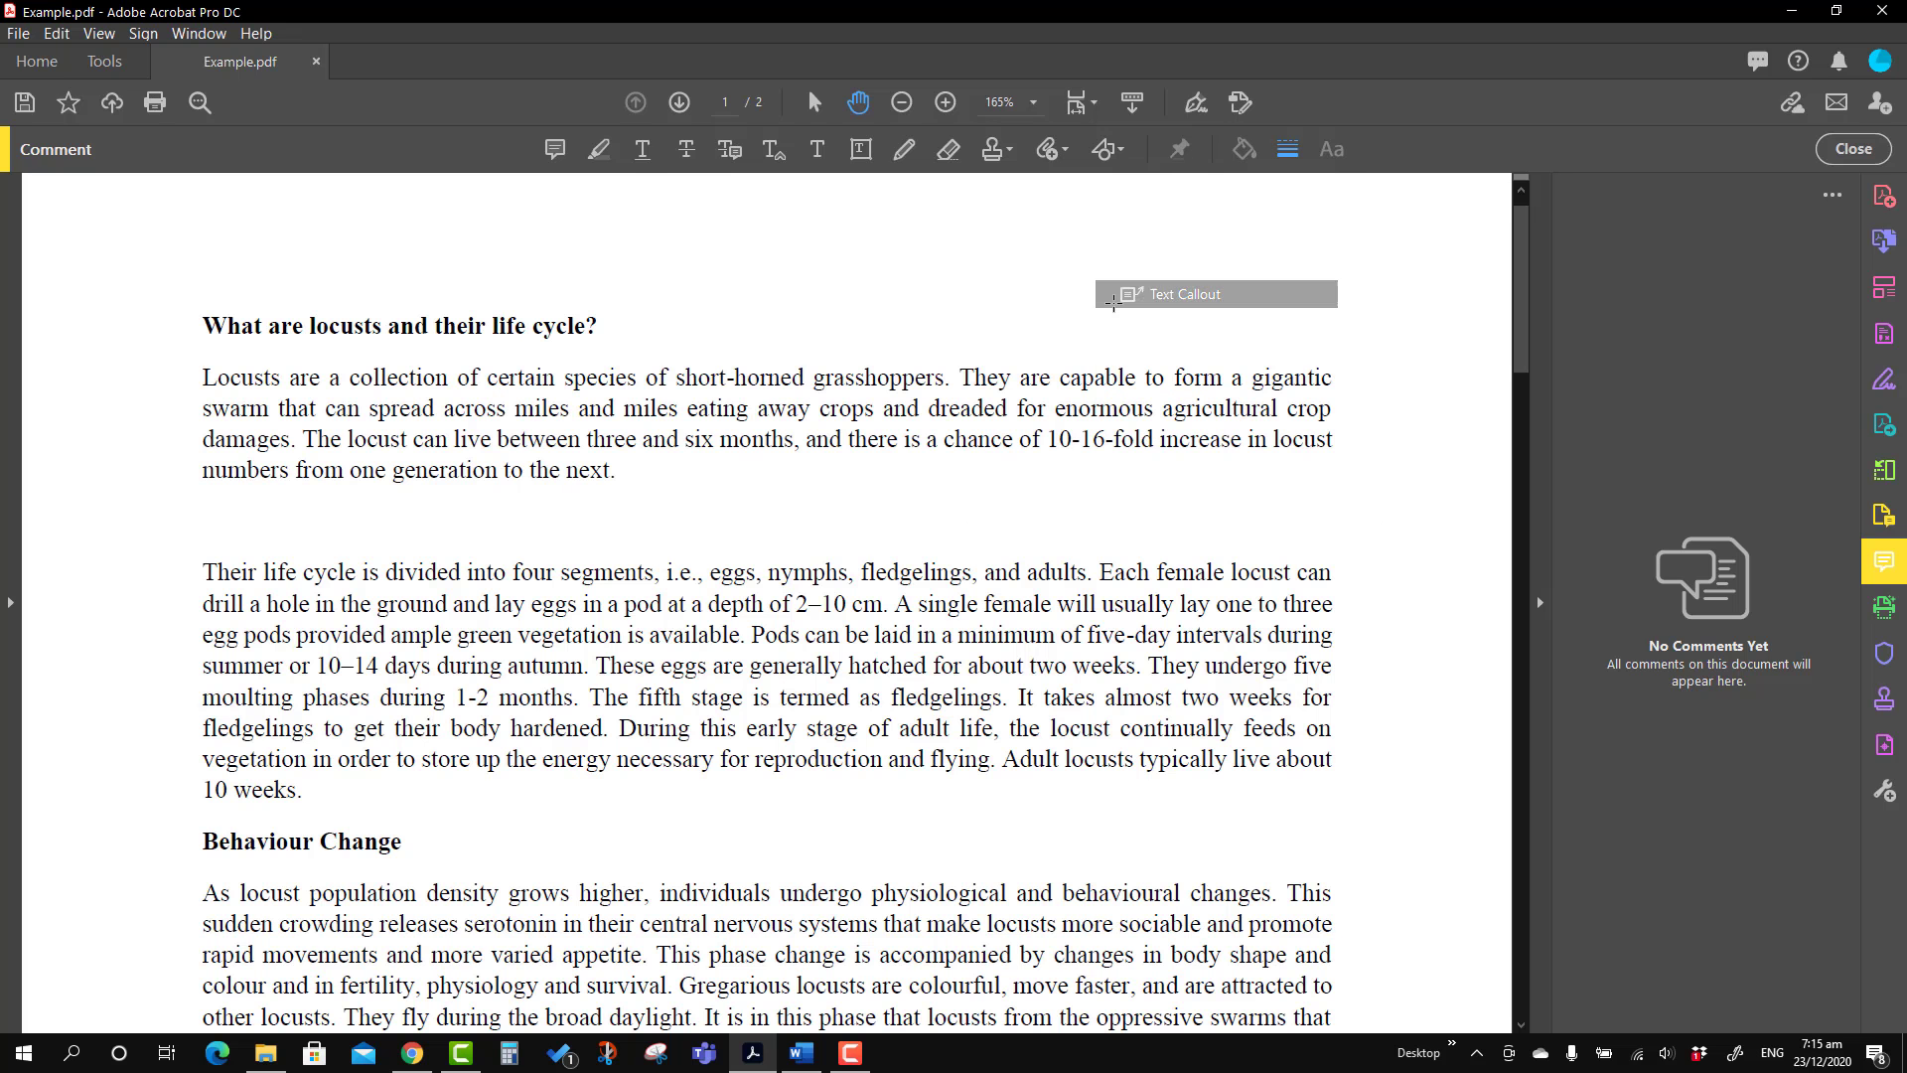
click(584, 336)
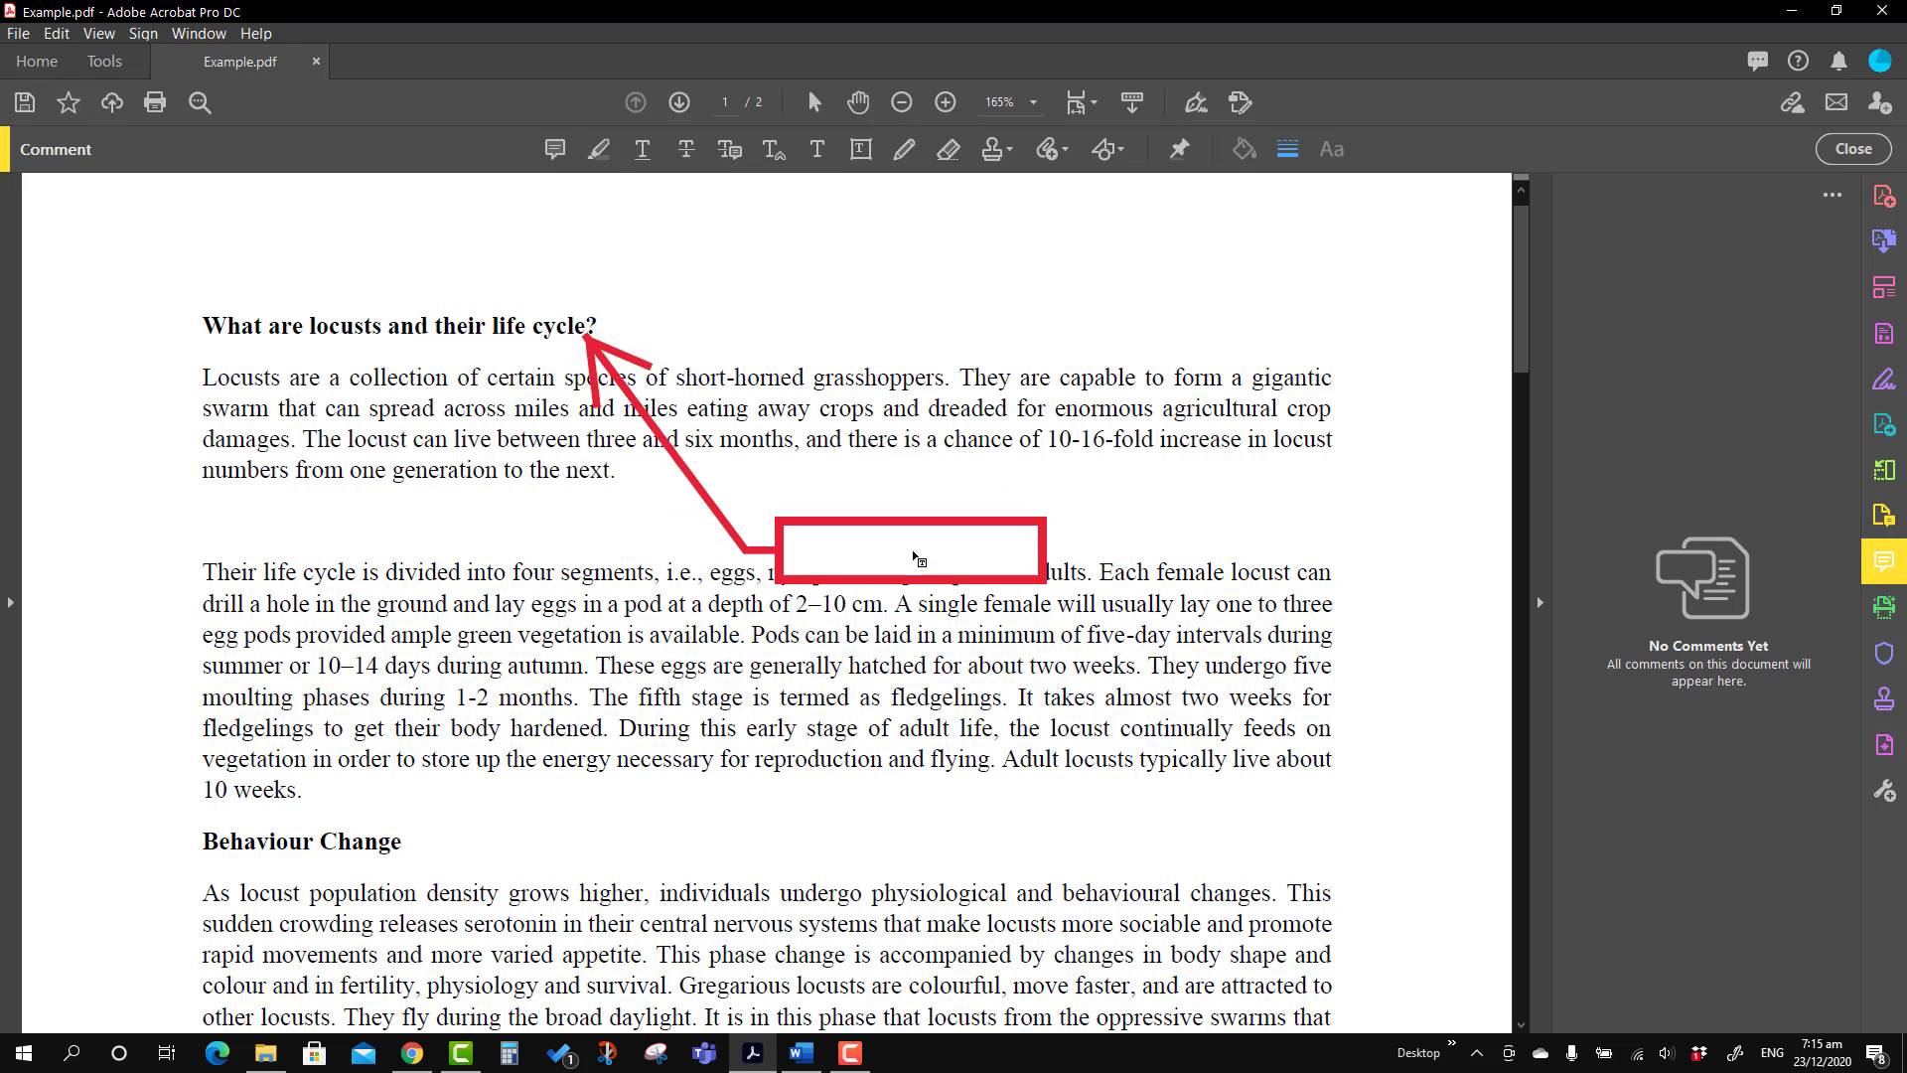
click(939, 513)
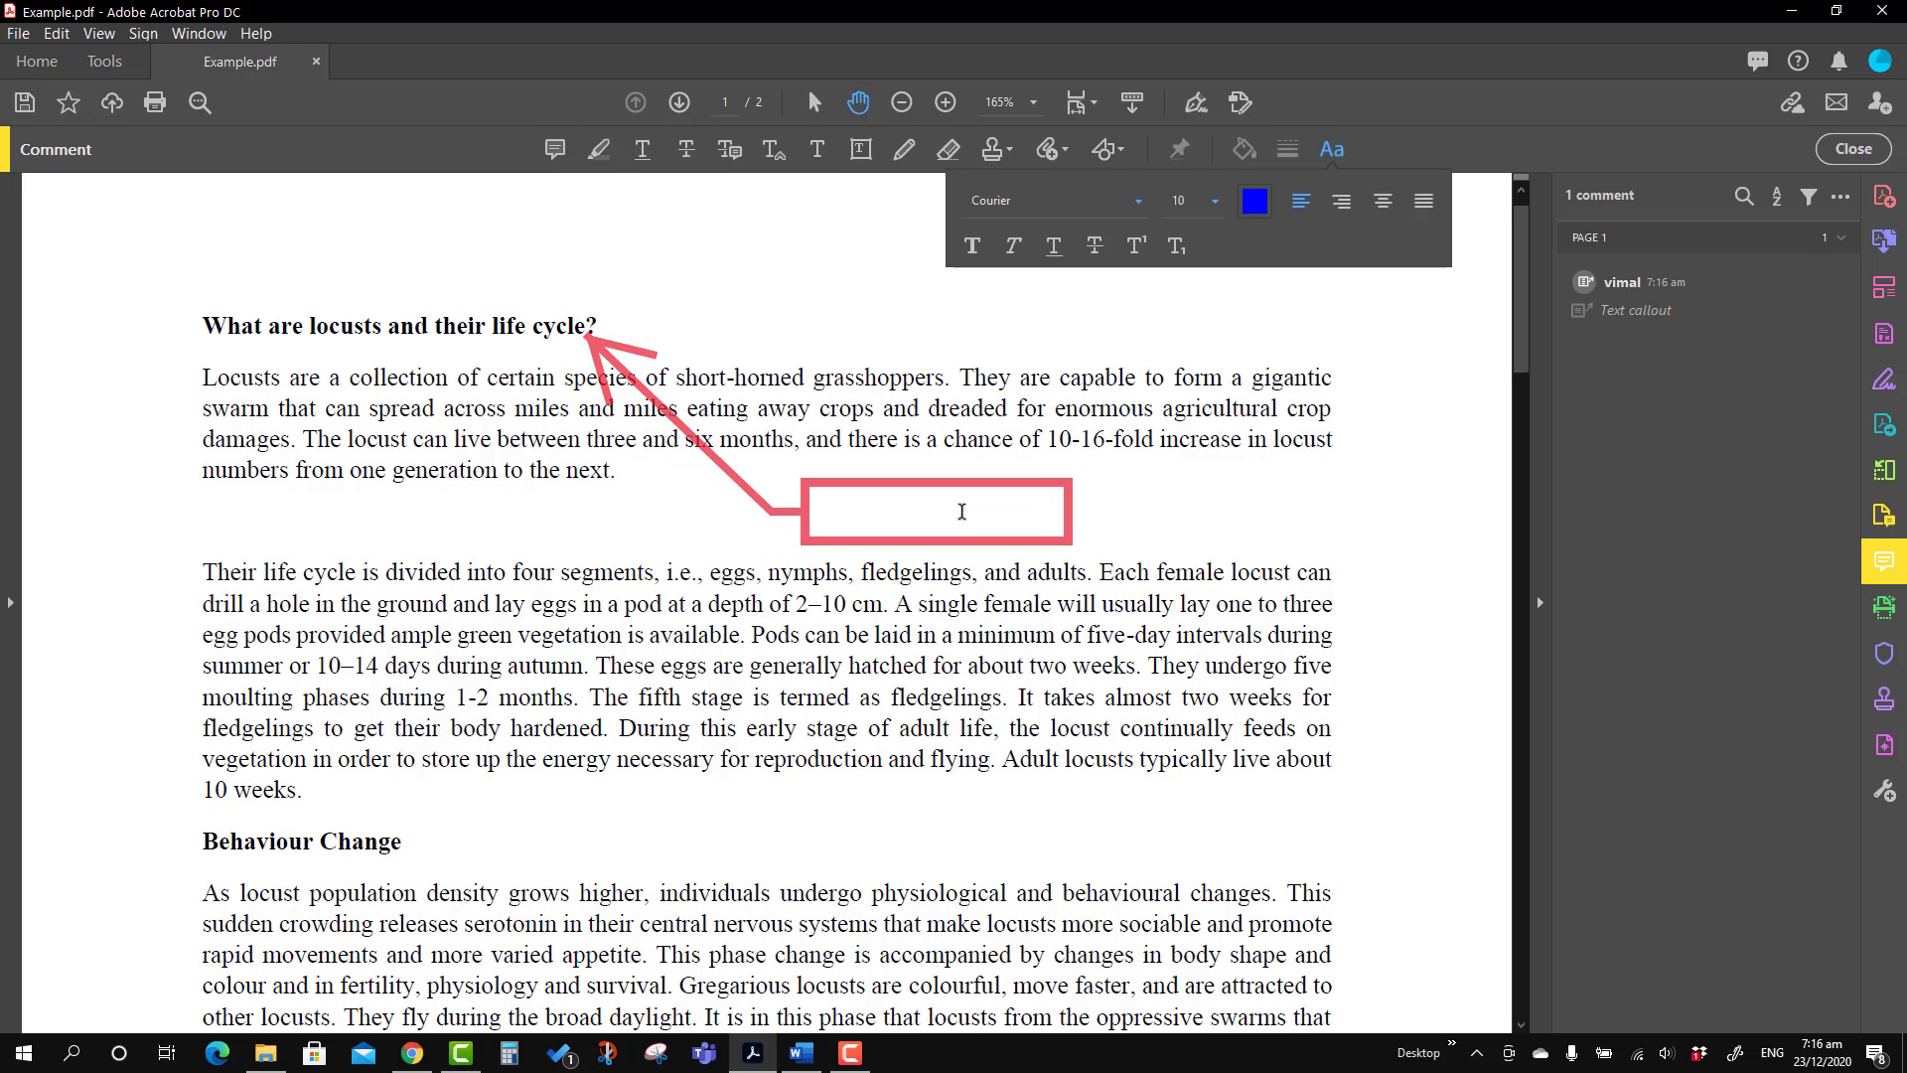
text(Chan)
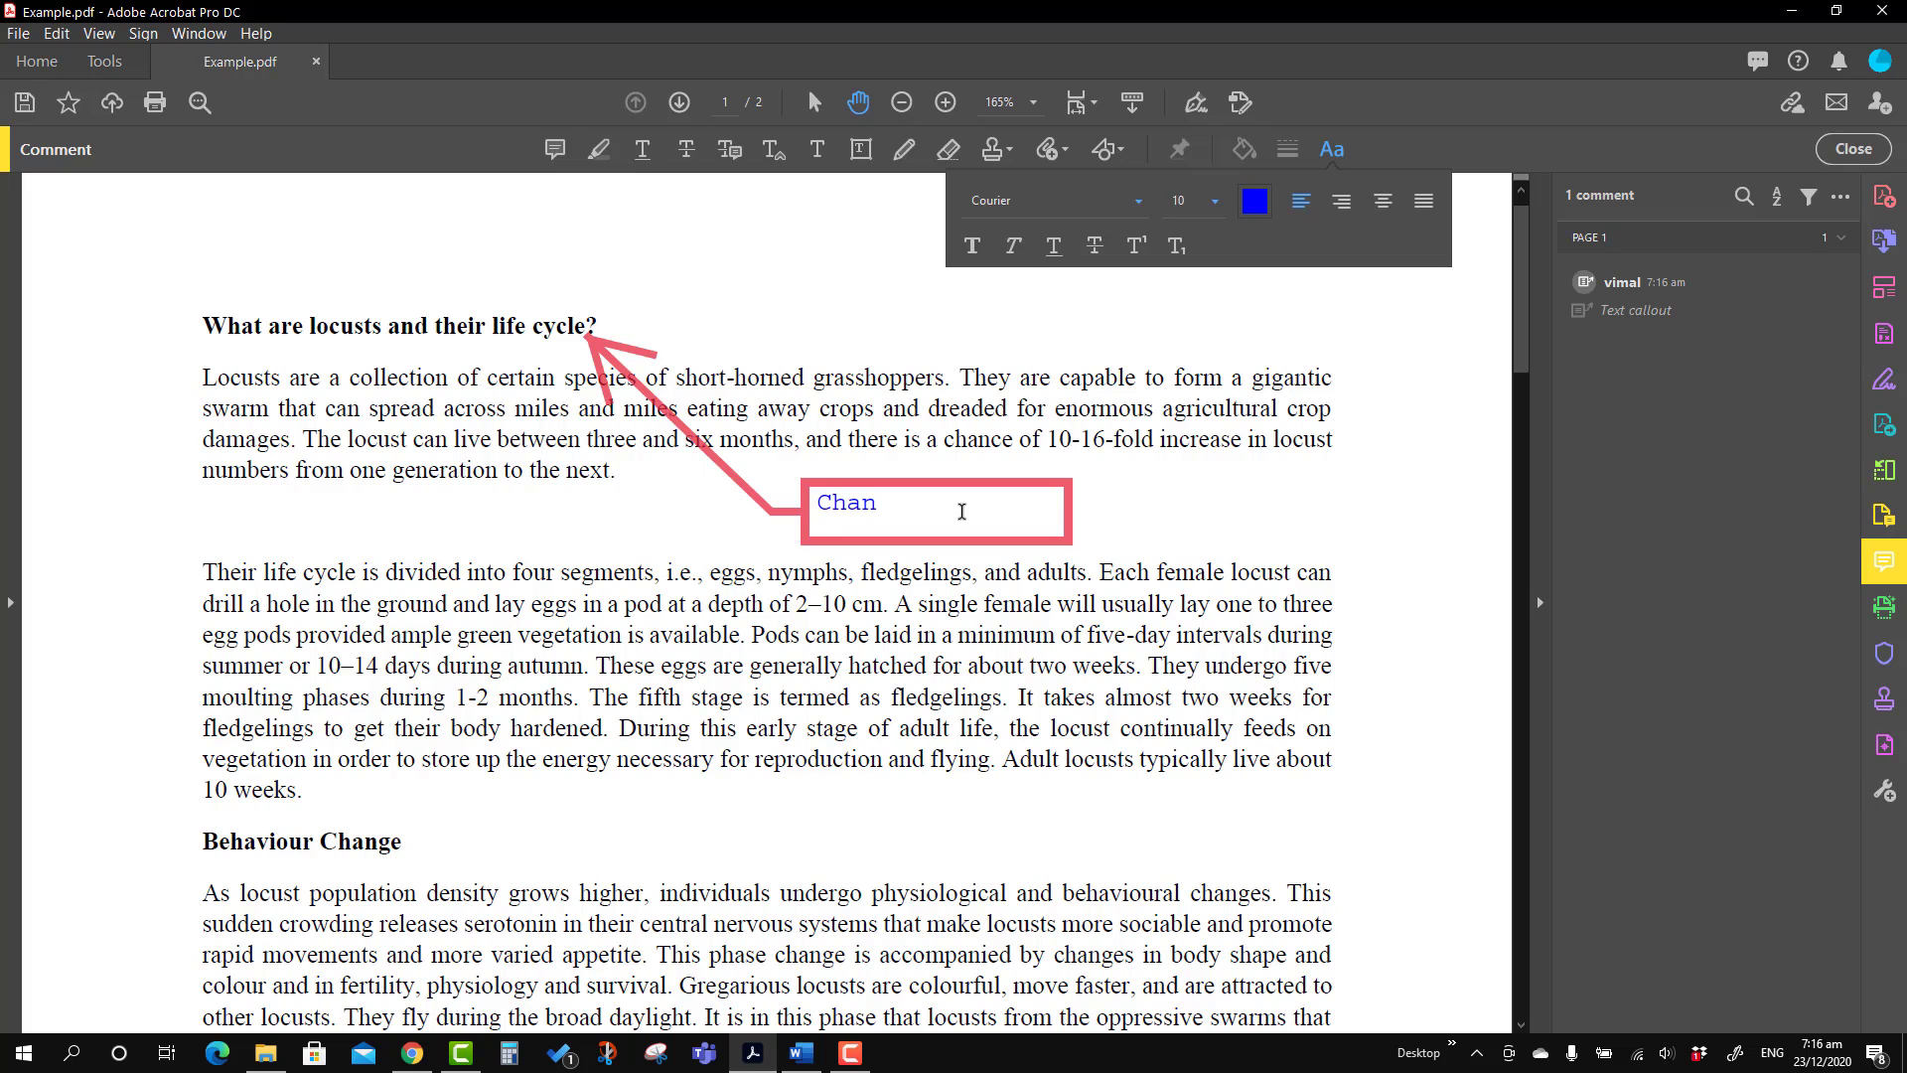
text(ge)
click(1166, 514)
Post the reply "Note 1" to the callout's comment
click(1019, 521)
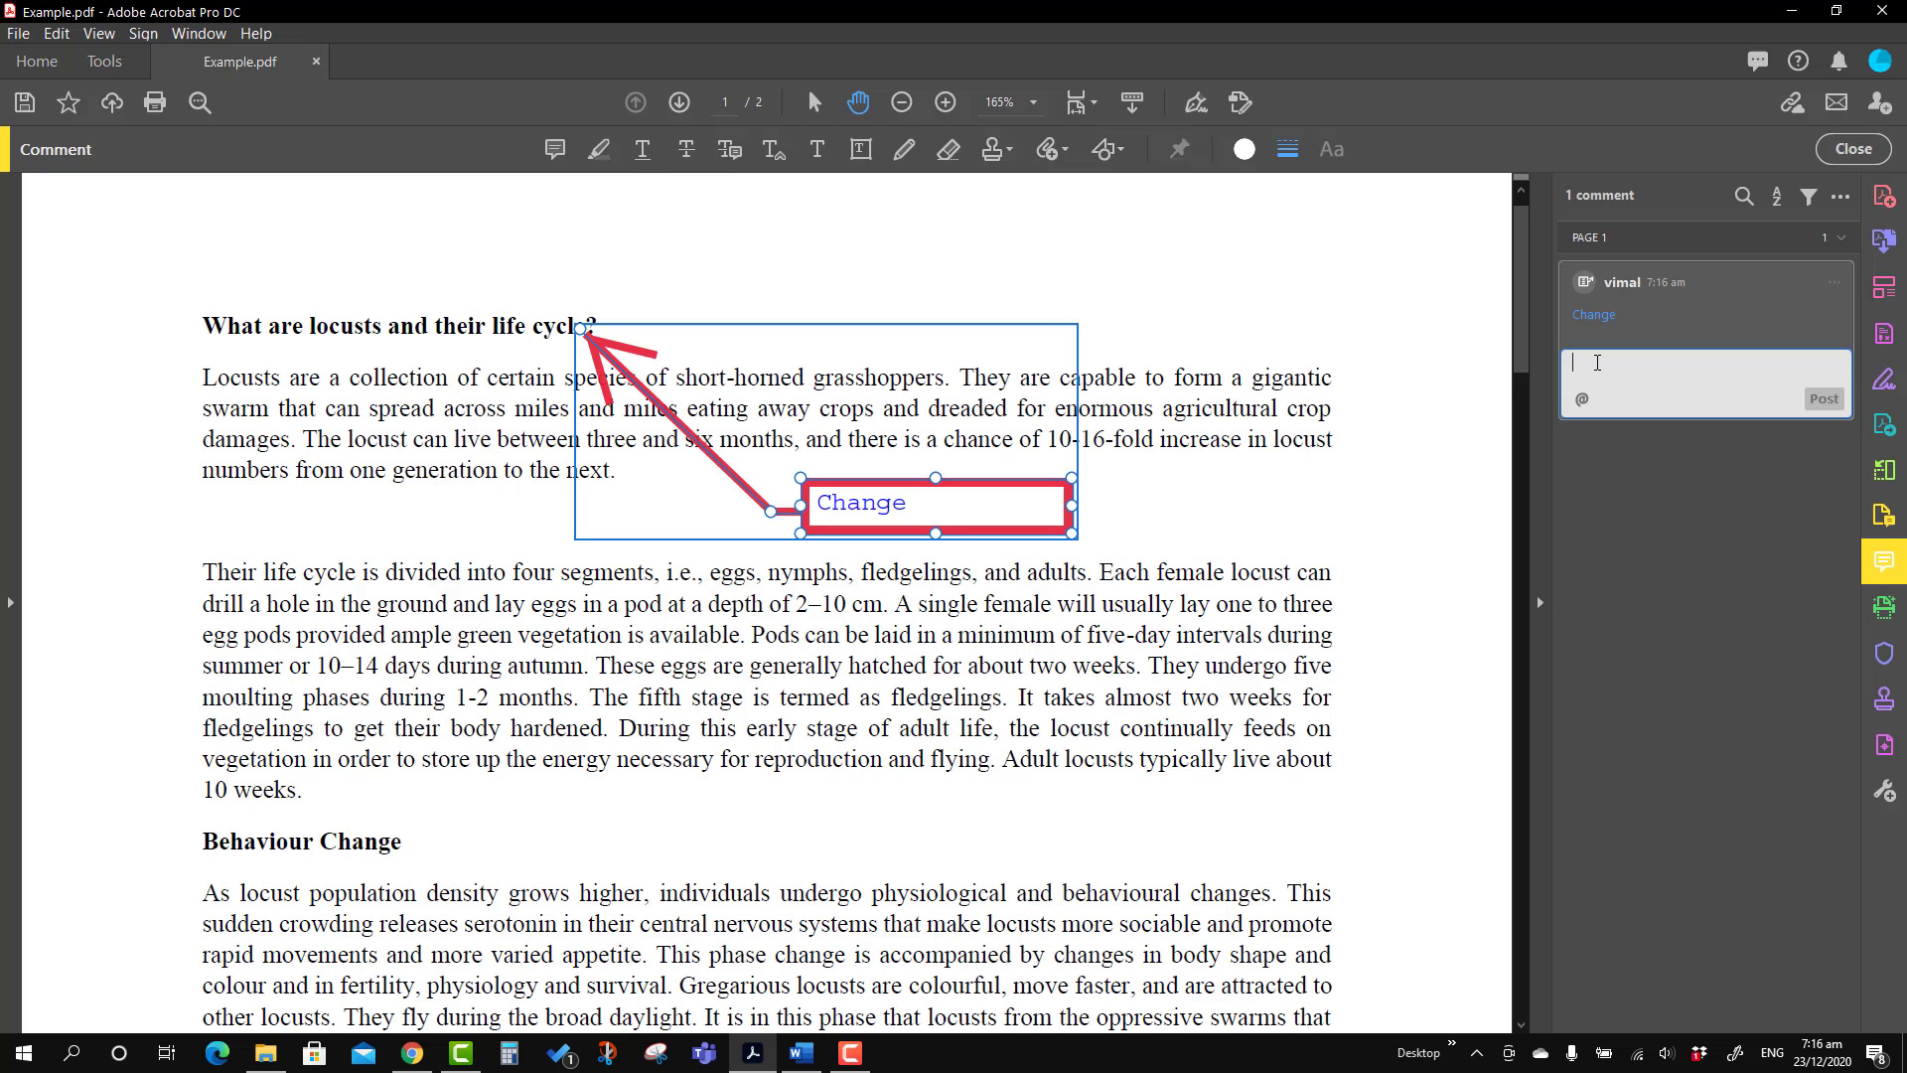
text(Note 1)
click(1826, 399)
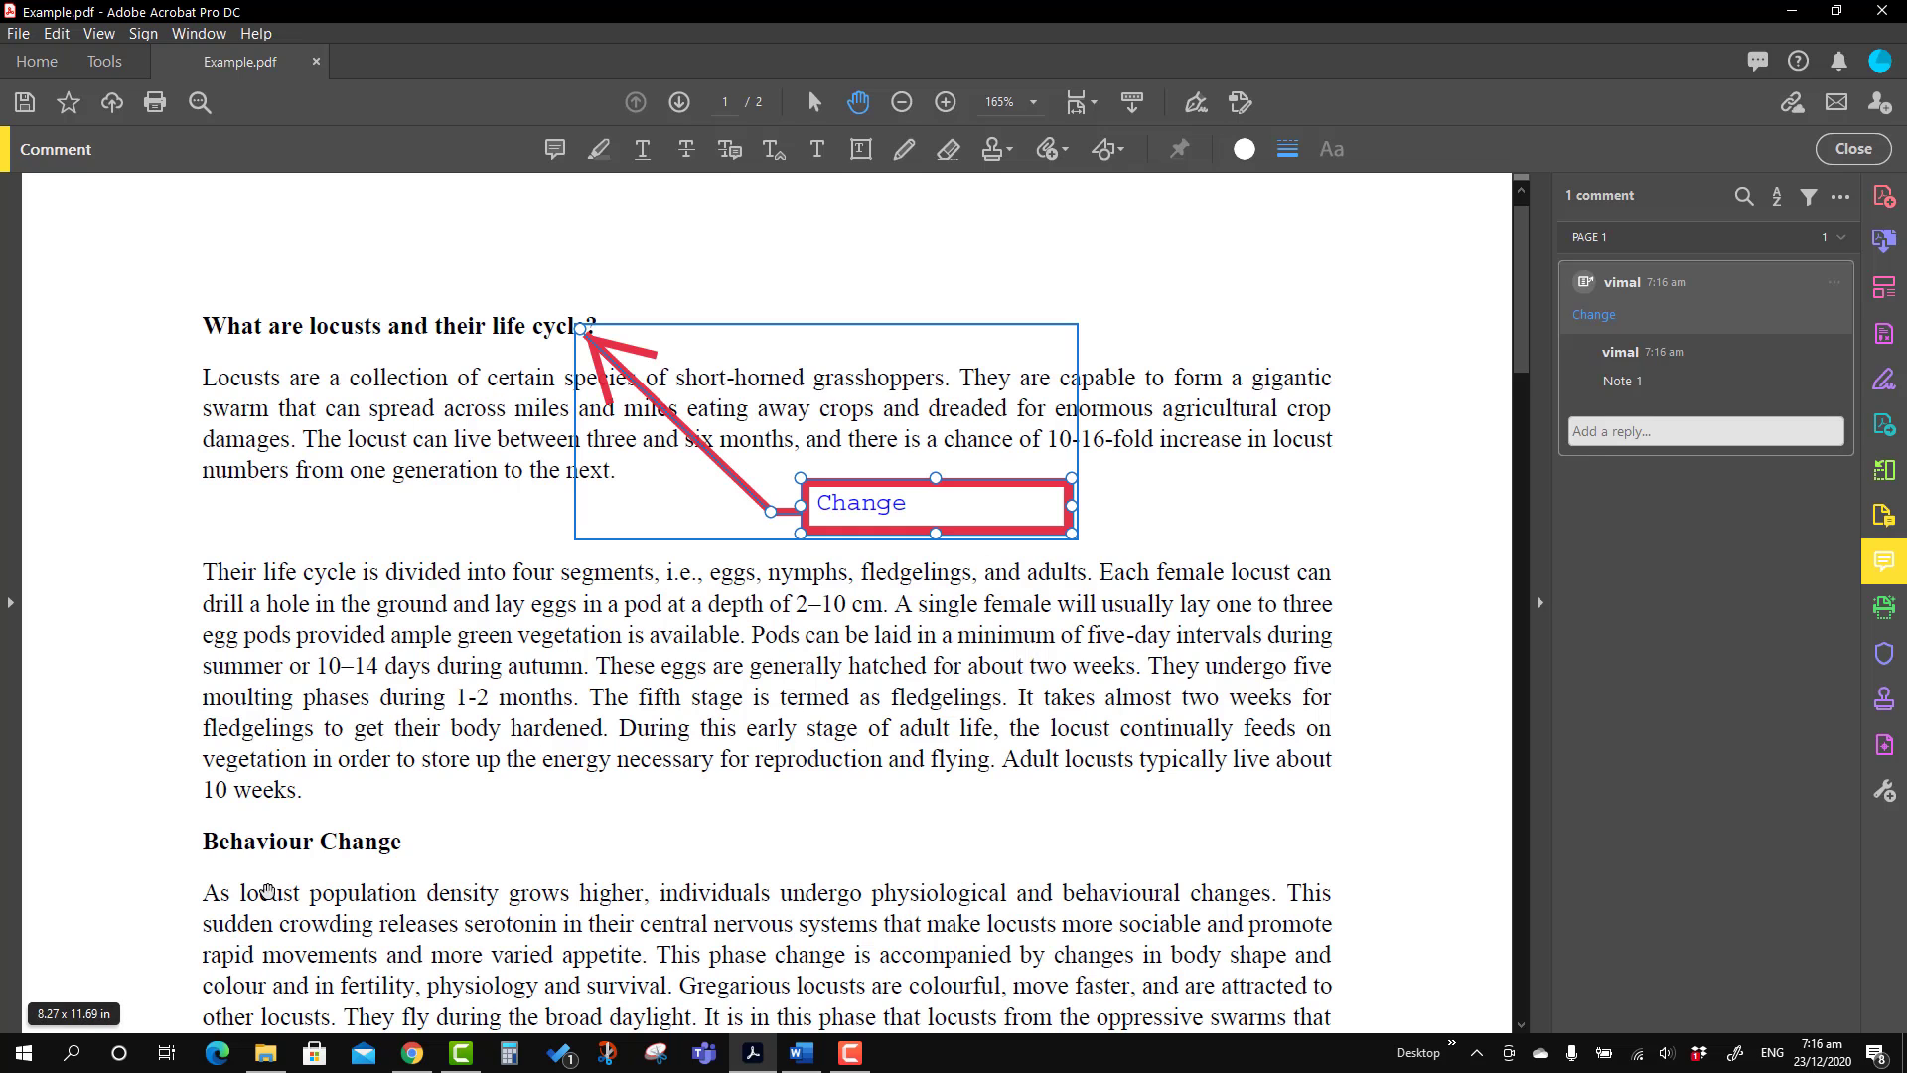
Copy the first sentence under Behaviour Change, "As locust population density grows higher, individuals undergo physiological and behavioural changes."
double_click(266, 890)
click(220, 893)
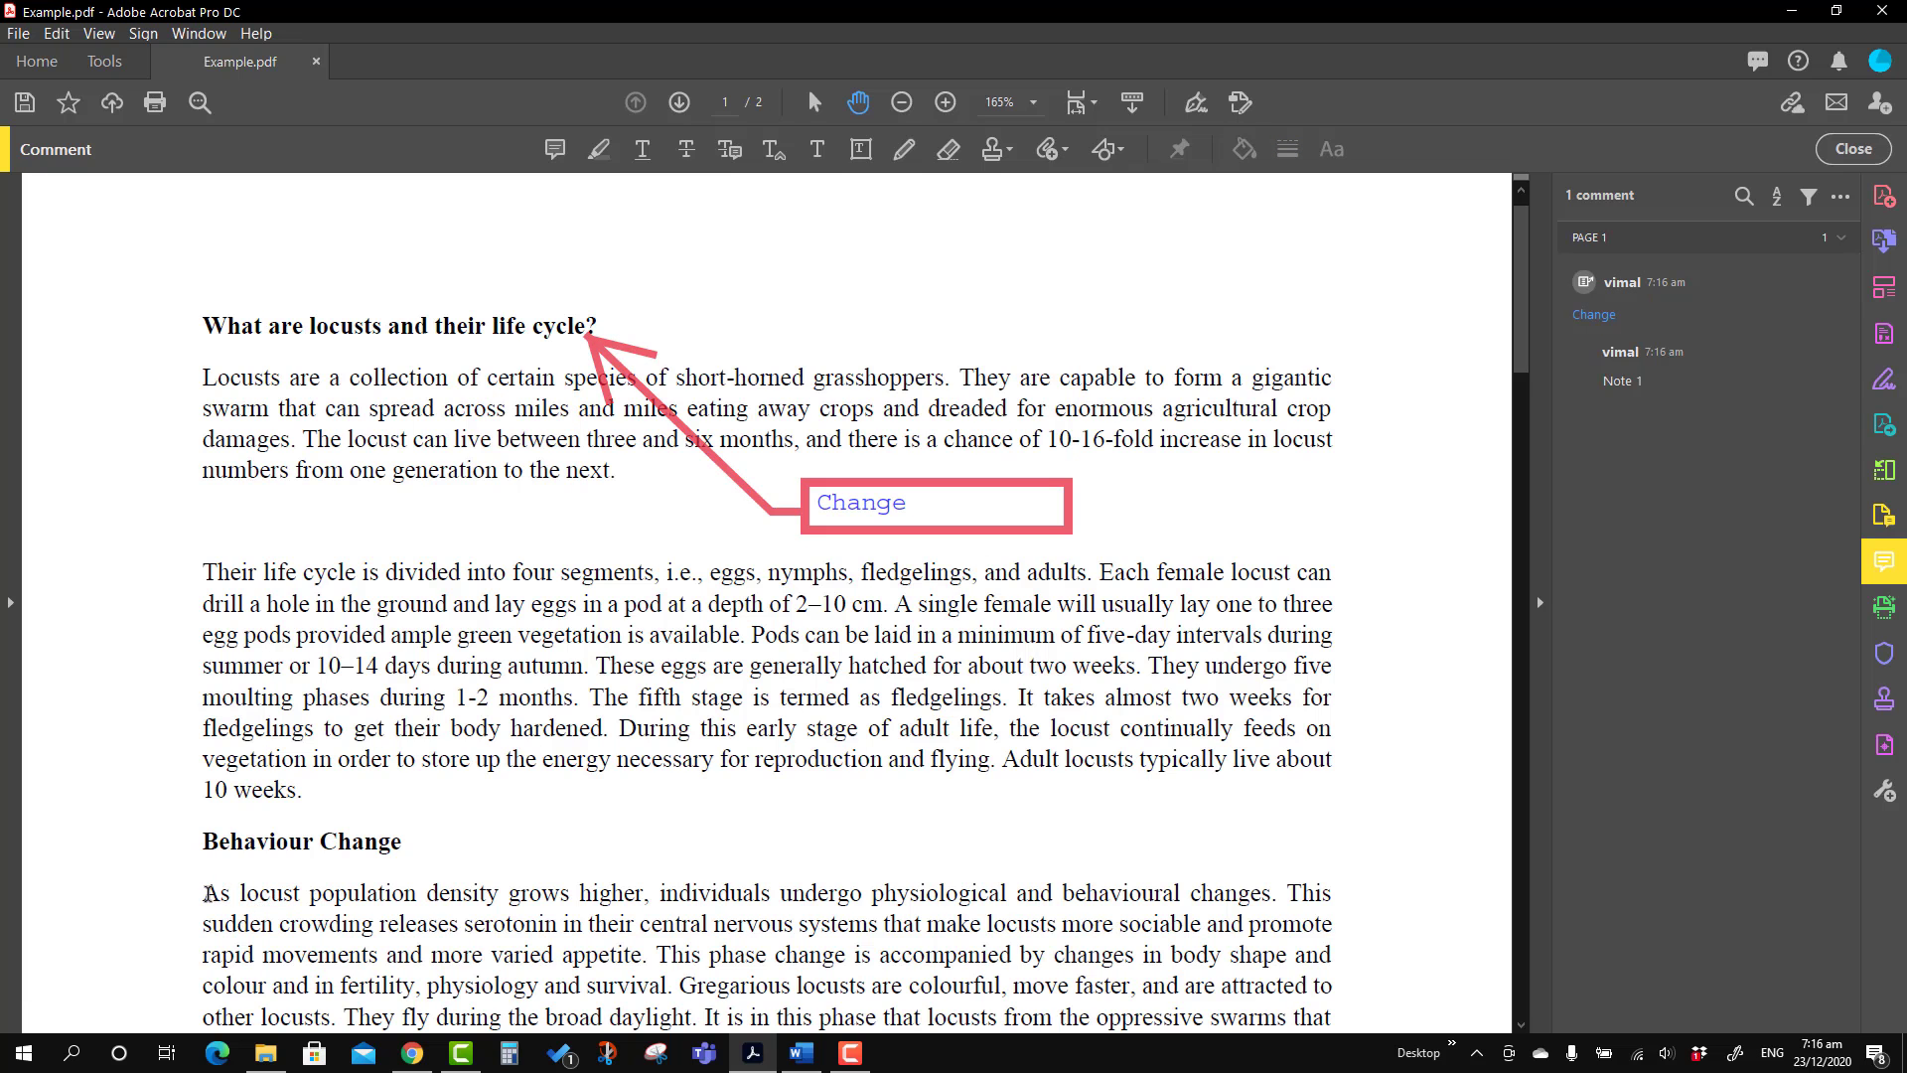
drag(208, 893, 1252, 891)
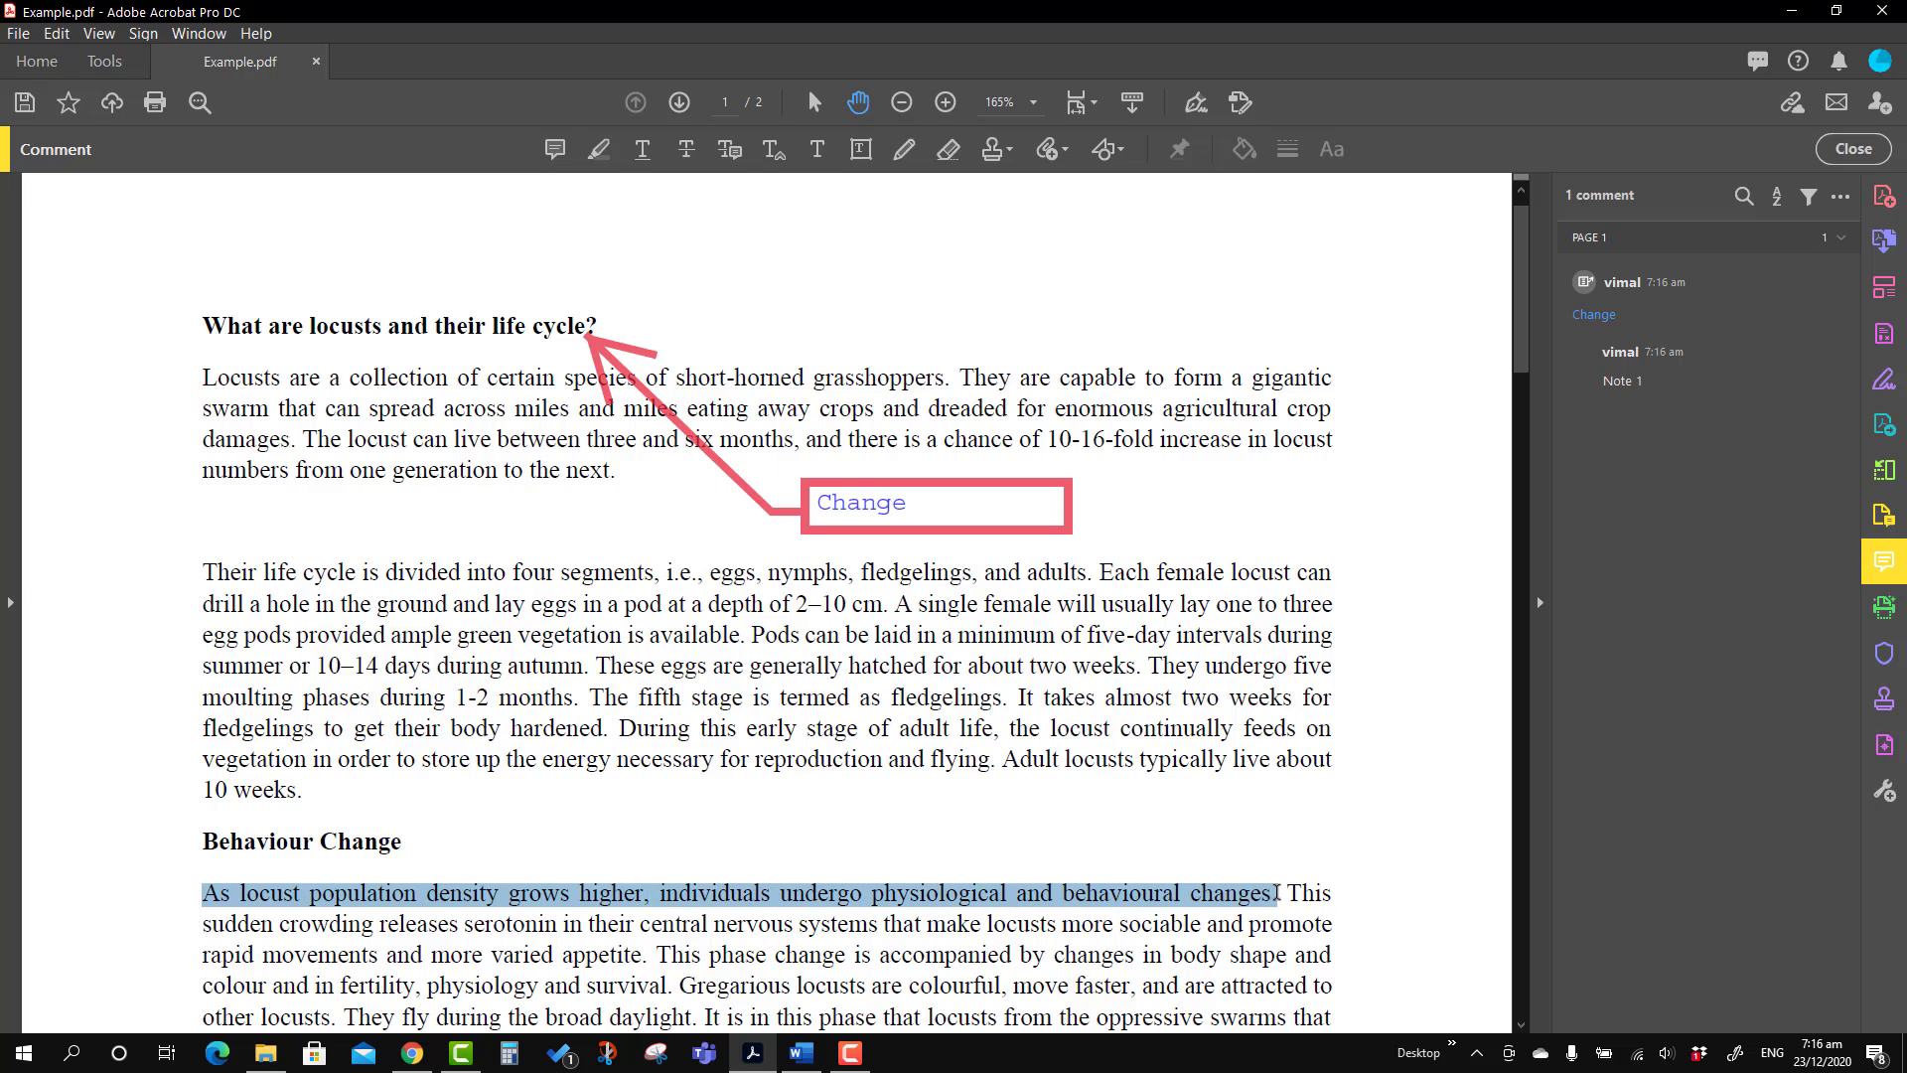
scroll(1277, 892, down, 1)
right_click(1147, 847)
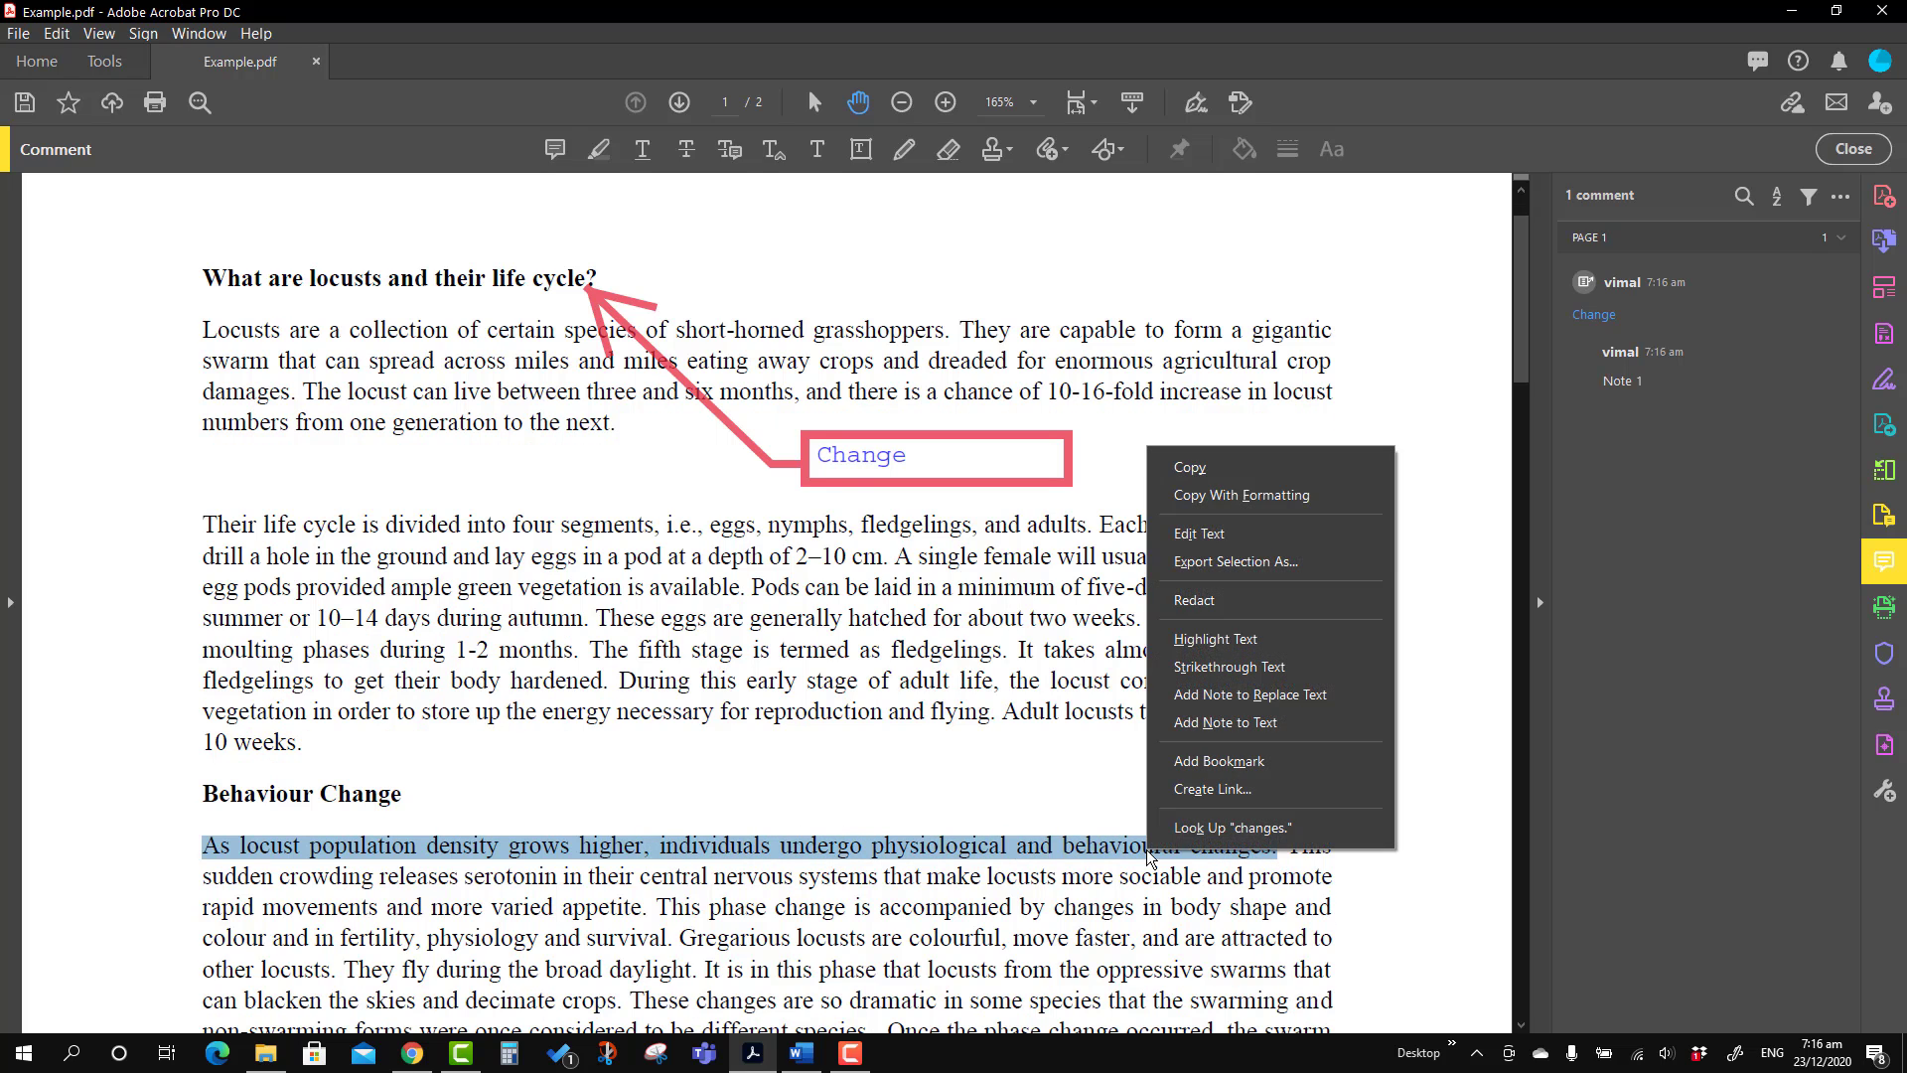
click(1213, 469)
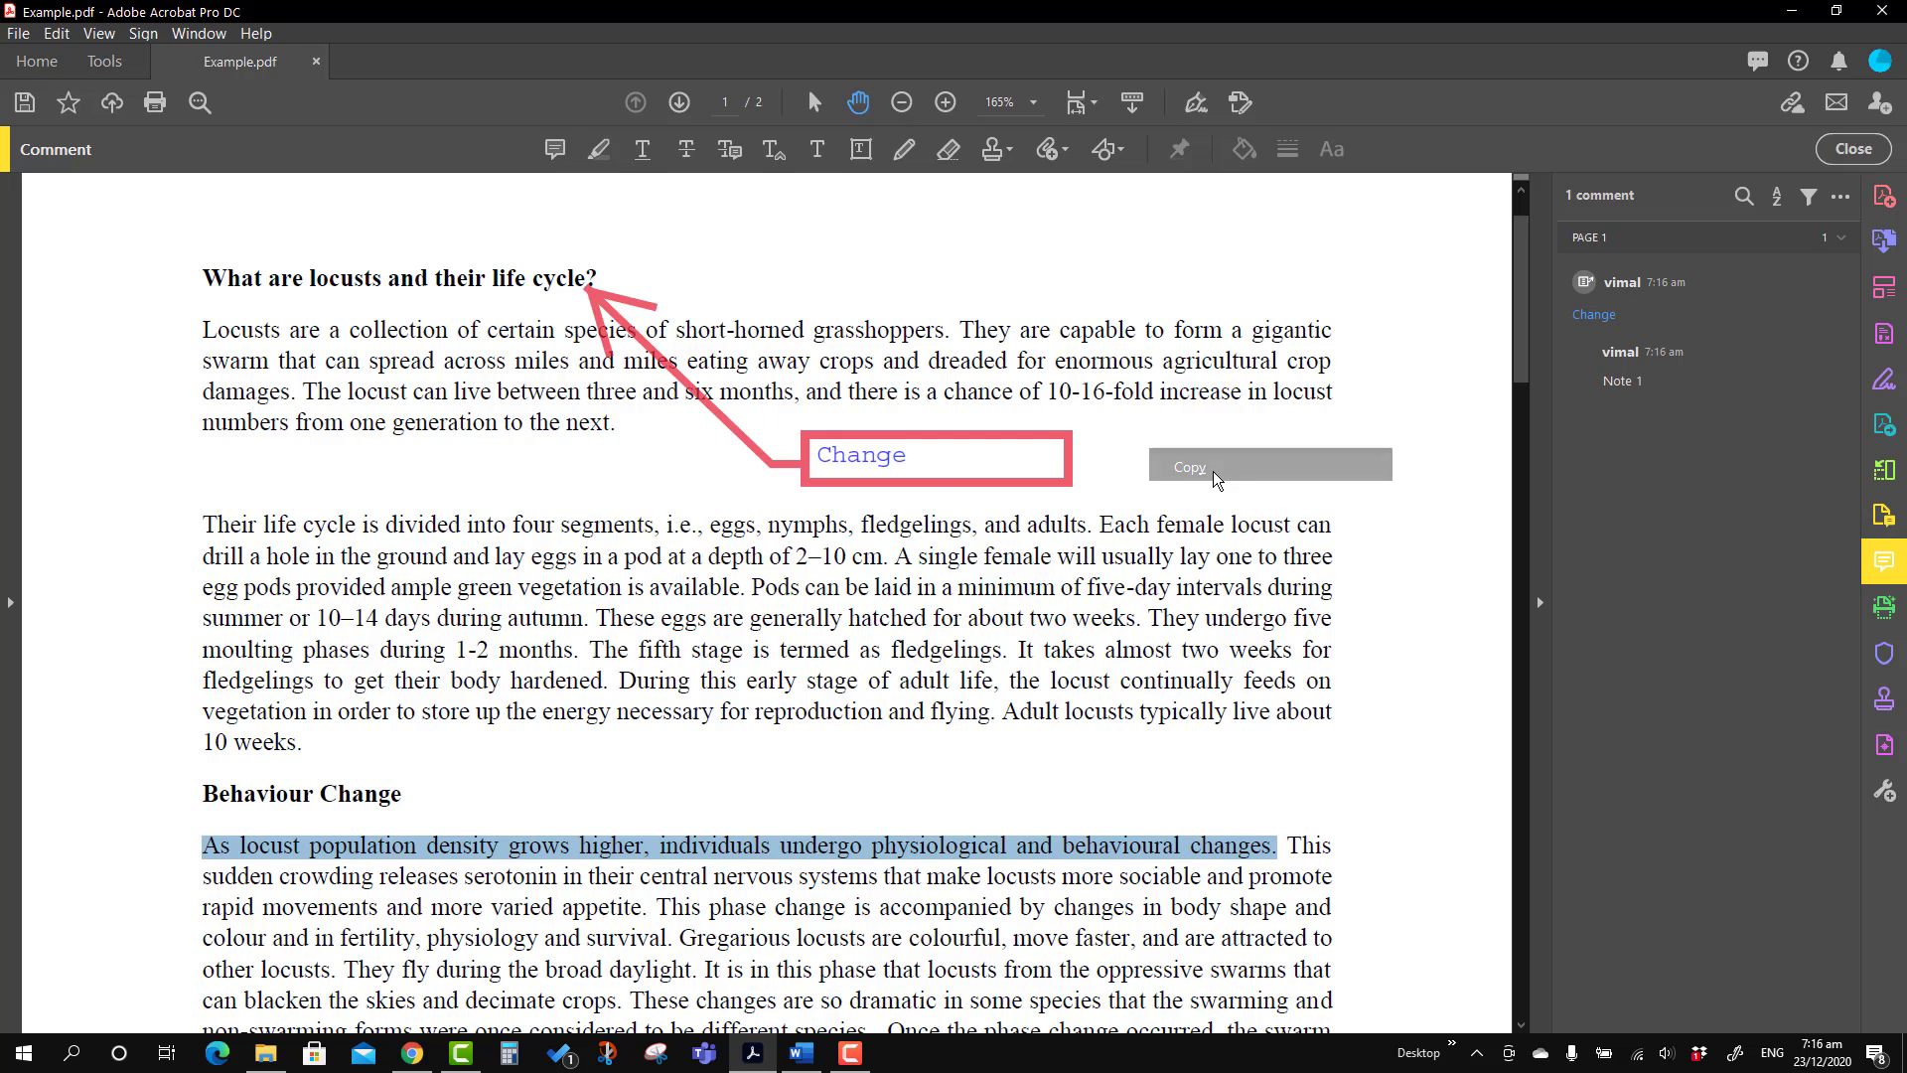
Replace the word "Change" in the callout with the copied sentence
click(973, 452)
click(974, 452)
drag(910, 456, 822, 456)
right_click(823, 455)
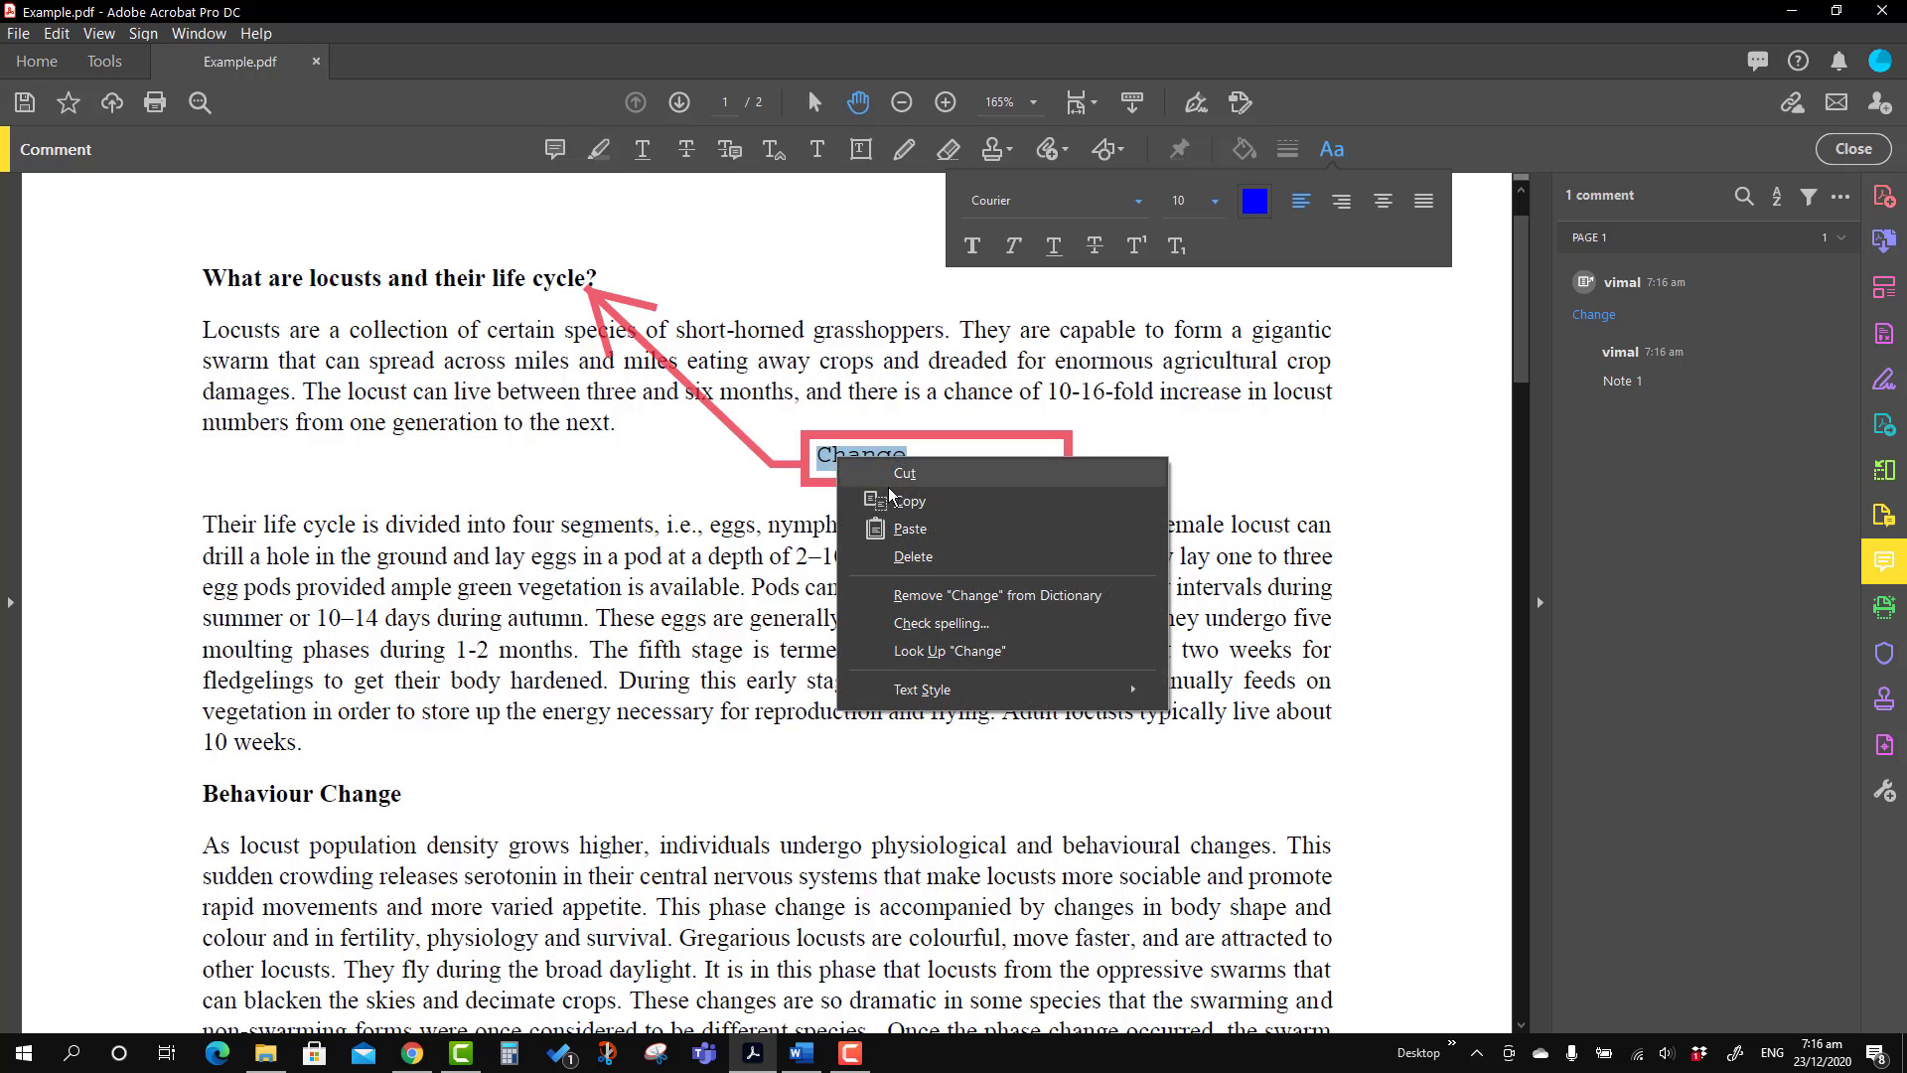
click(915, 528)
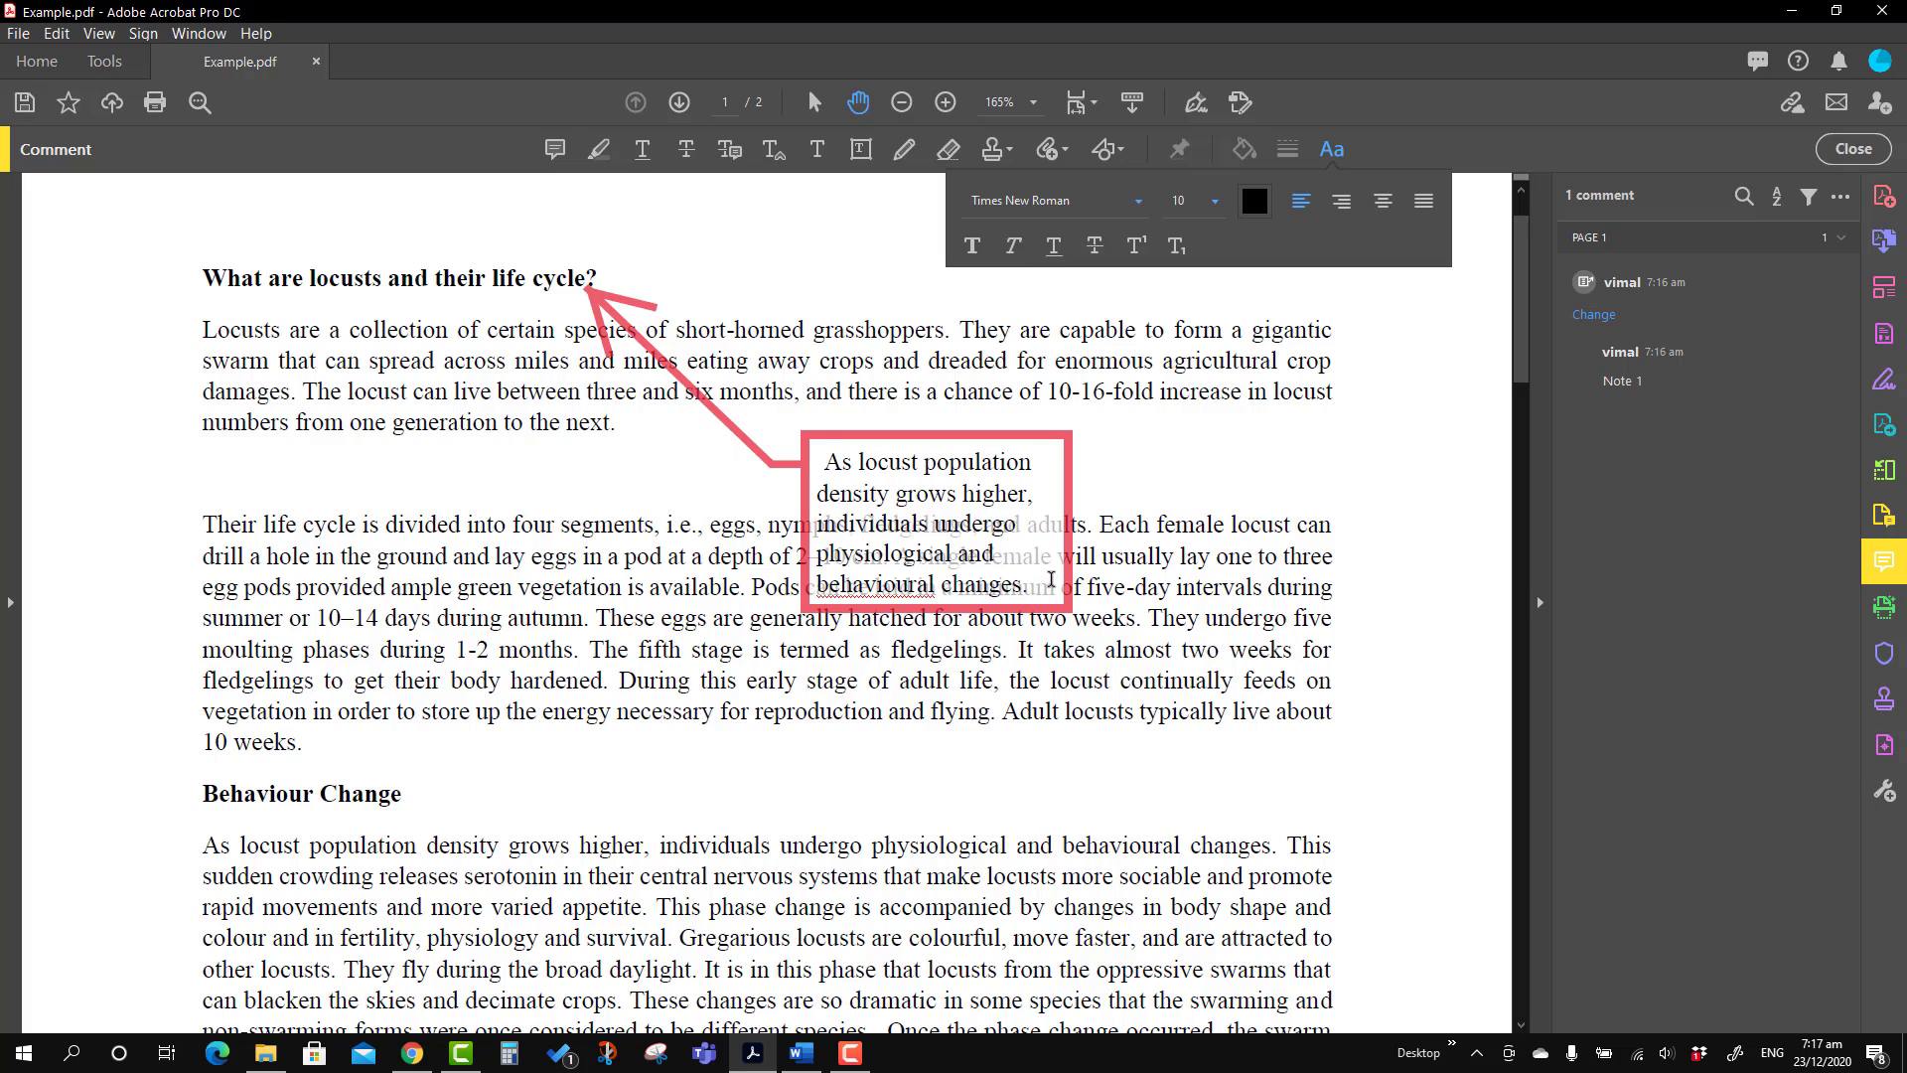
click(1116, 581)
Adjust the callout's leader and resize its box to a wide, two-line shape in the gap between the first two paragraphs
click(1053, 539)
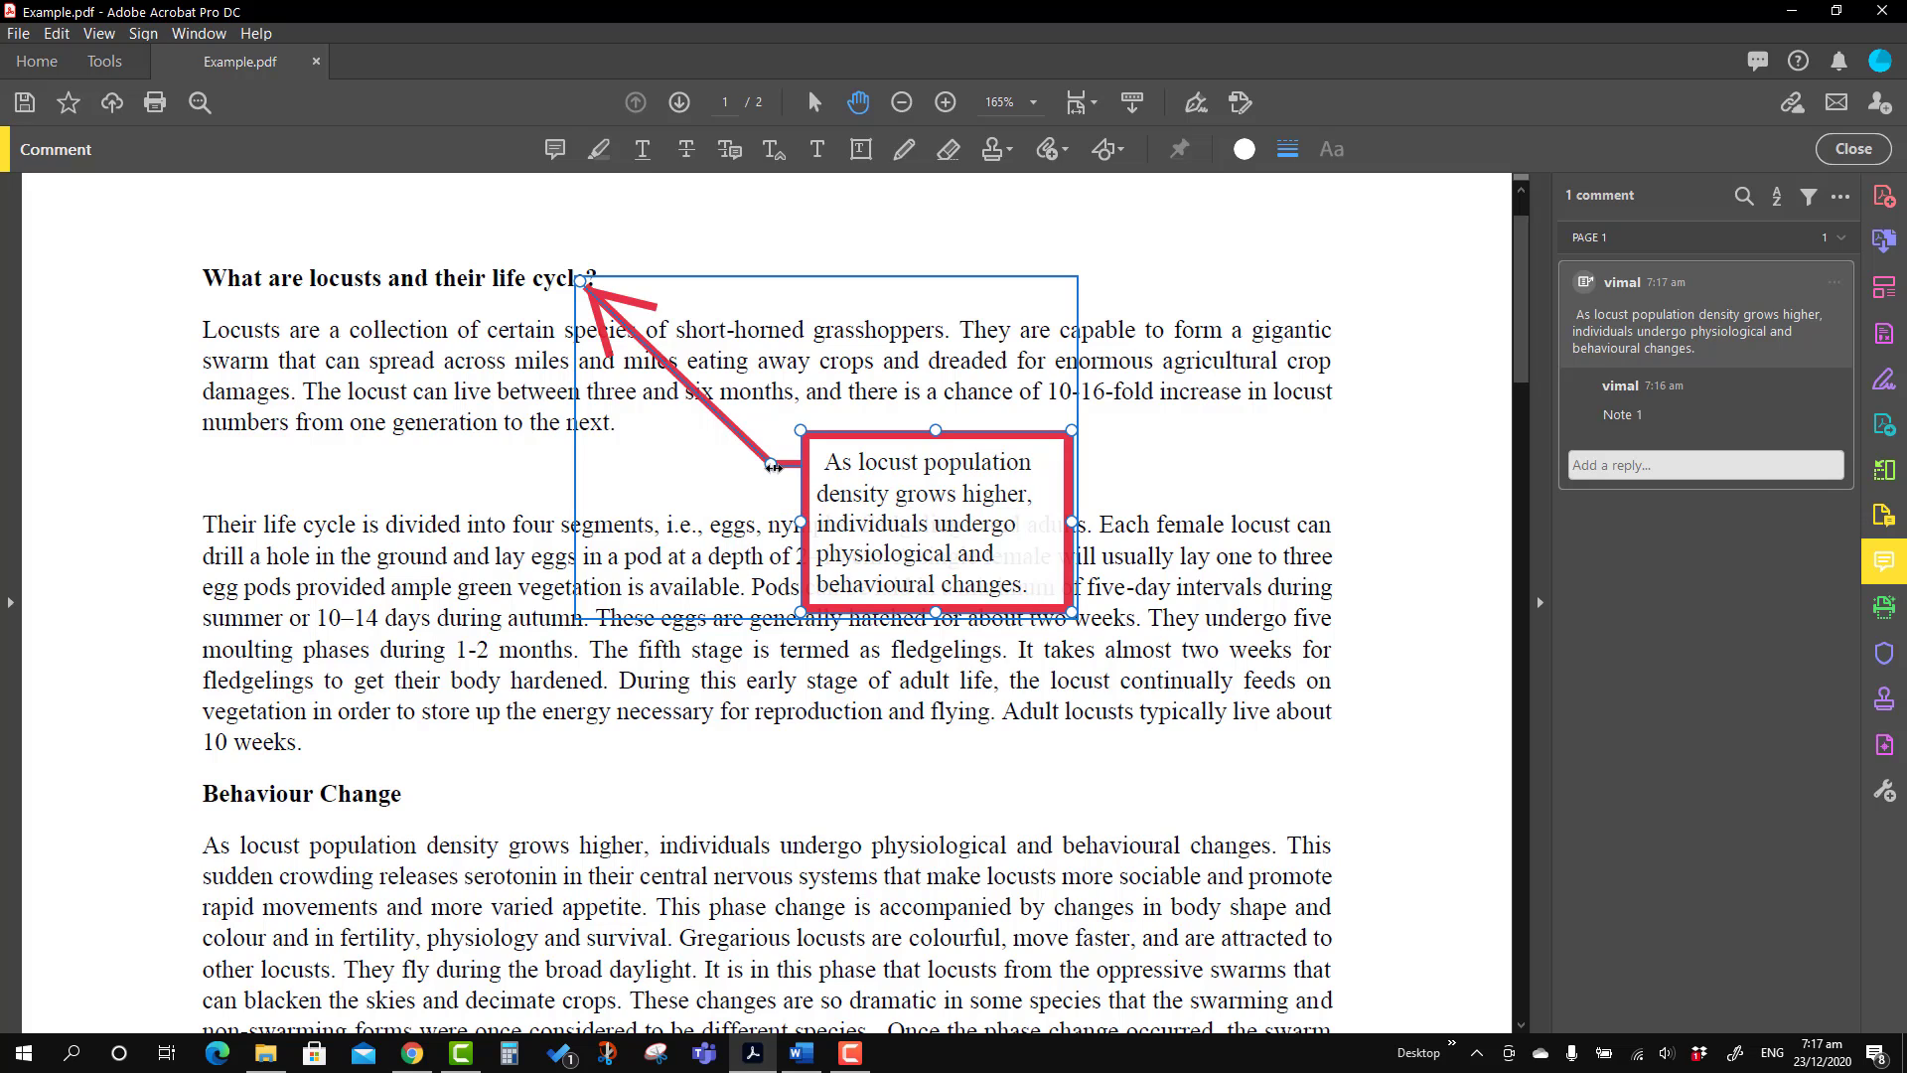
mouse_move(770, 463)
mouse_down()
mouse_move(711, 465)
mouse_move(753, 464)
mouse_up()
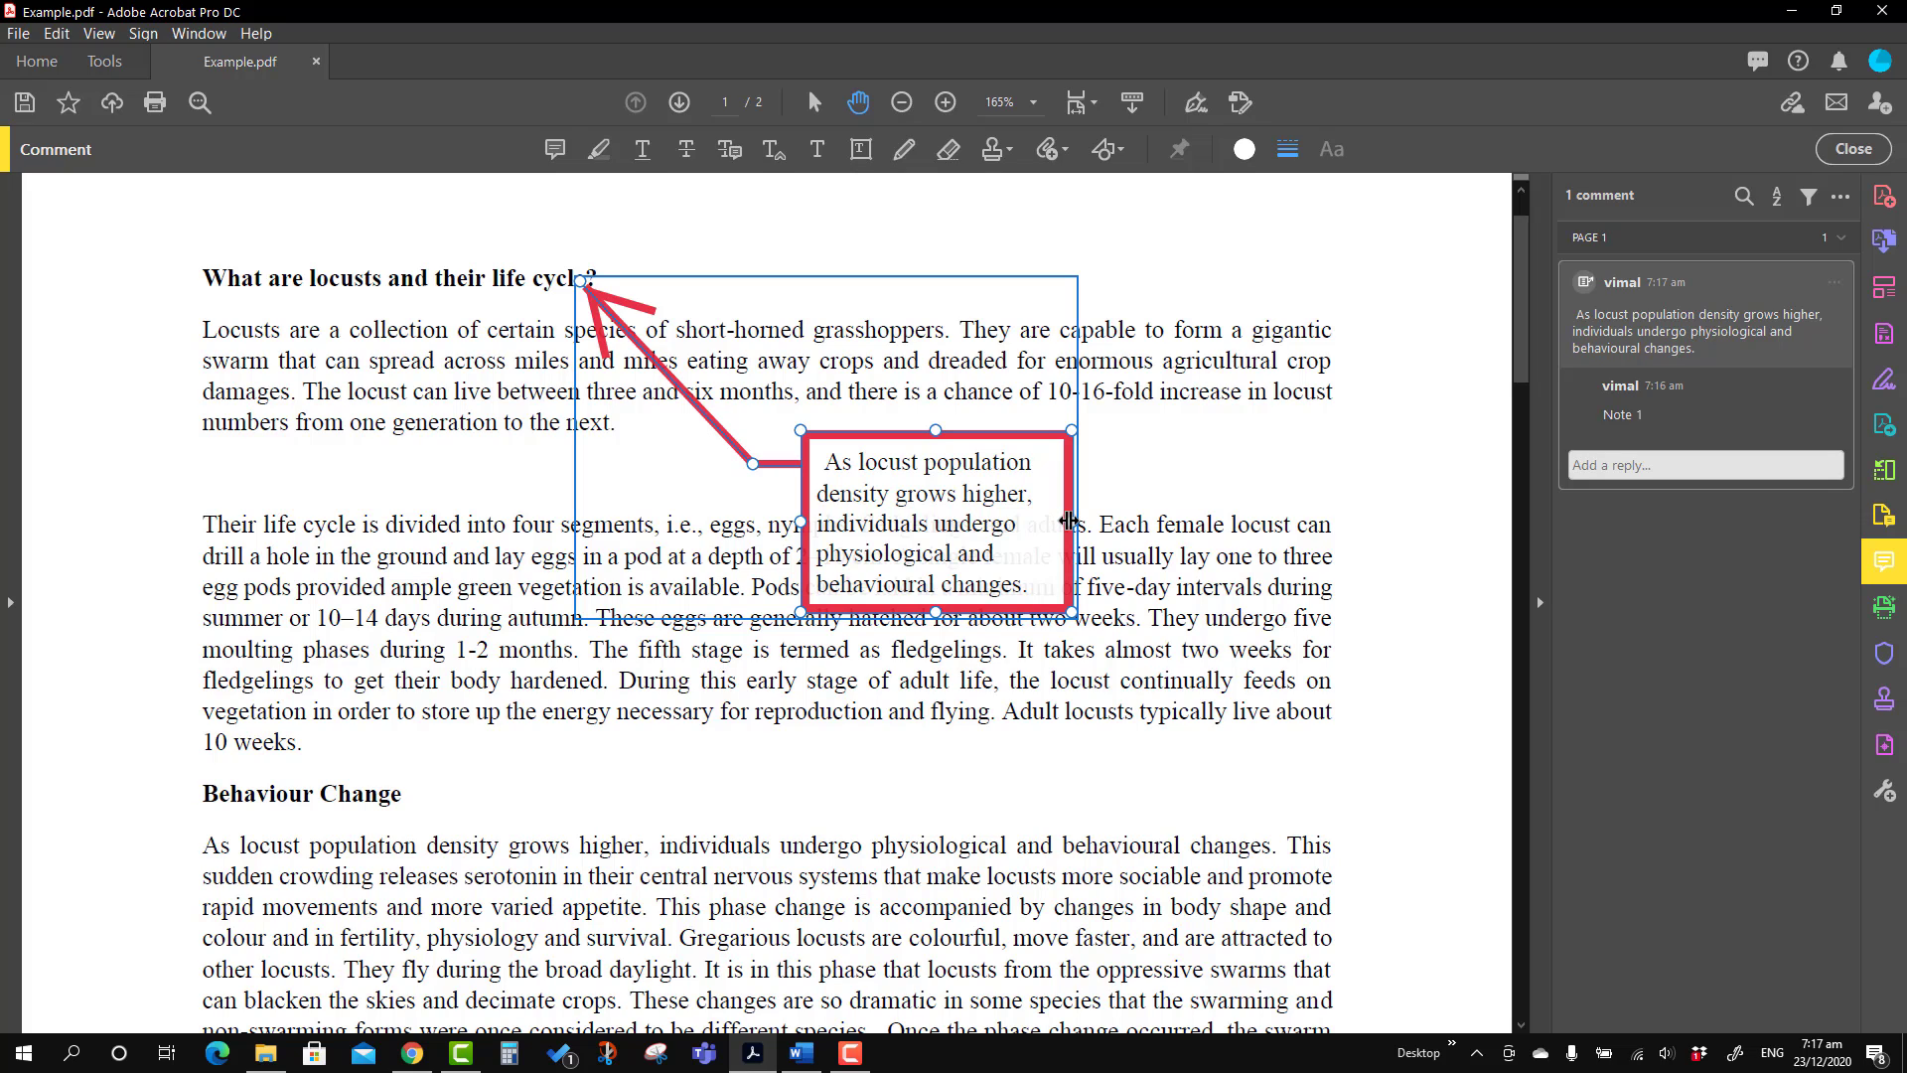
drag(1071, 522, 1476, 527)
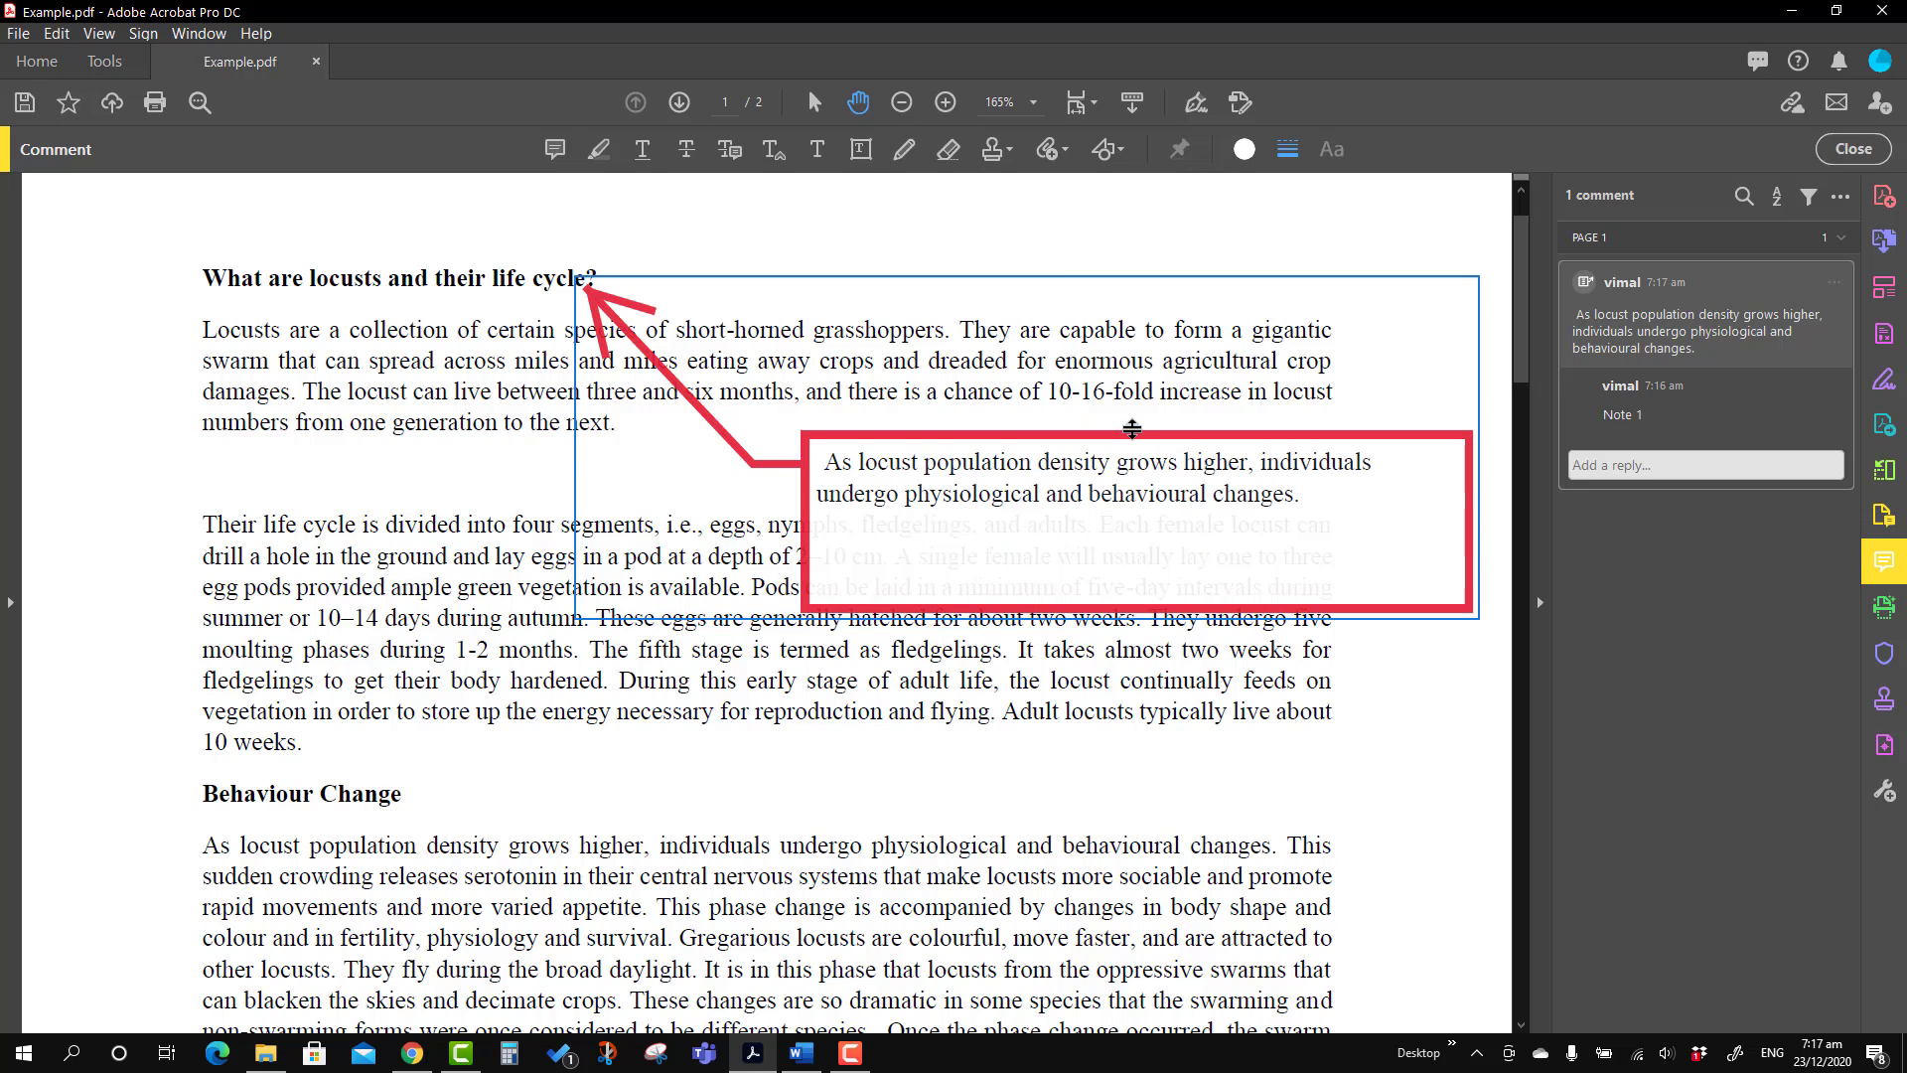
drag(1133, 429, 1134, 407)
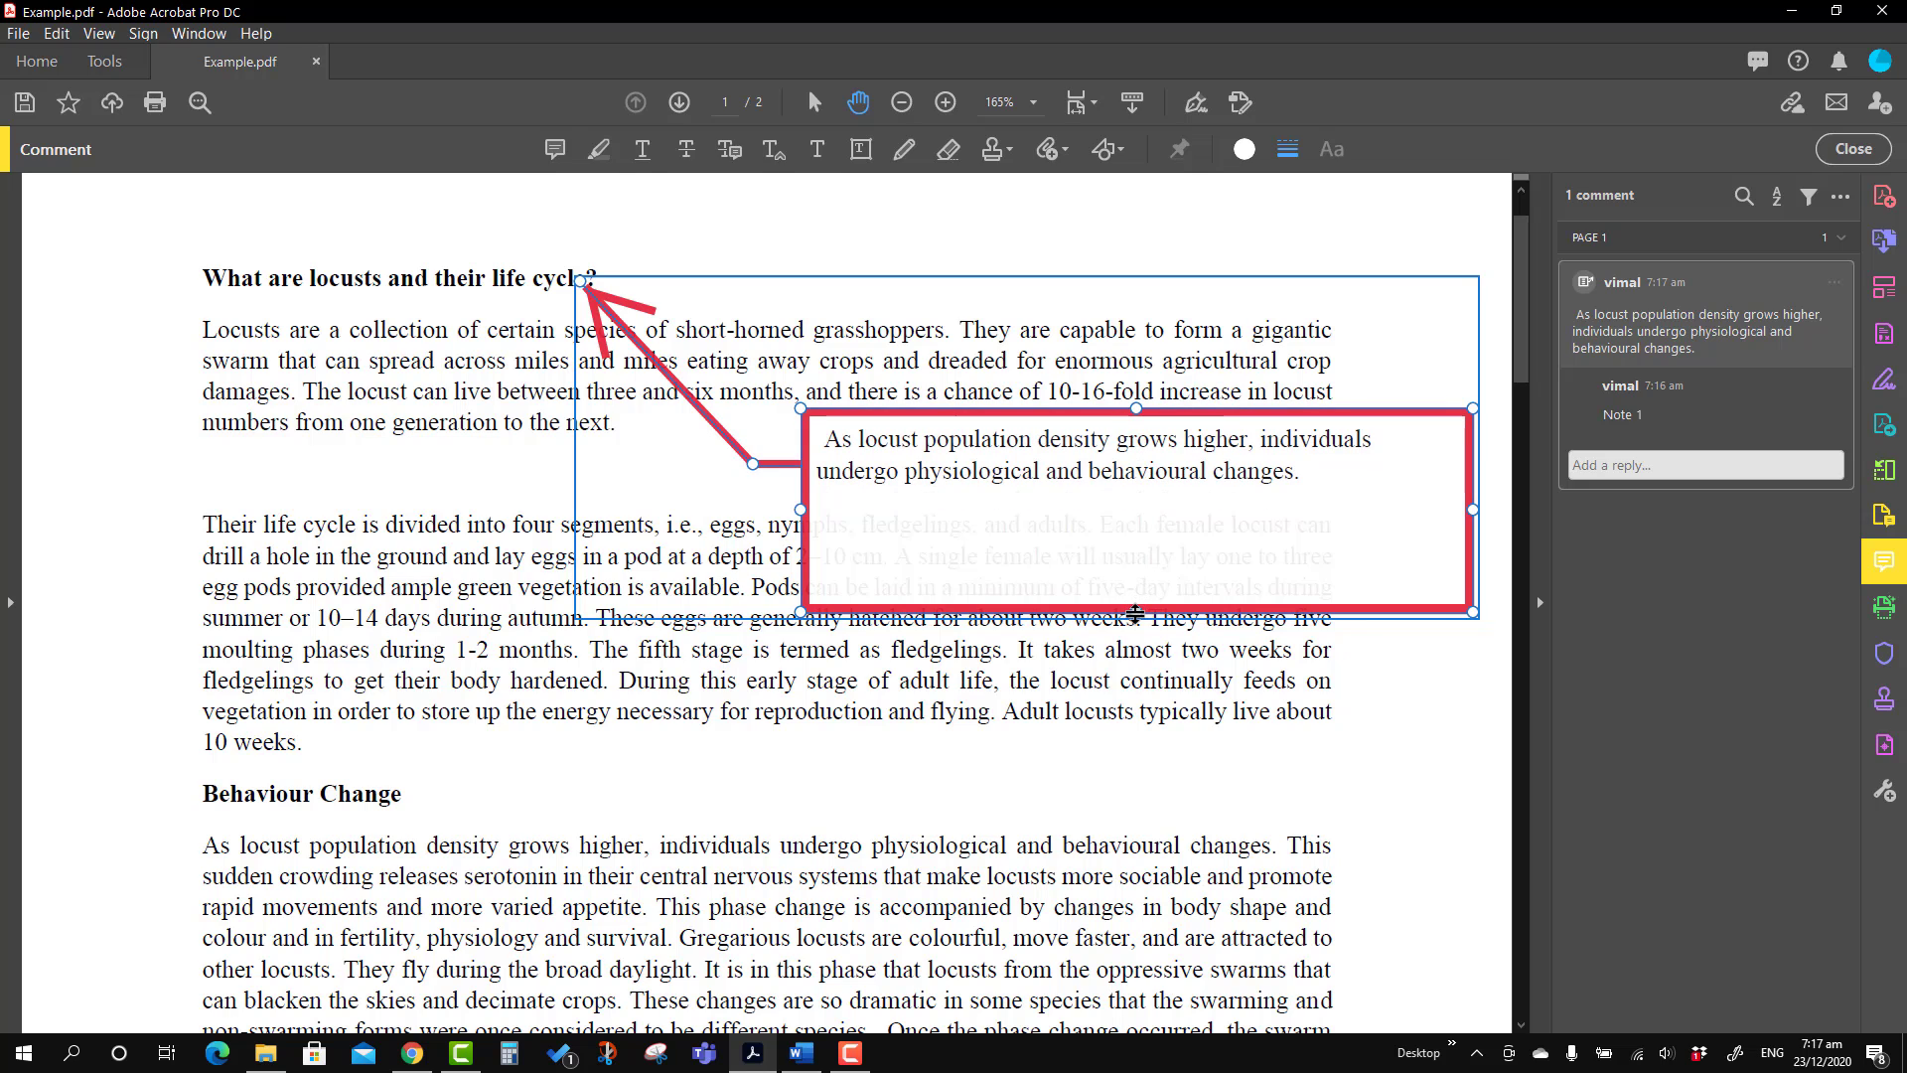
drag(1137, 610, 1132, 496)
drag(800, 452, 640, 453)
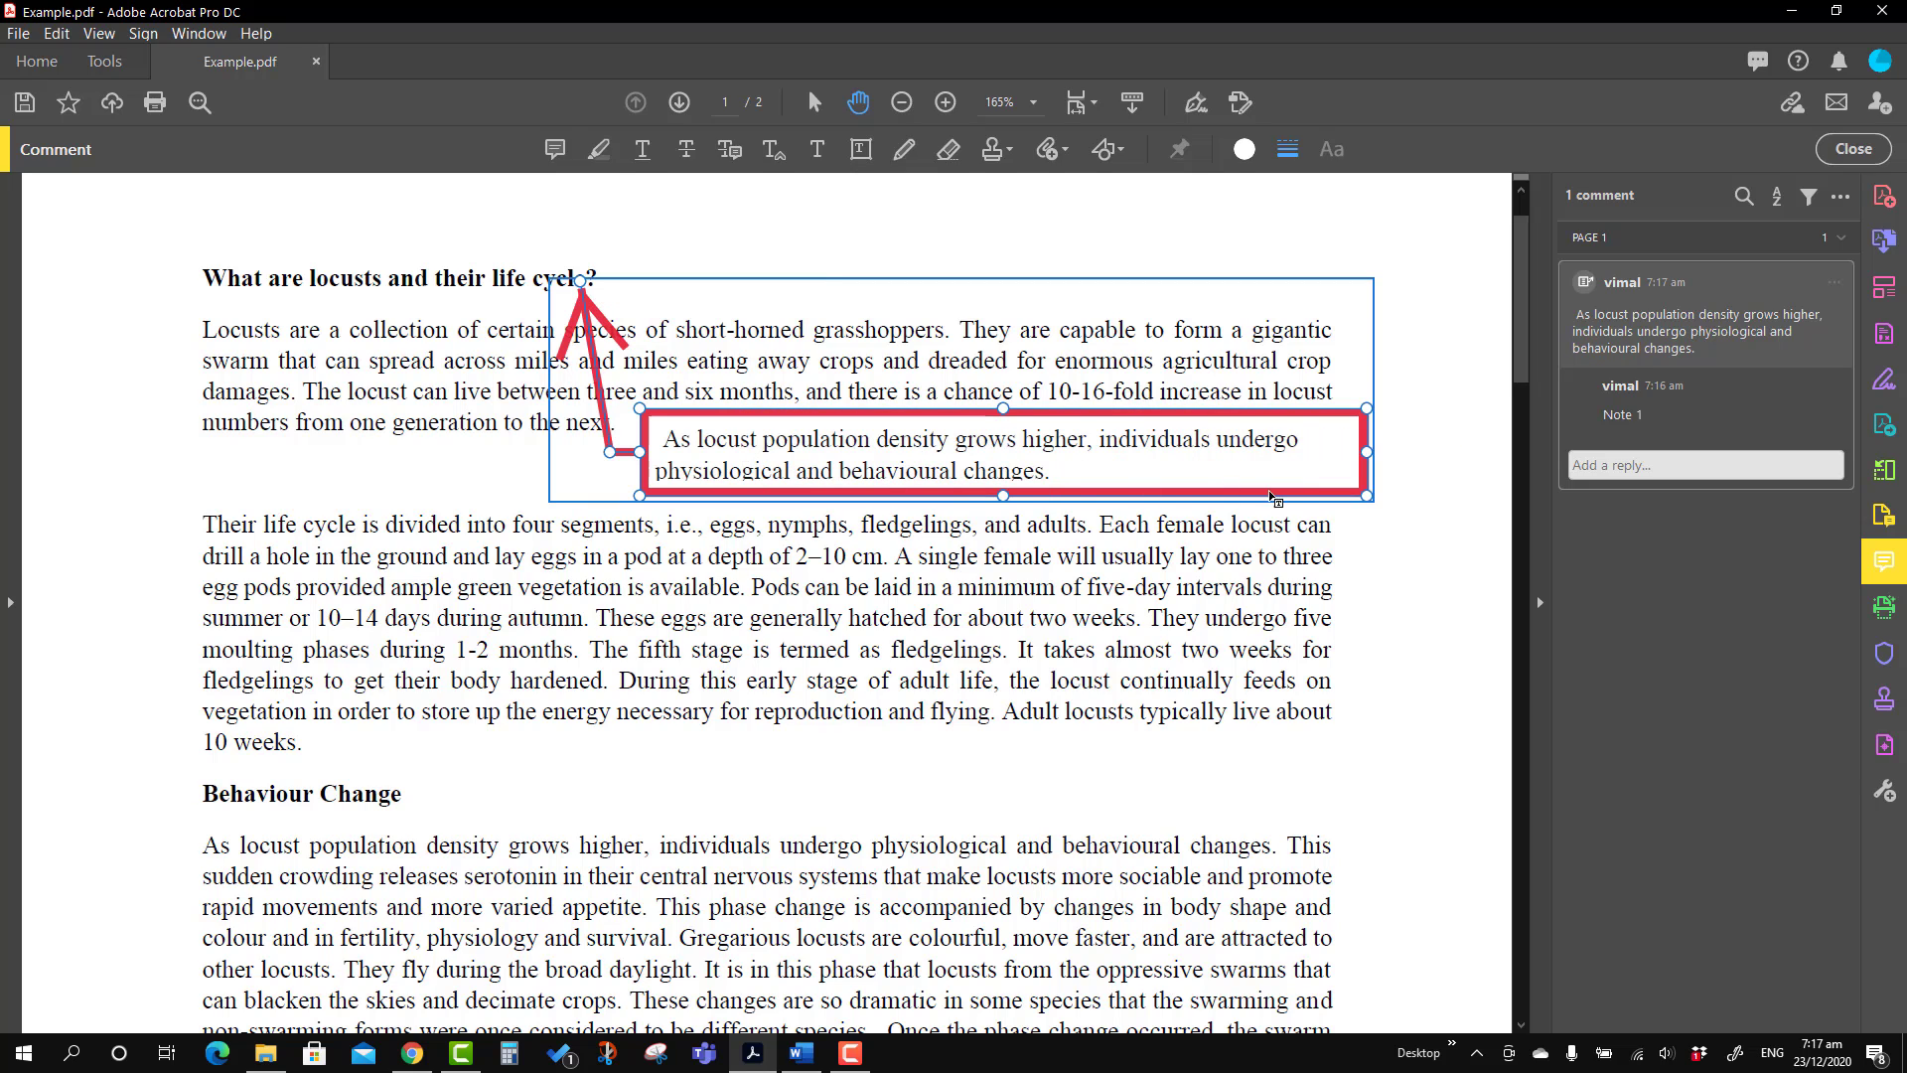
drag(1366, 450, 1353, 450)
drag(996, 497, 993, 505)
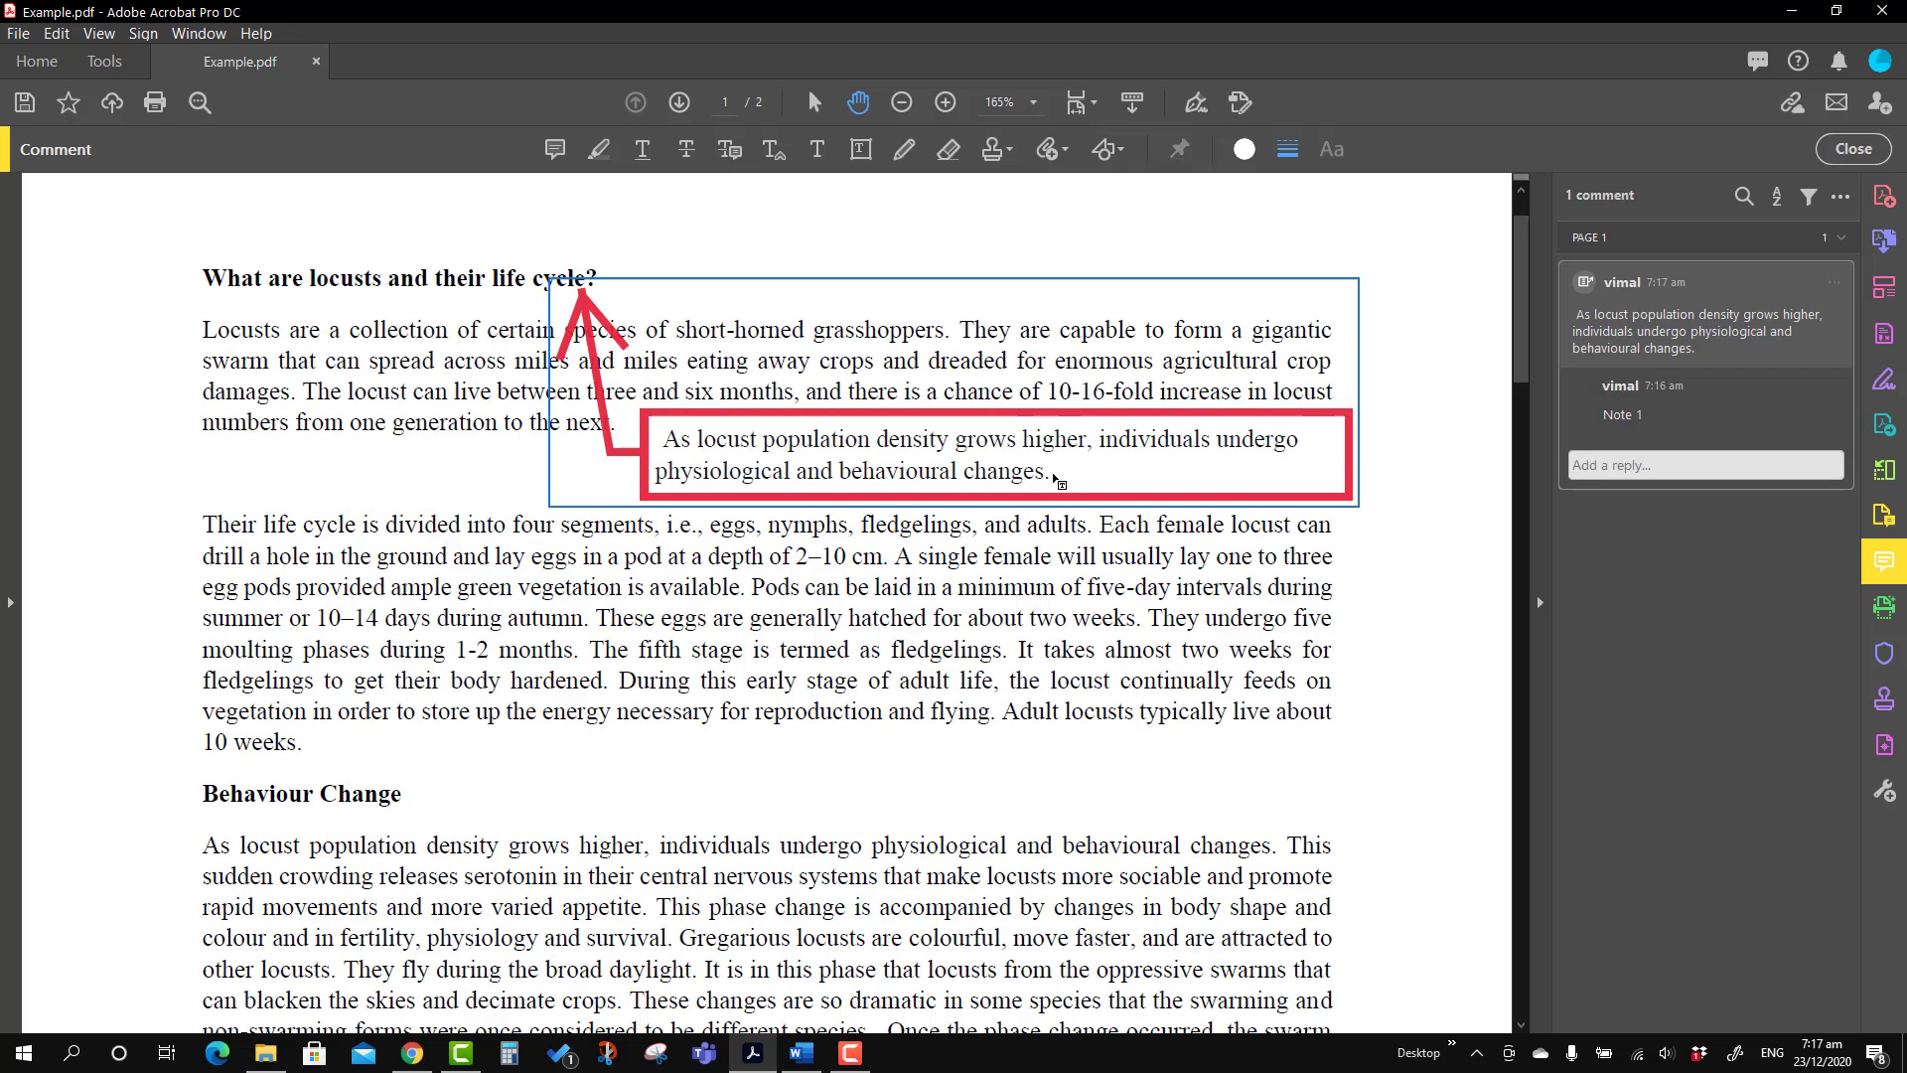
Try the Simplex font on the whole callout text, and set it to PanRoman
click(1056, 481)
drag(1056, 480, 663, 439)
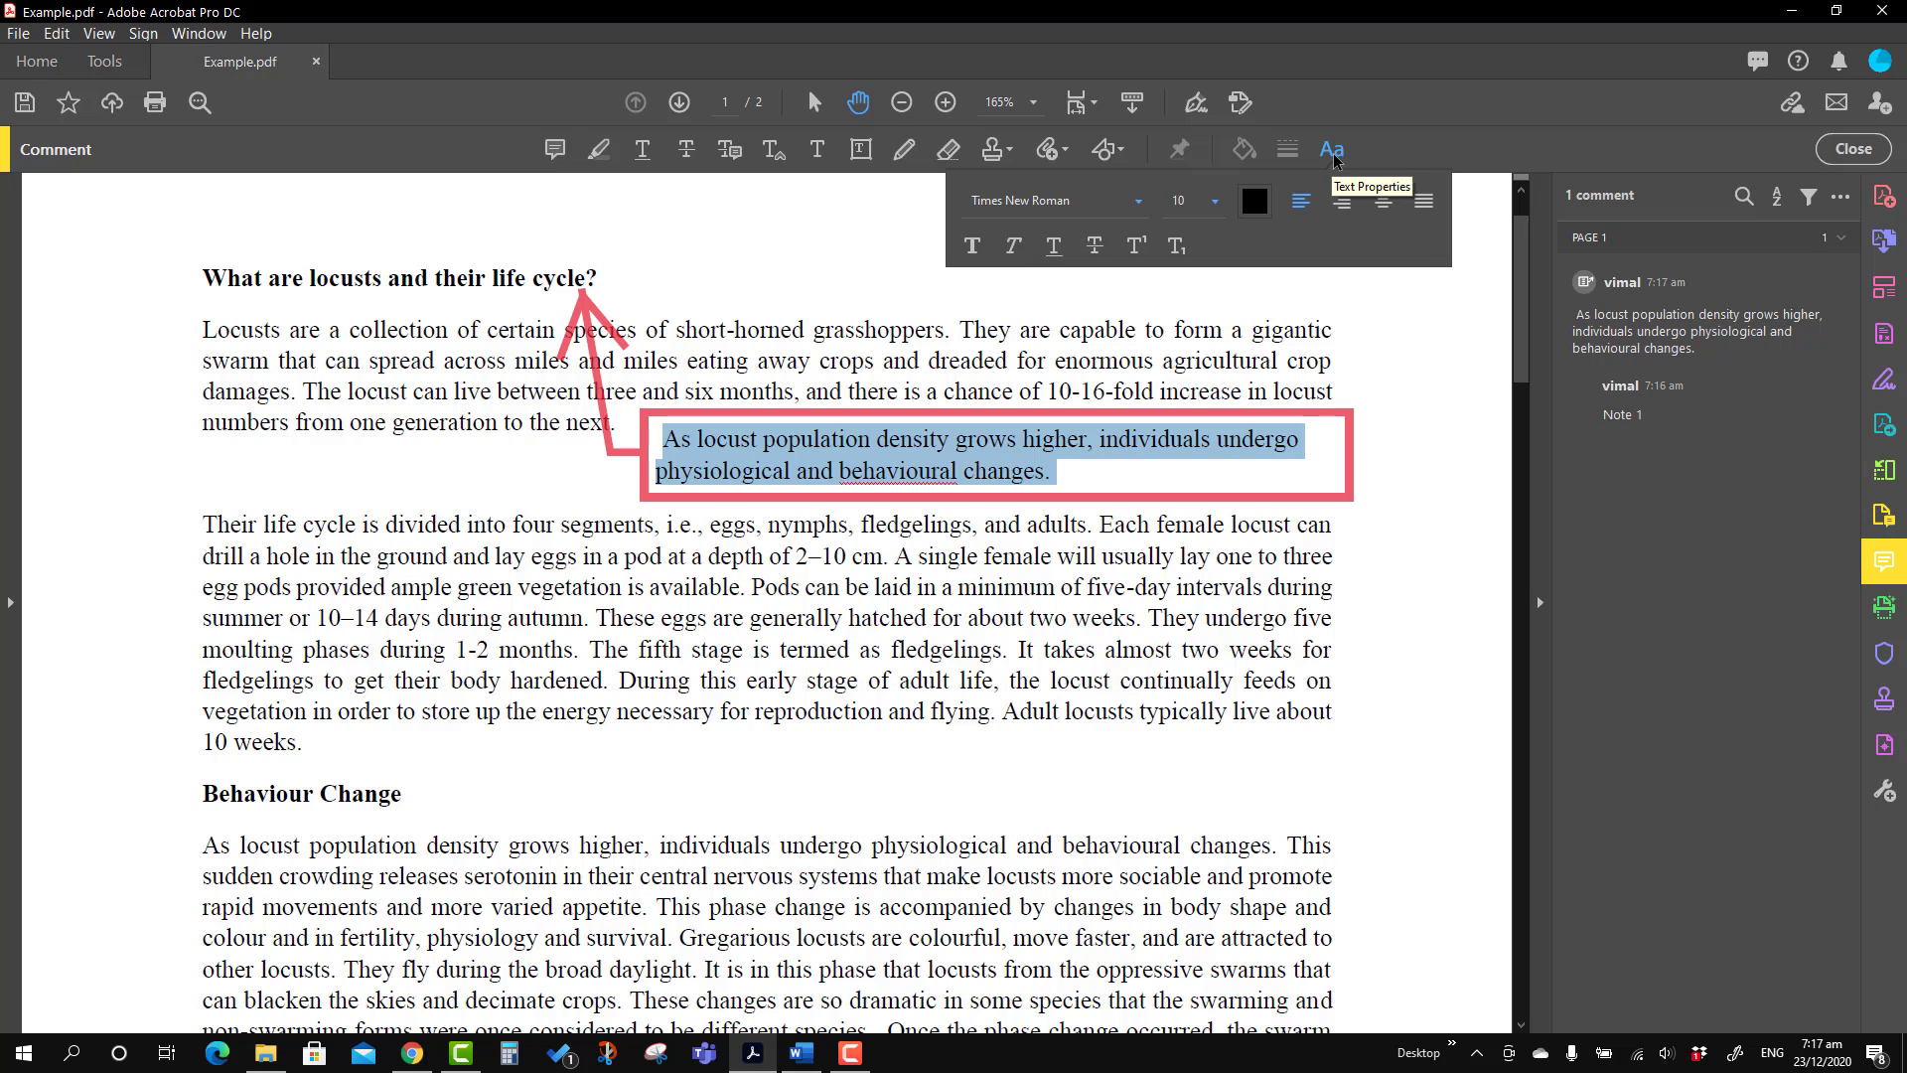
click(1139, 202)
click(1015, 290)
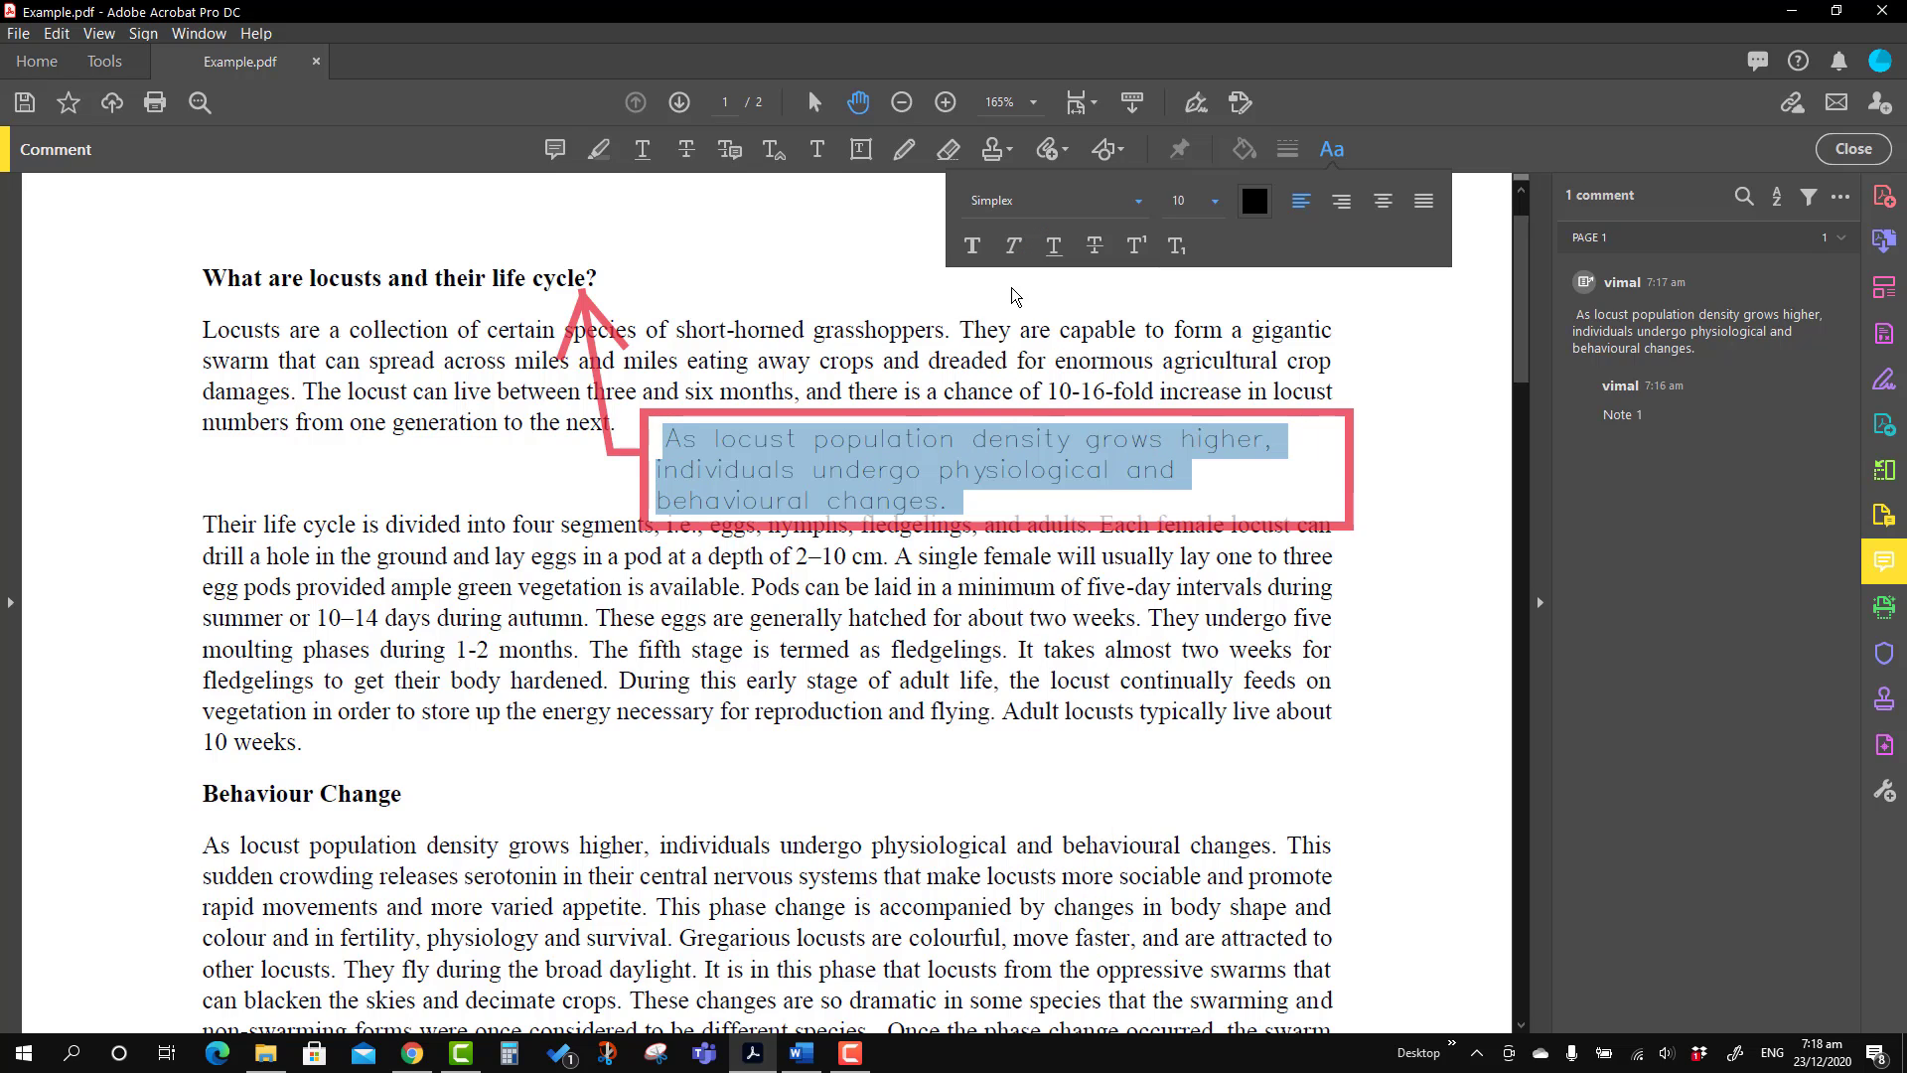
click(1142, 209)
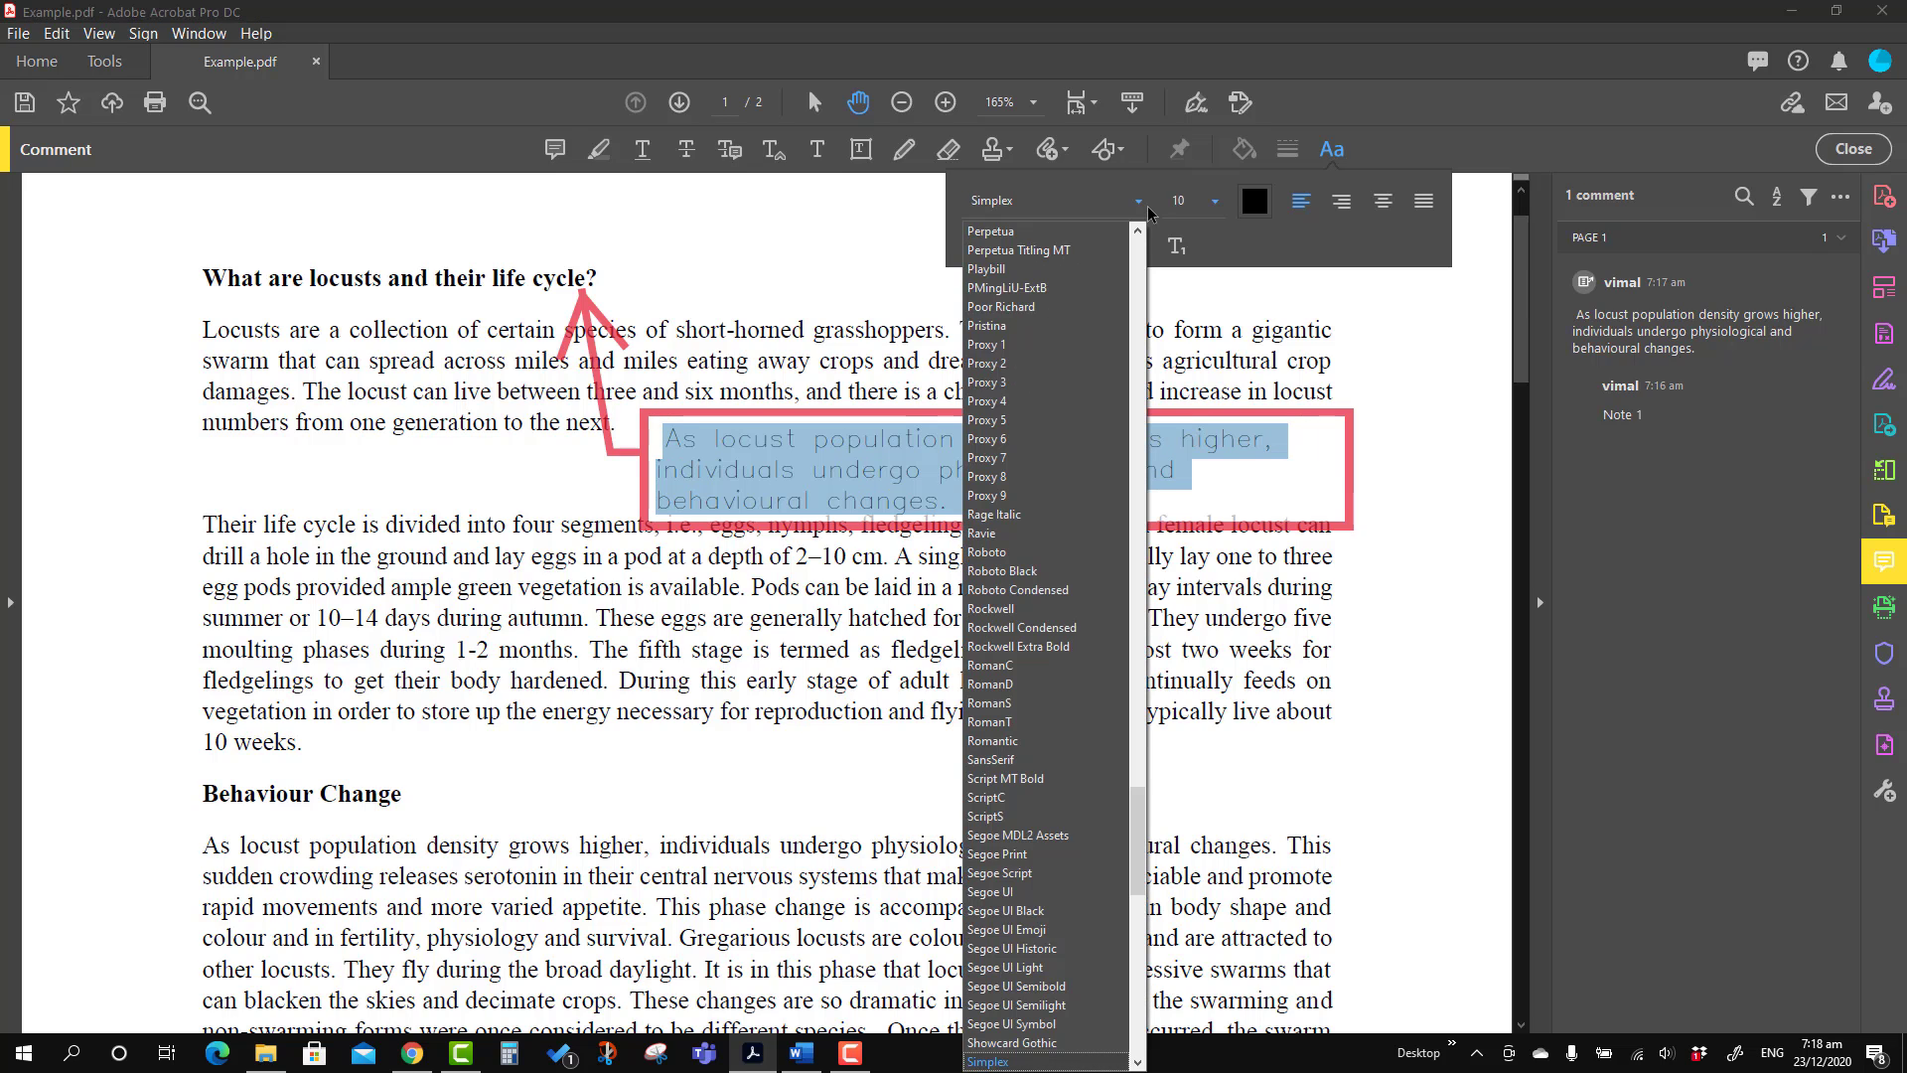
scroll(1008, 246, up, 2)
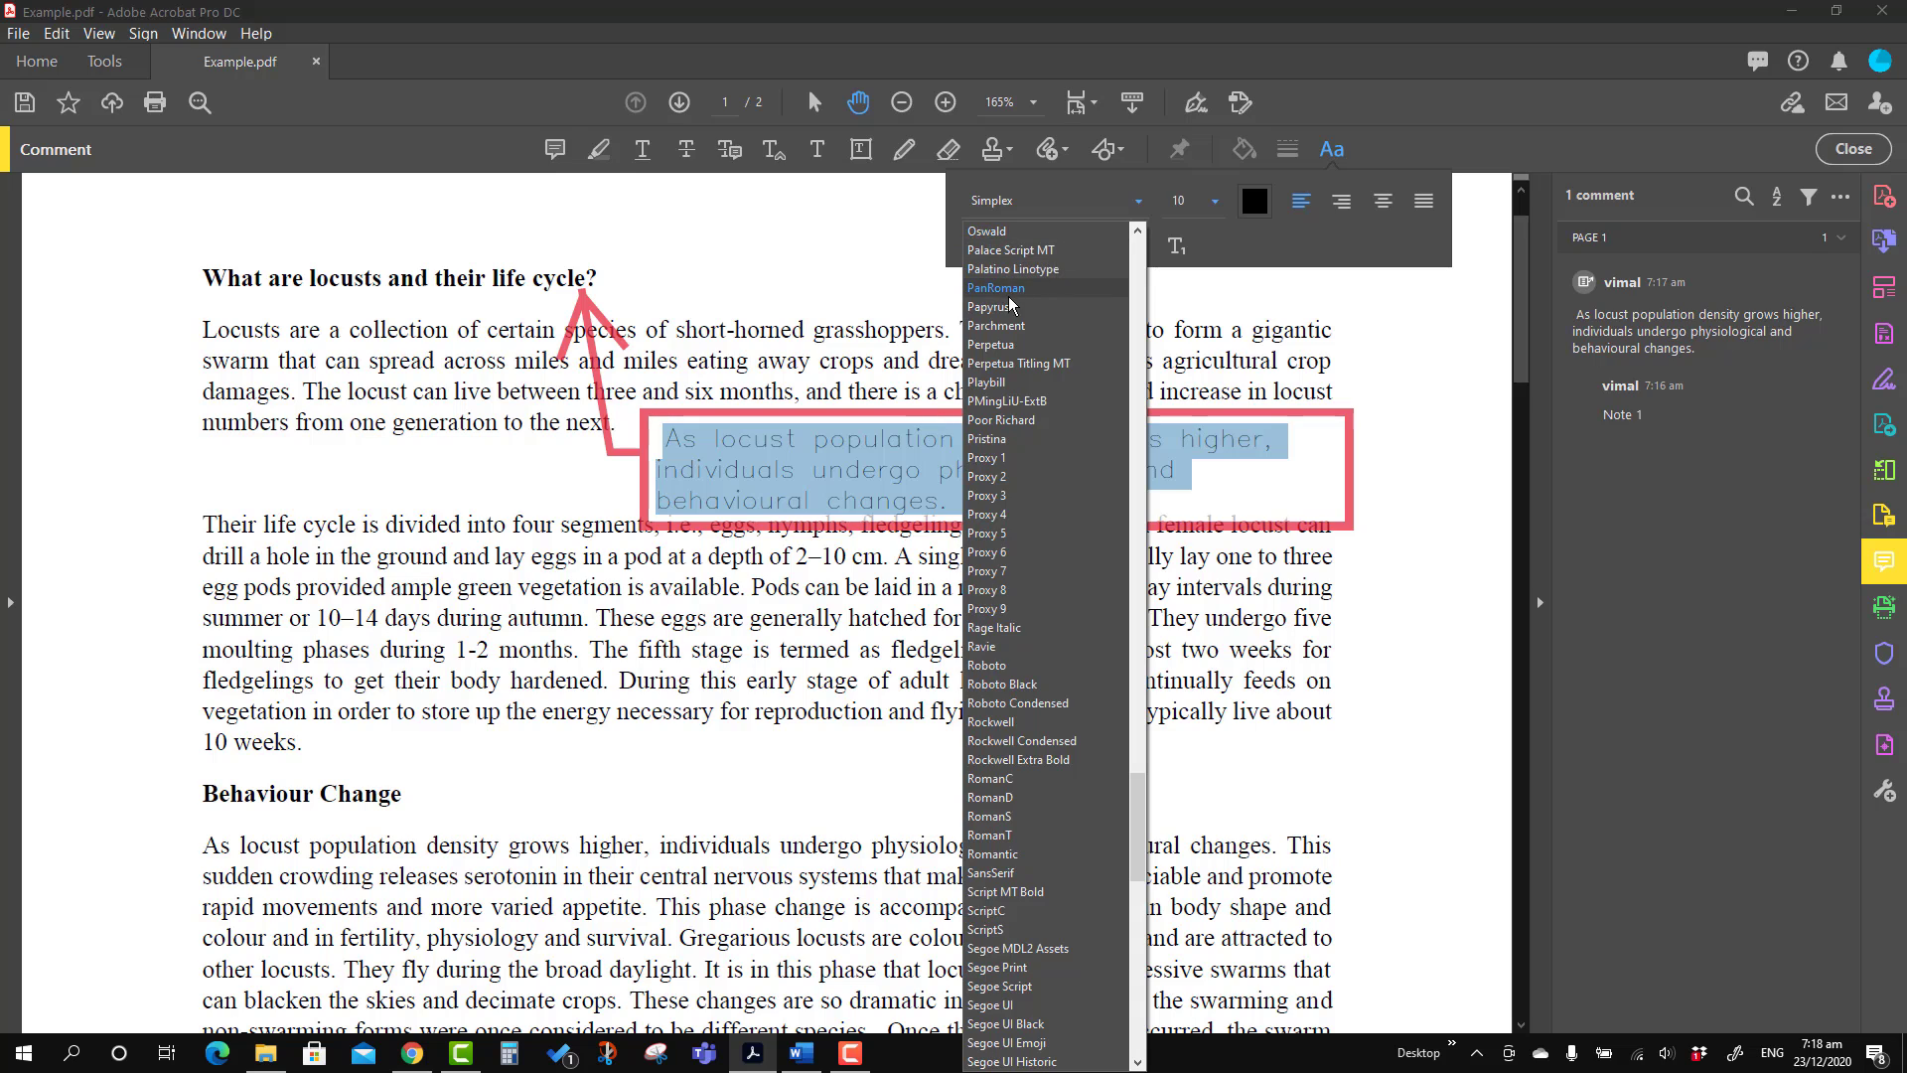
click(1009, 288)
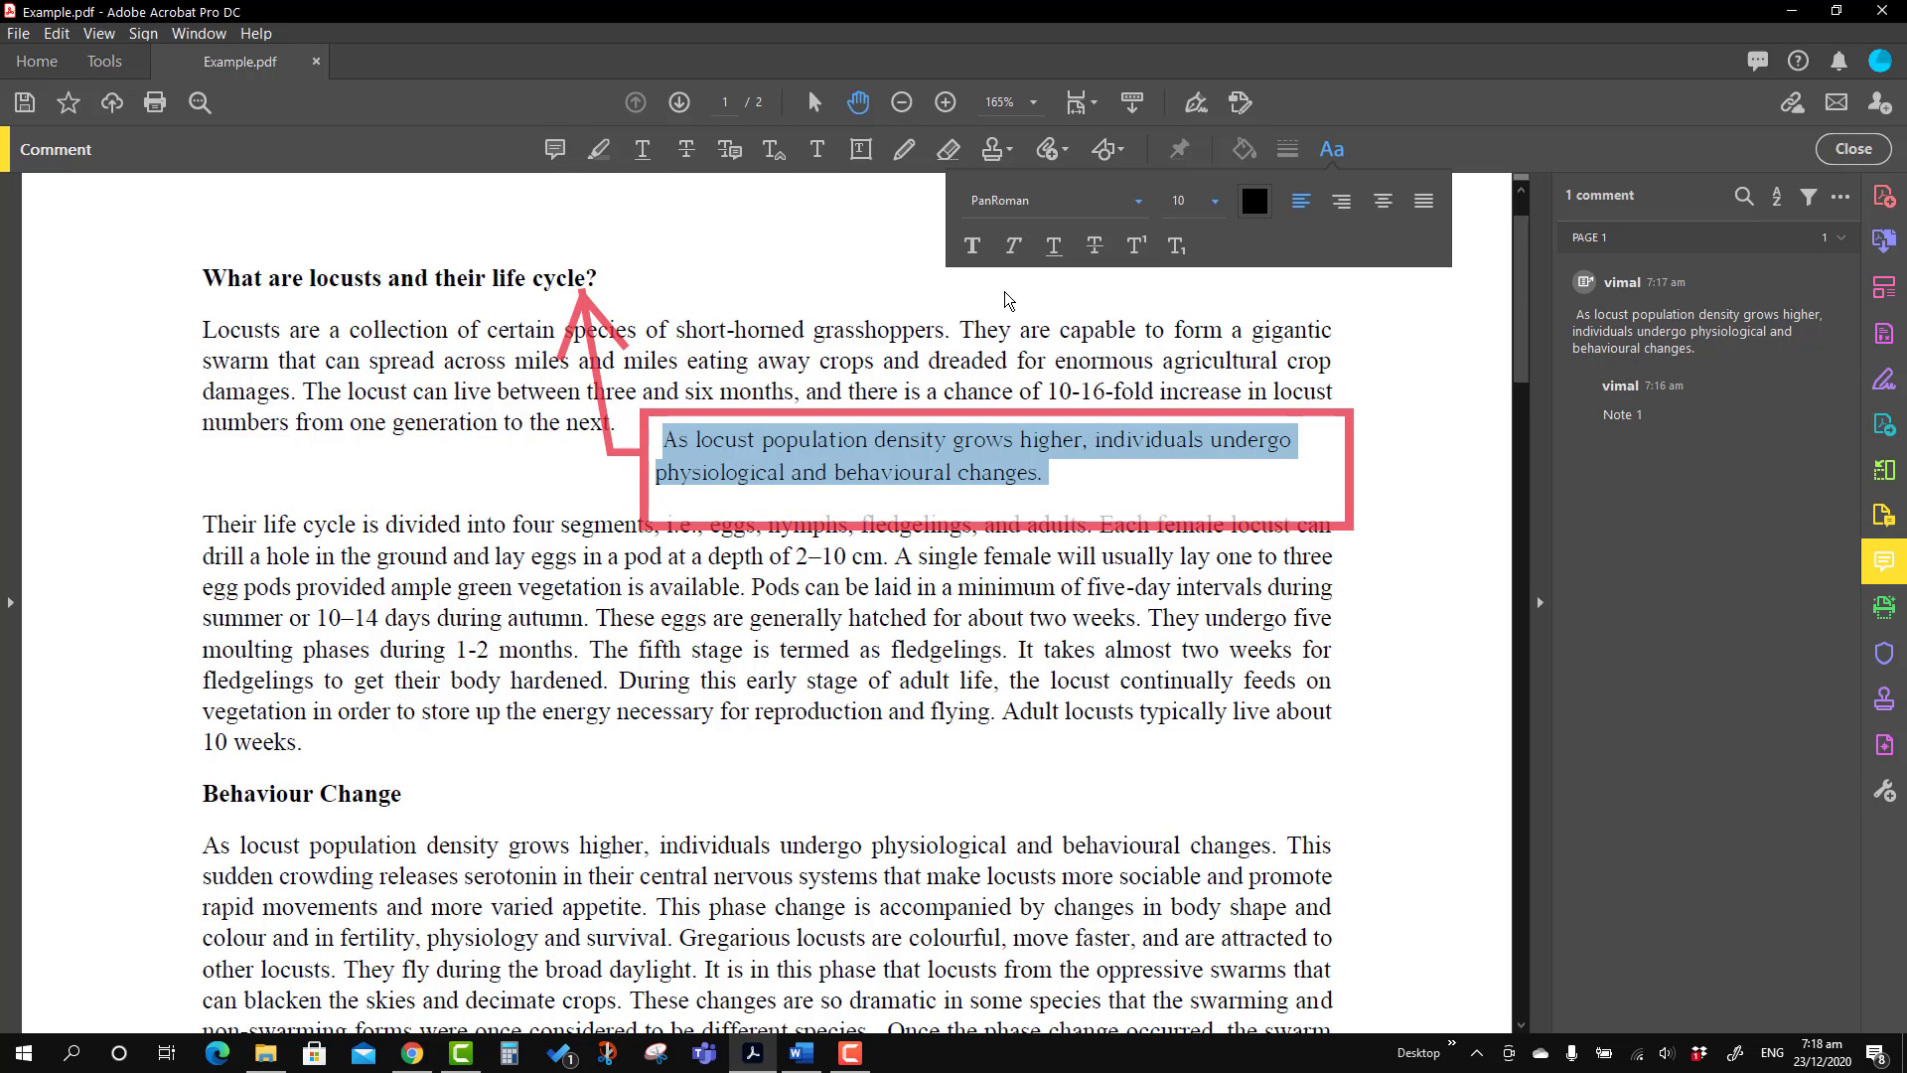
Set the callout text to size 8 and colour it blue after trying red
click(1214, 202)
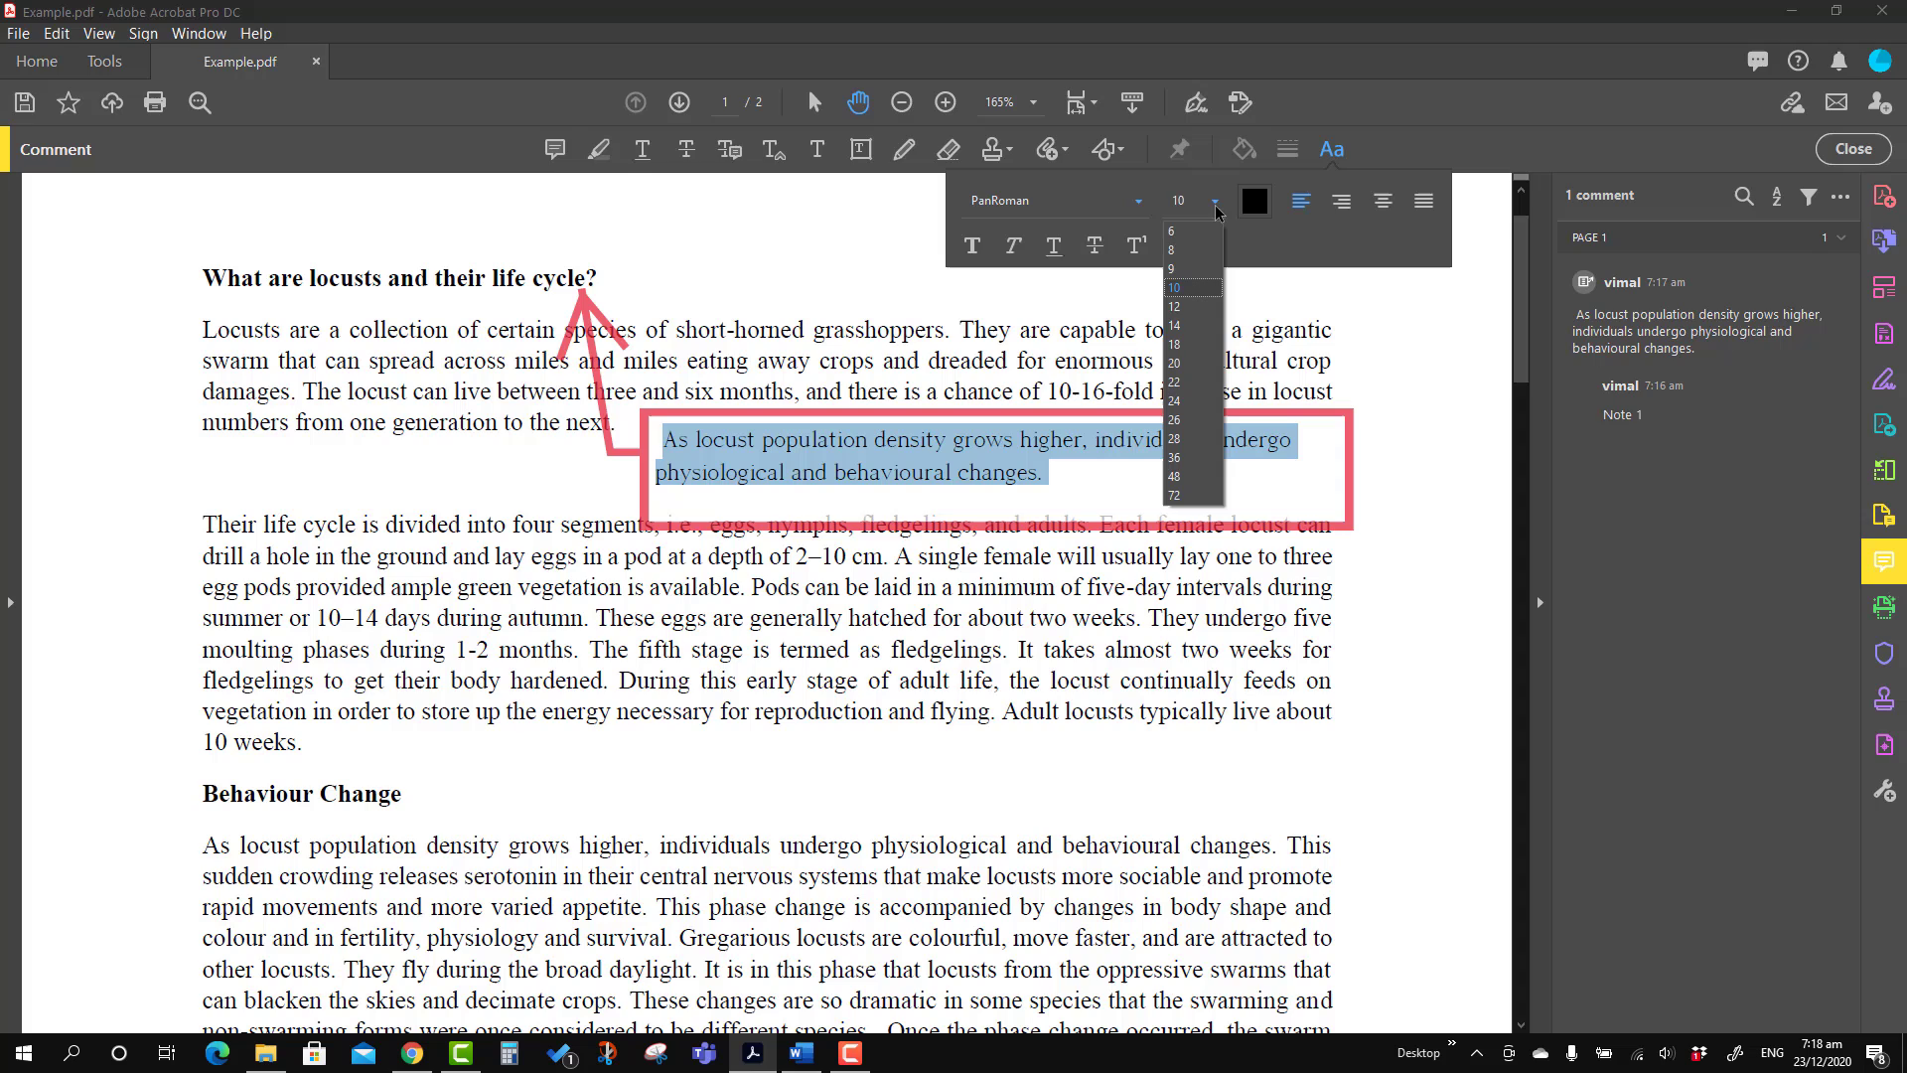
click(1177, 250)
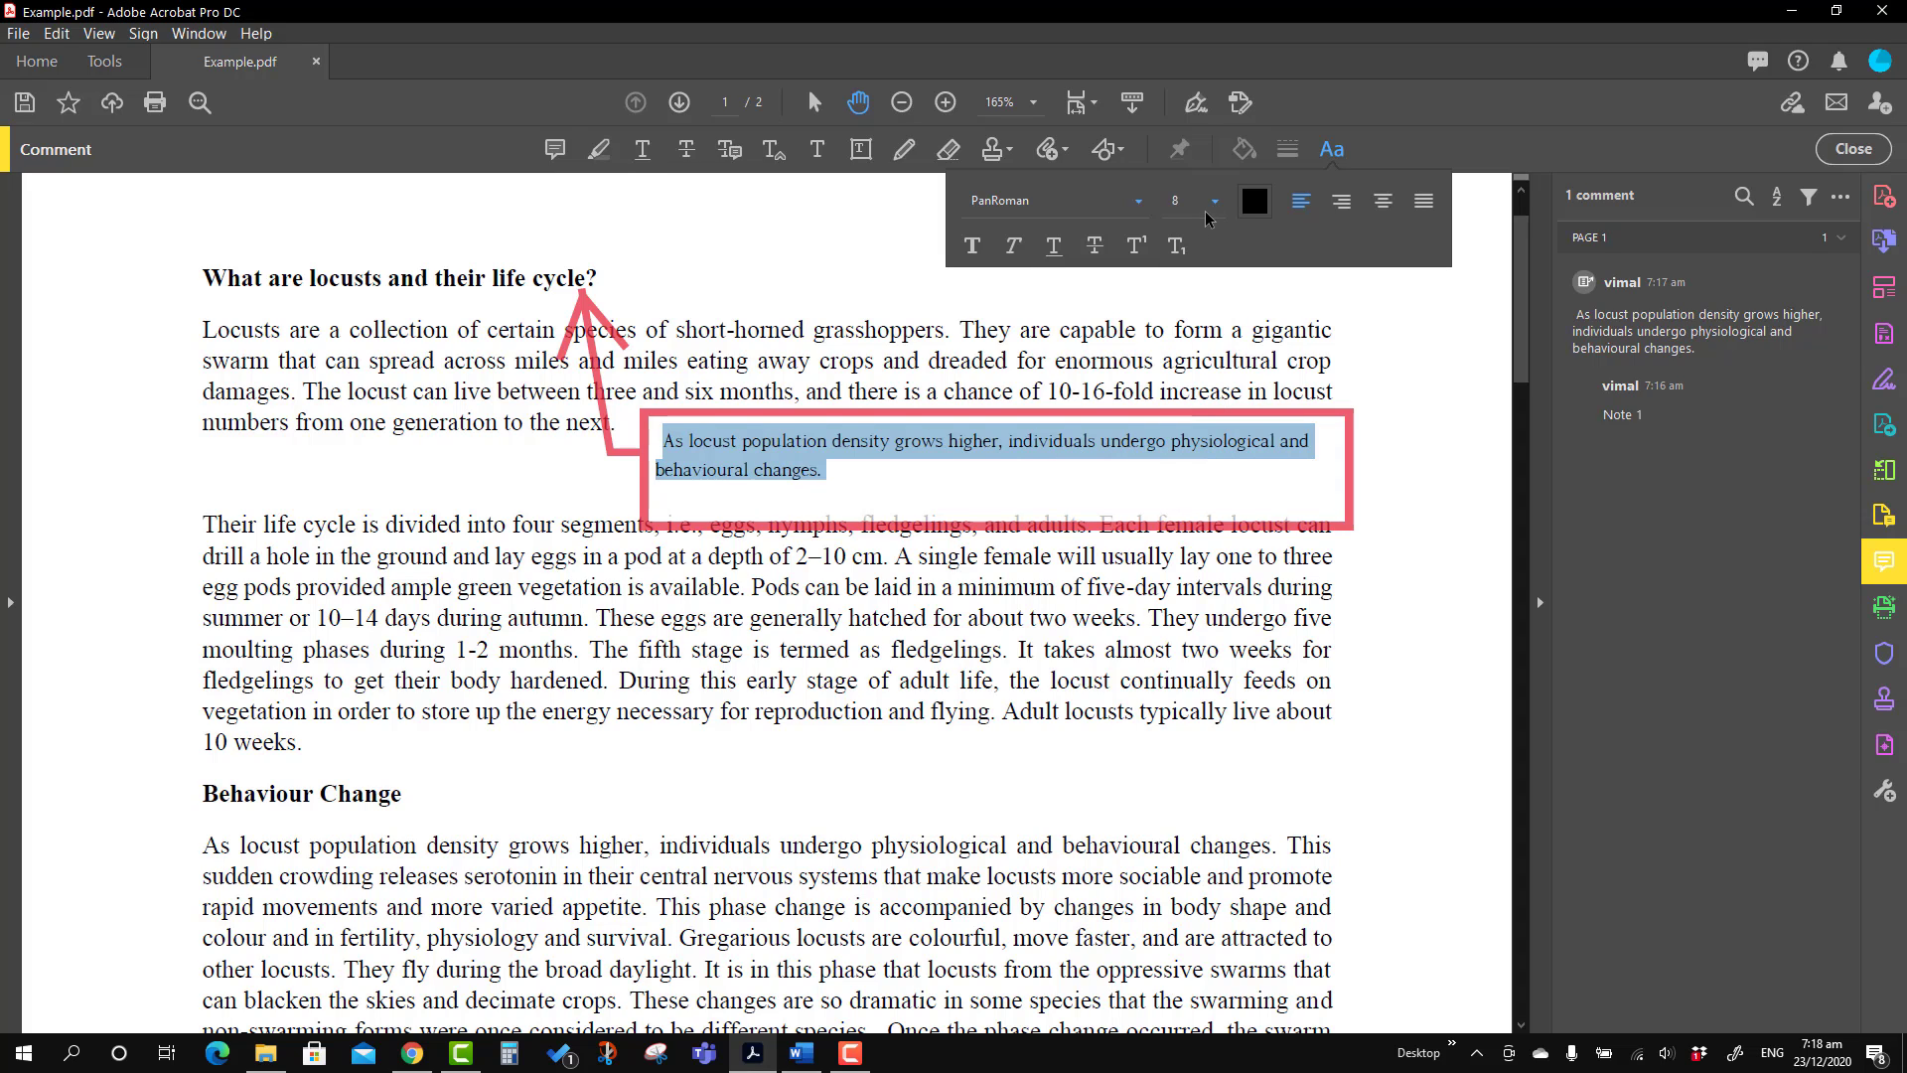
click(1256, 211)
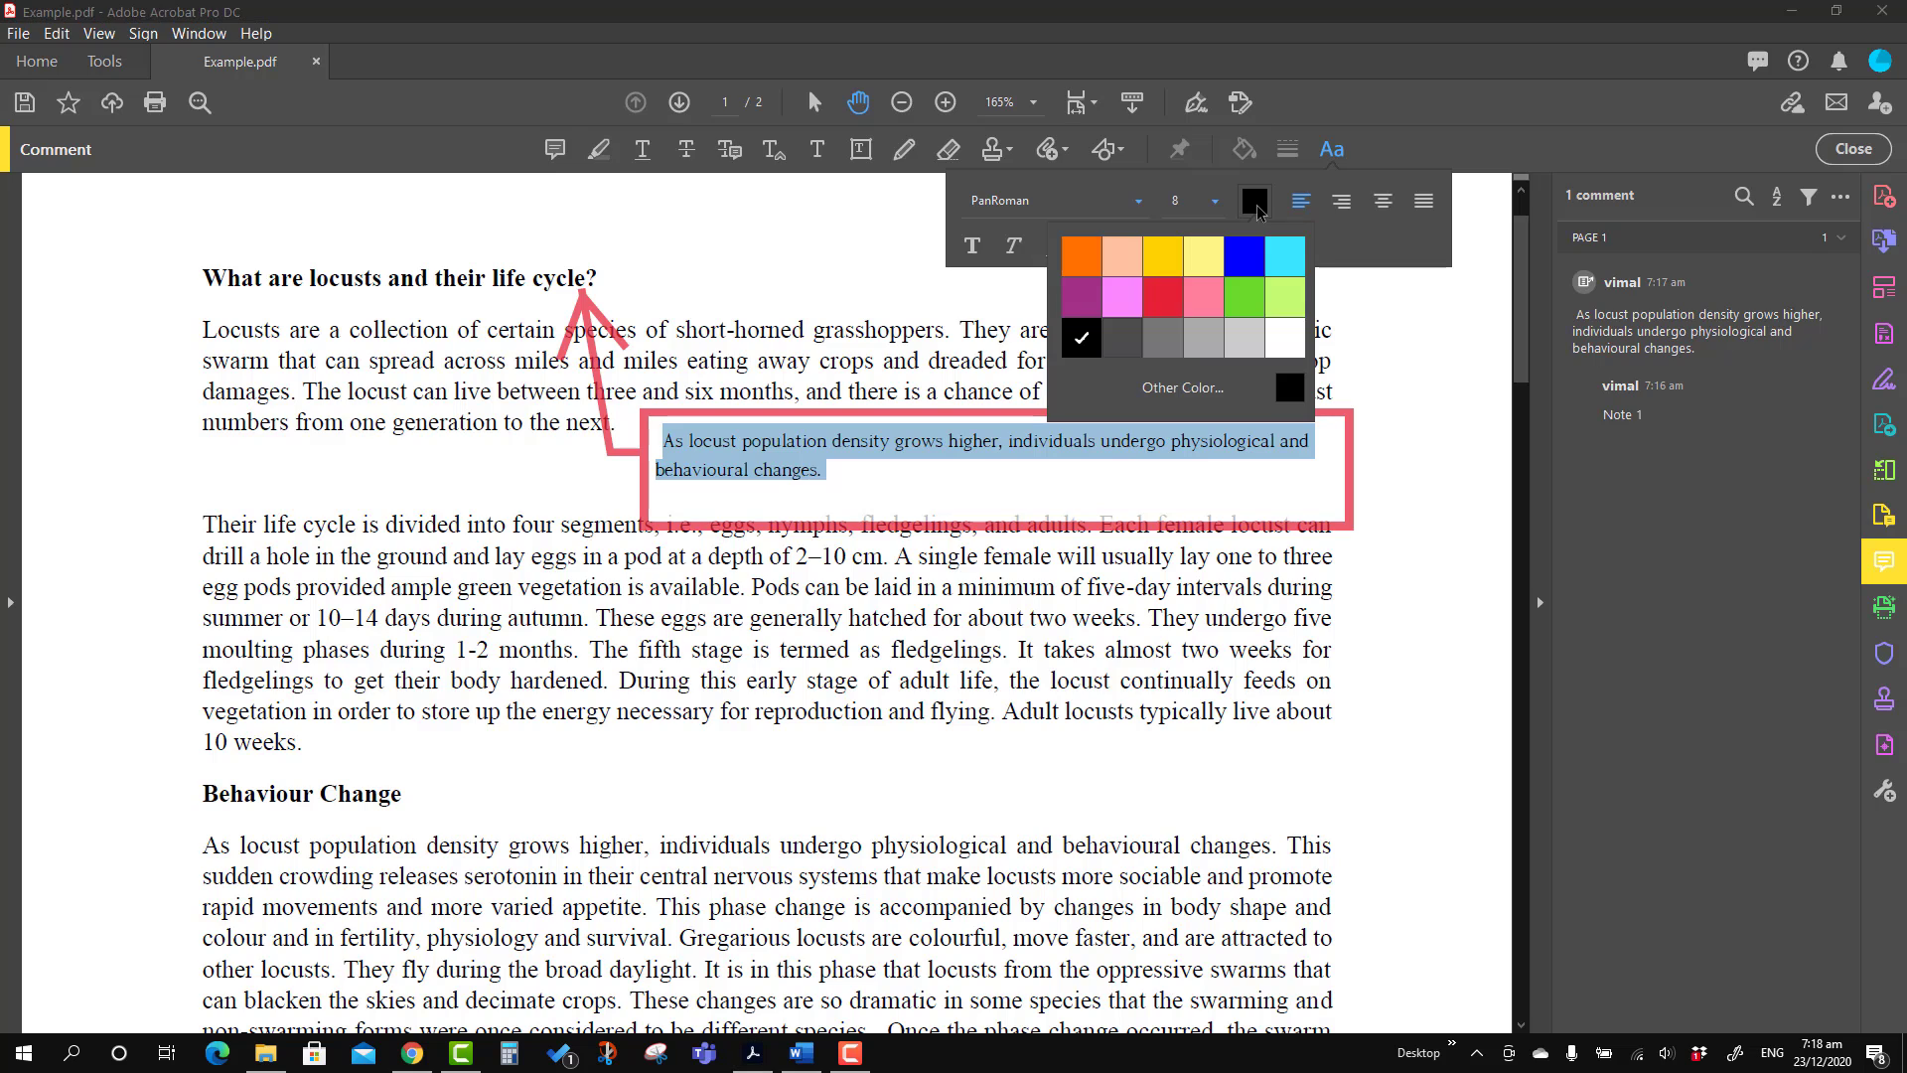
click(1161, 302)
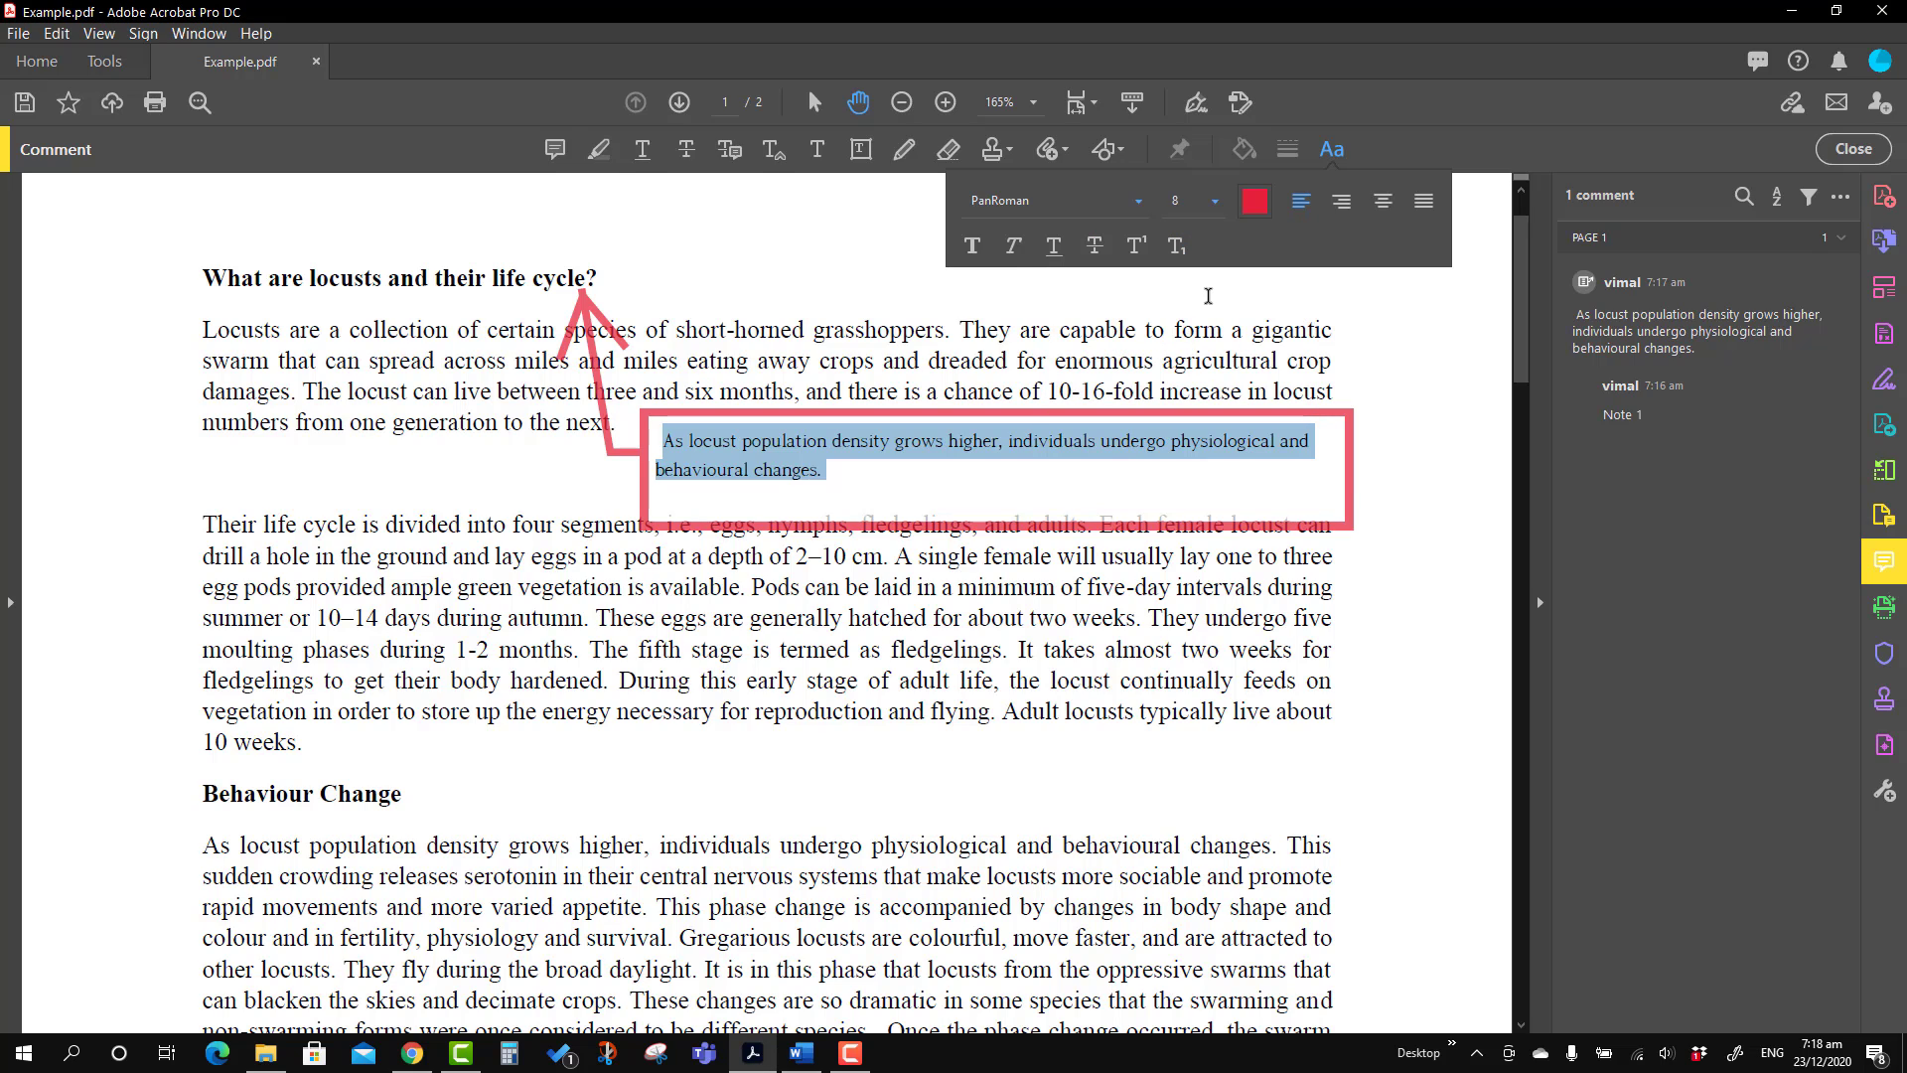
click(1255, 211)
click(1230, 260)
click(1258, 608)
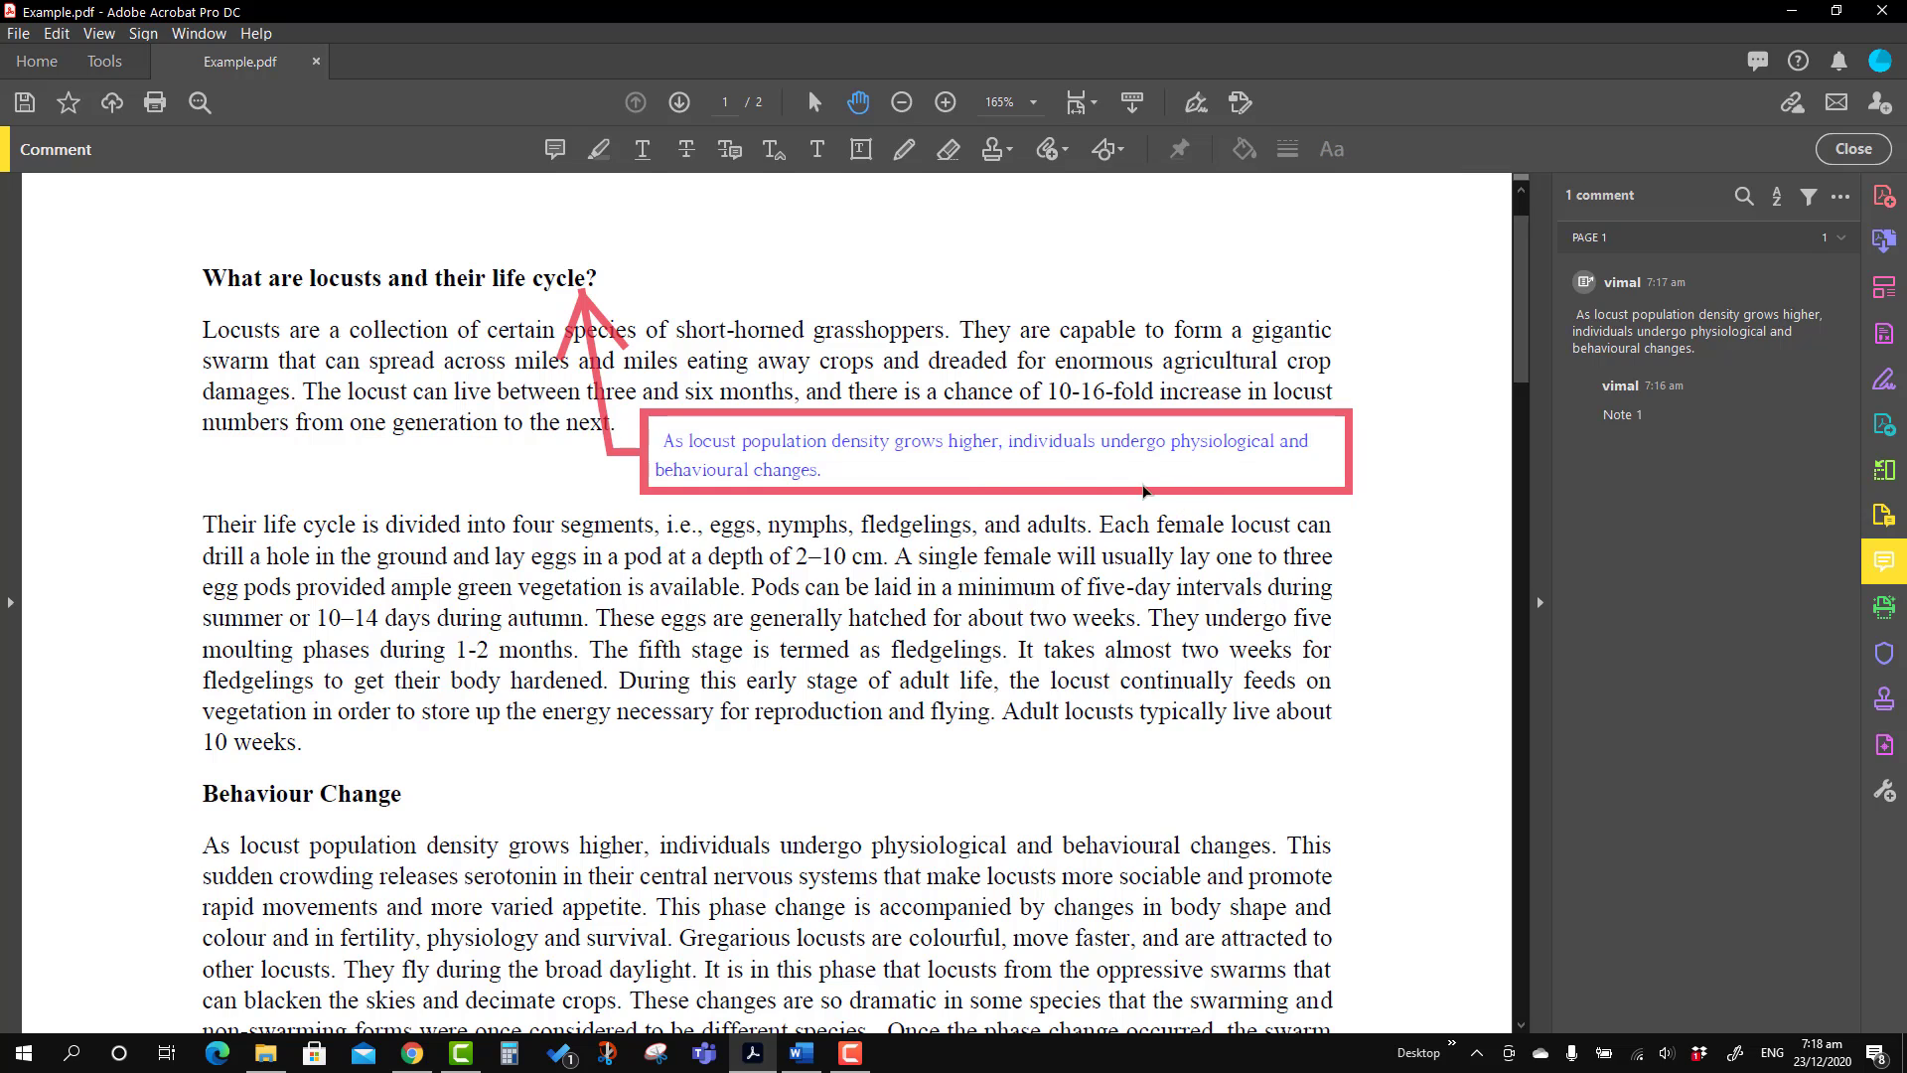
Justify the whole callout text after trying right and centre alignment, and apply underline and strikethrough to it
click(892, 478)
drag(833, 471, 662, 444)
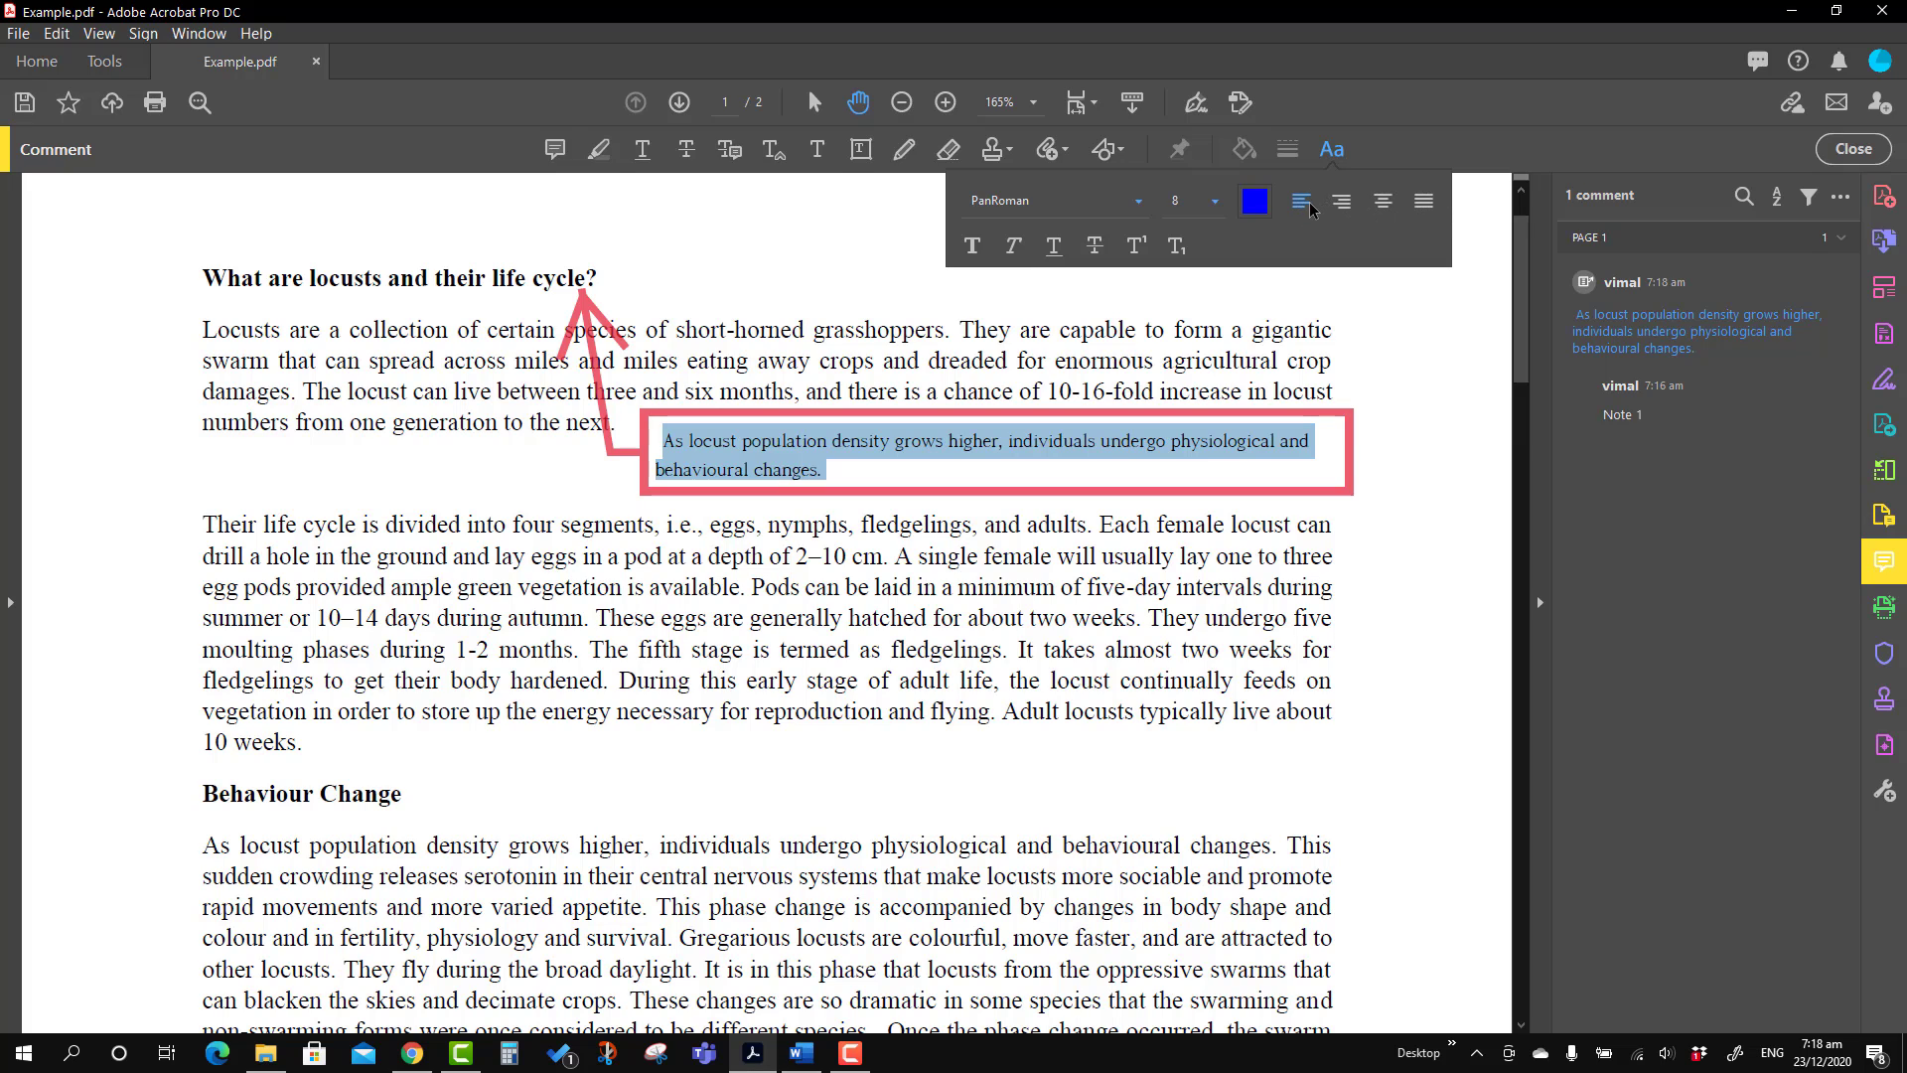
click(1341, 202)
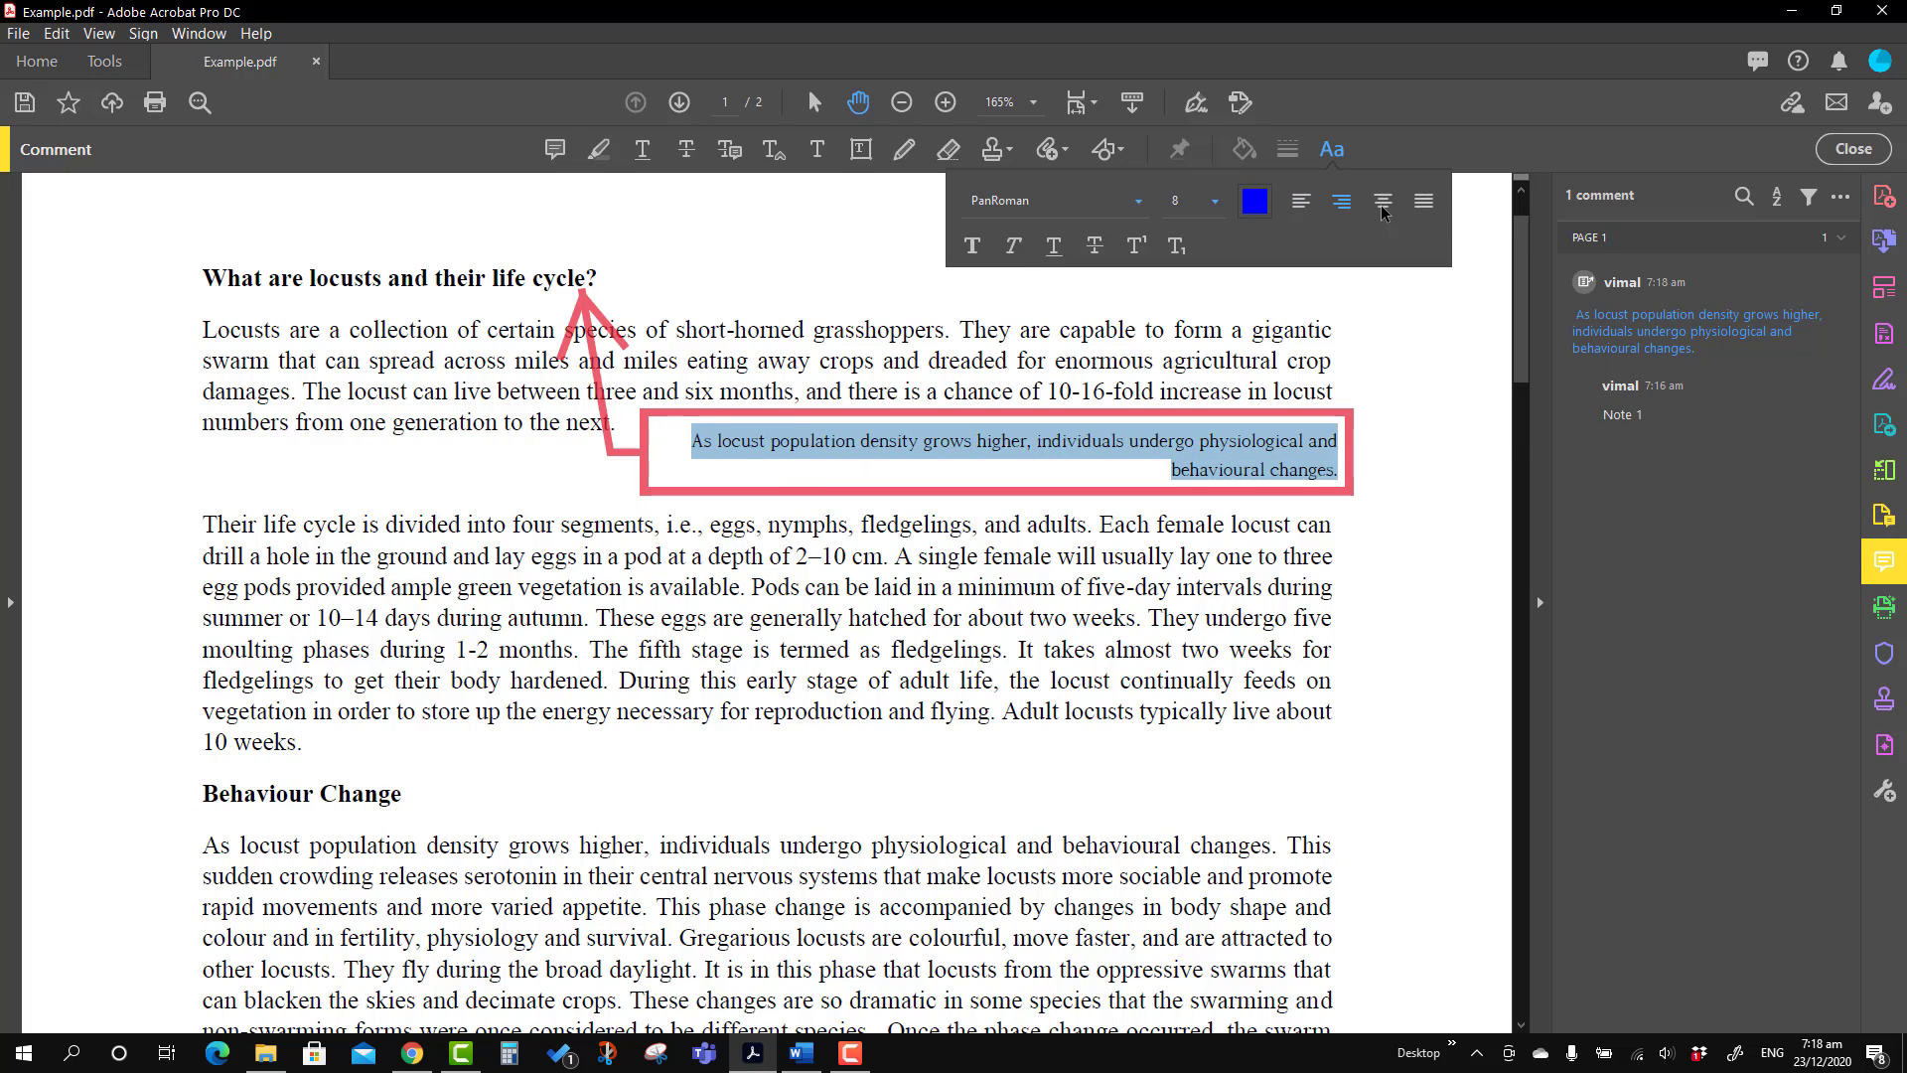
click(1385, 213)
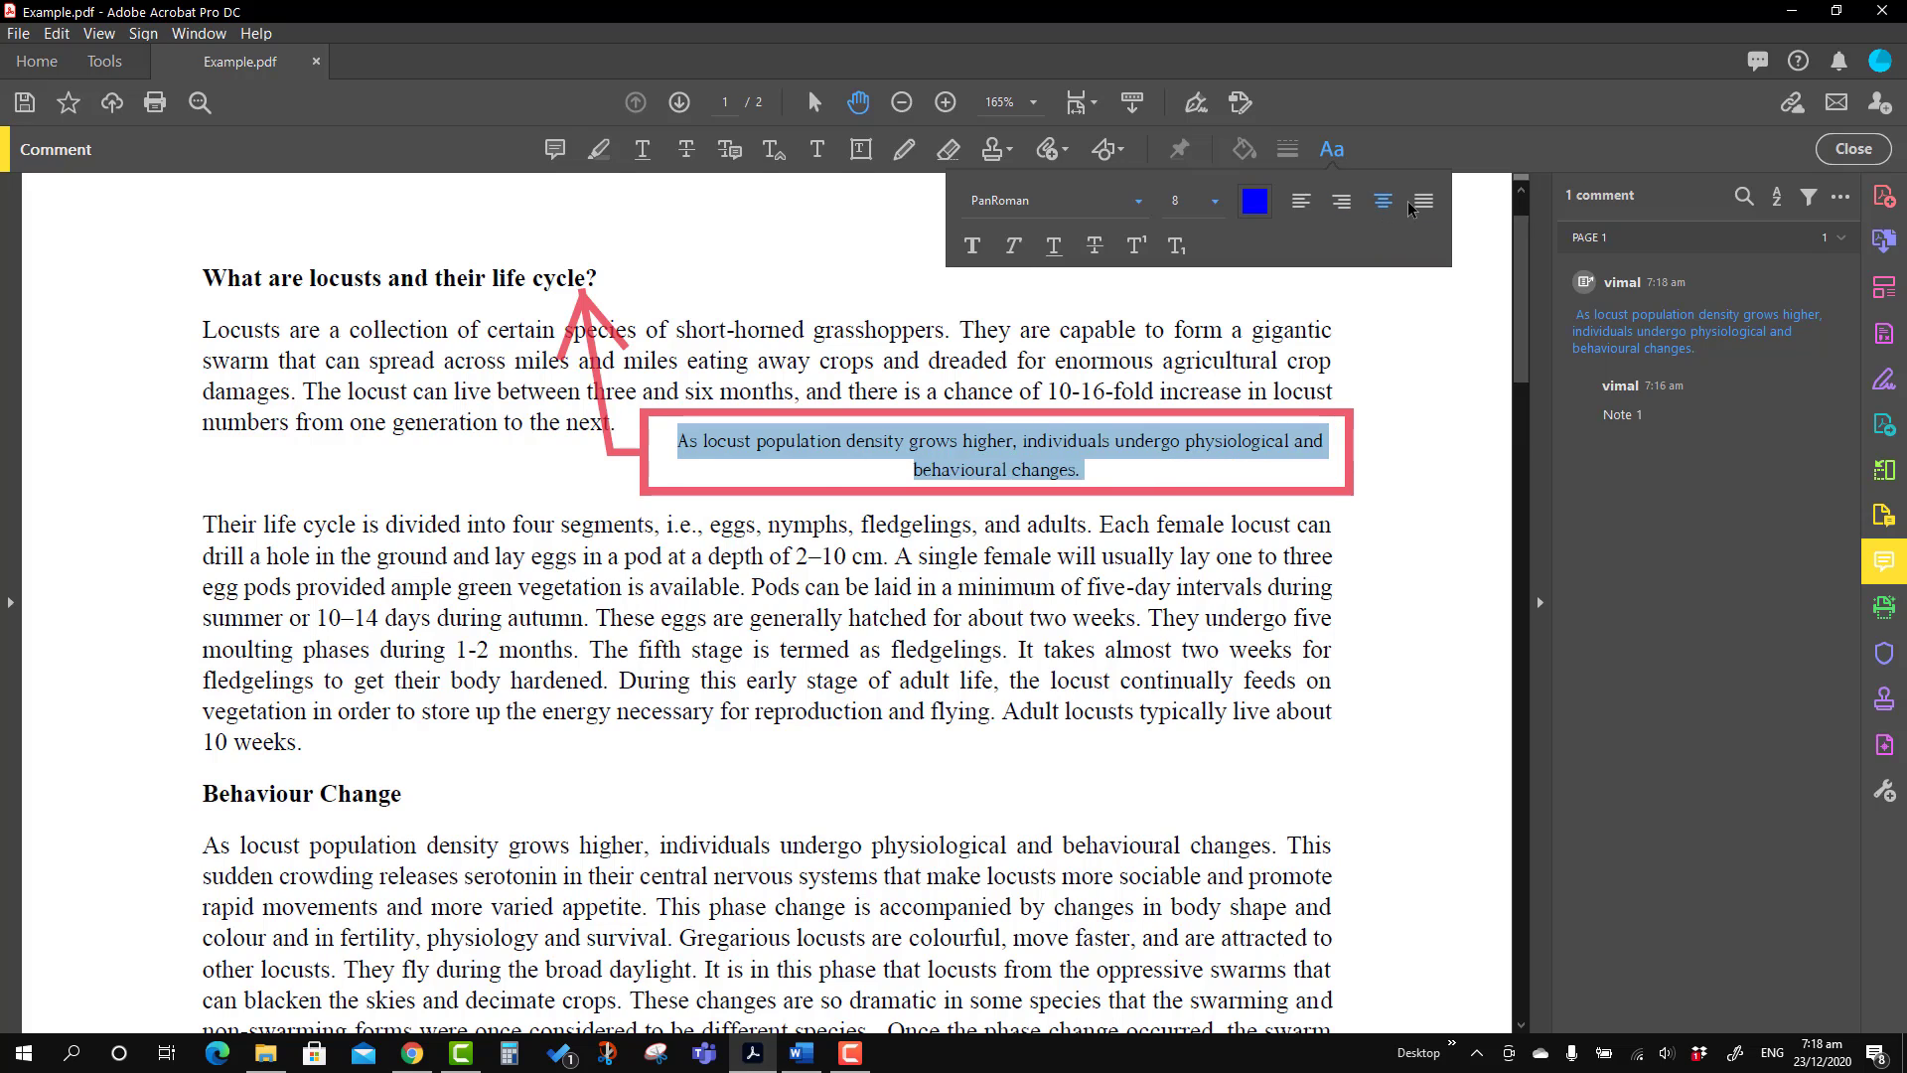
click(1423, 206)
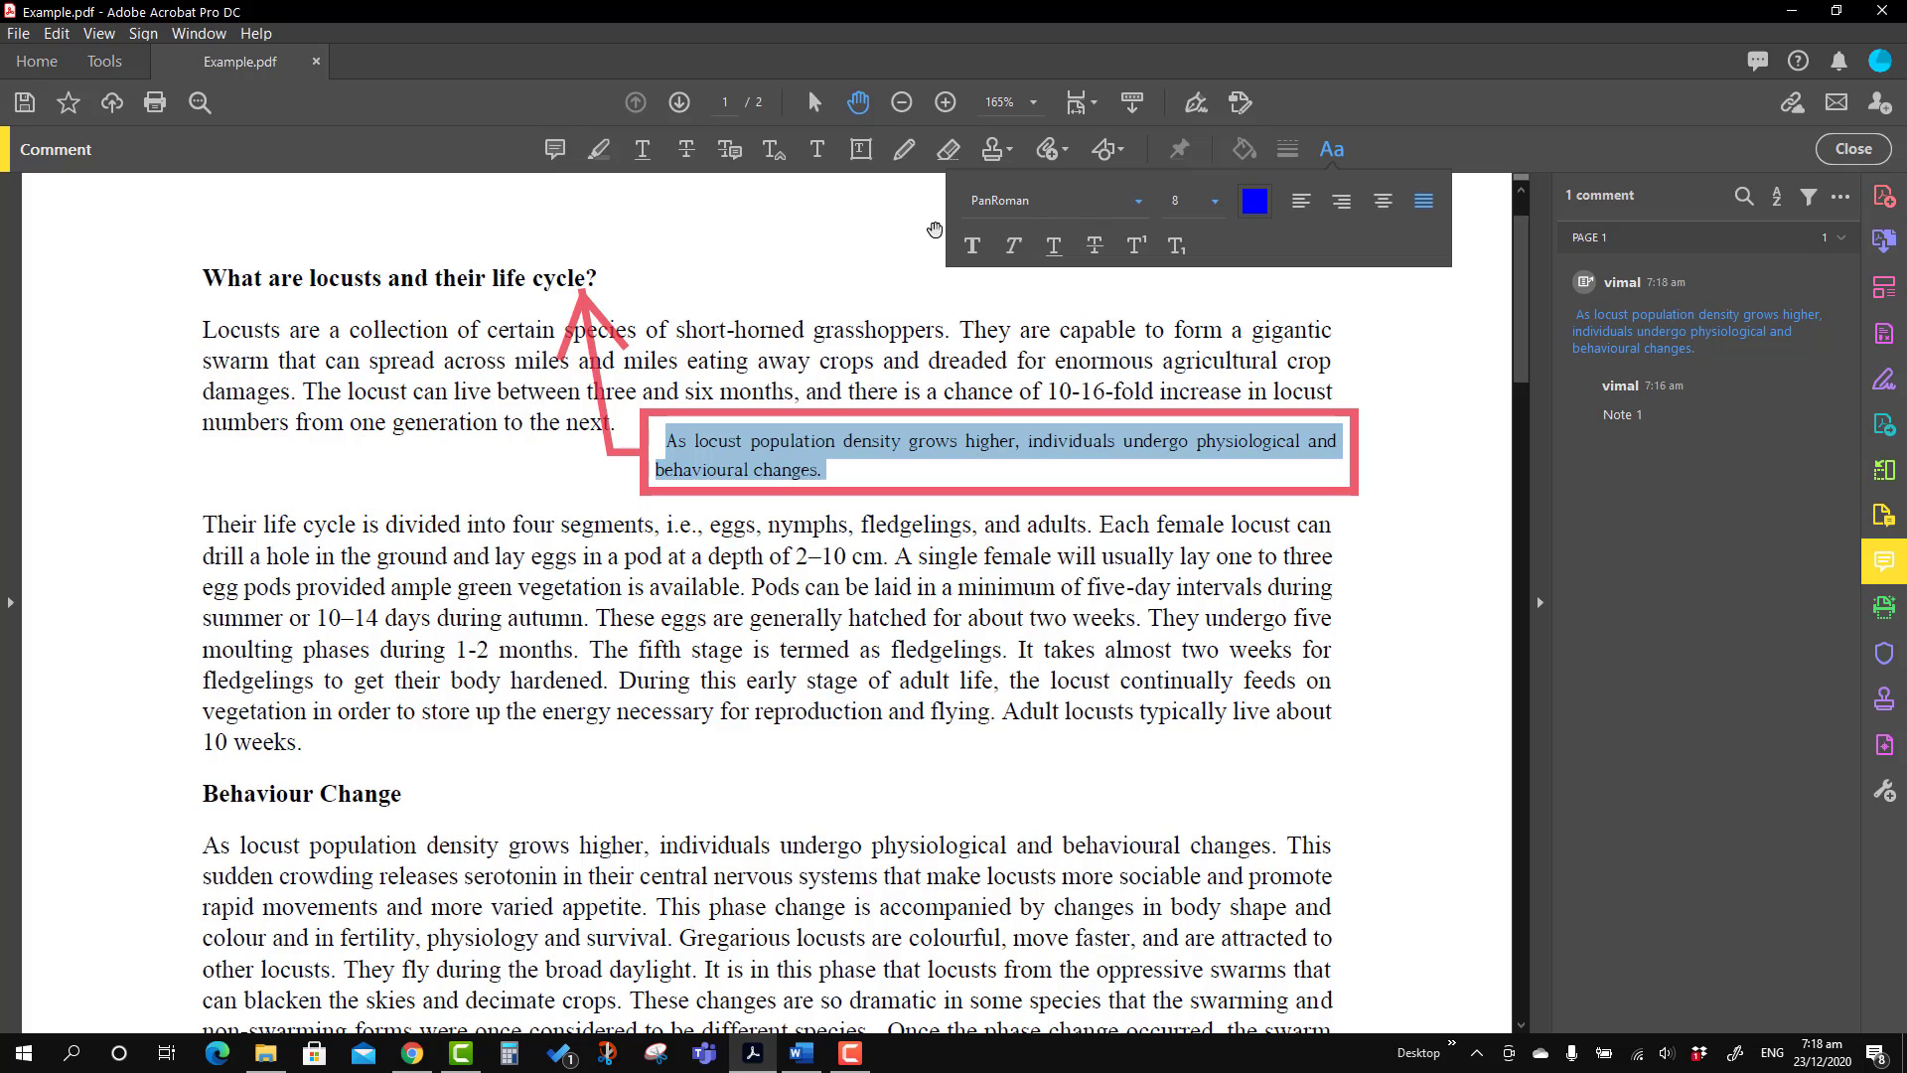
click(1054, 247)
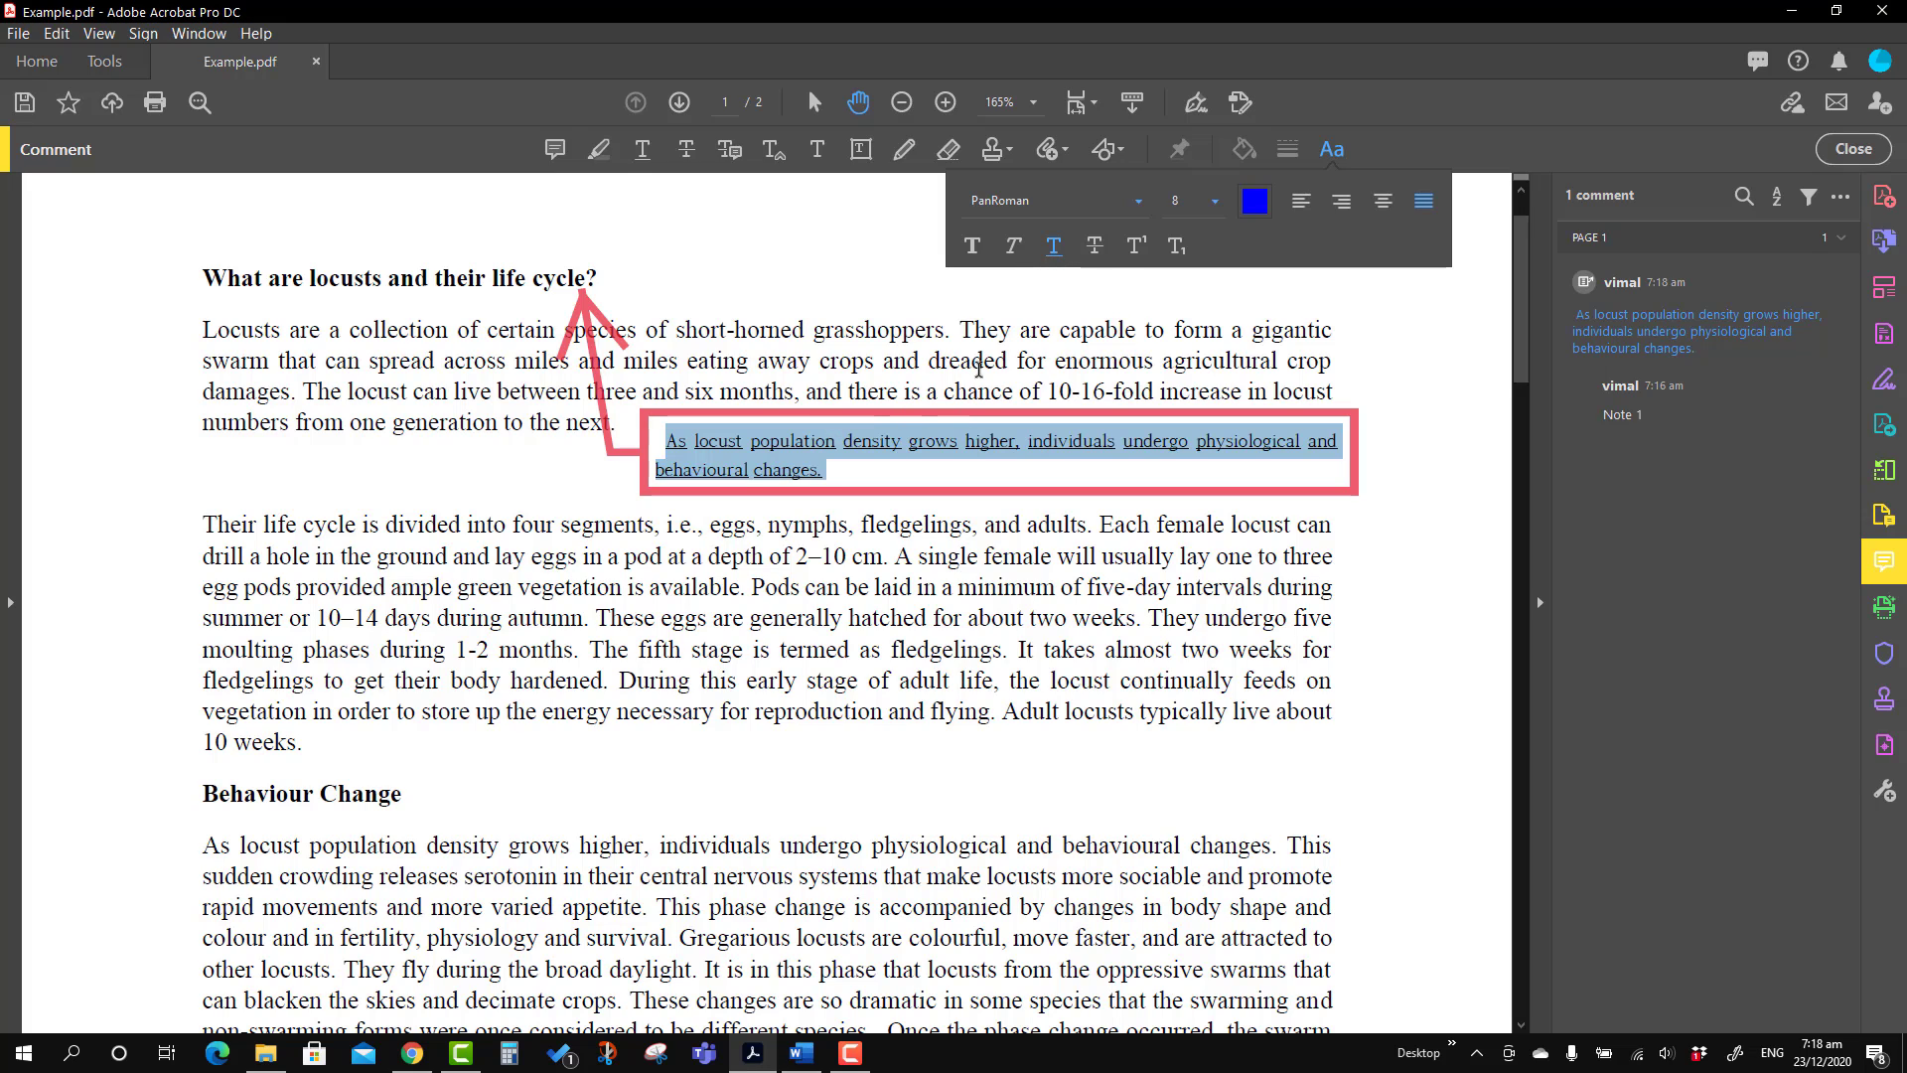
click(1096, 251)
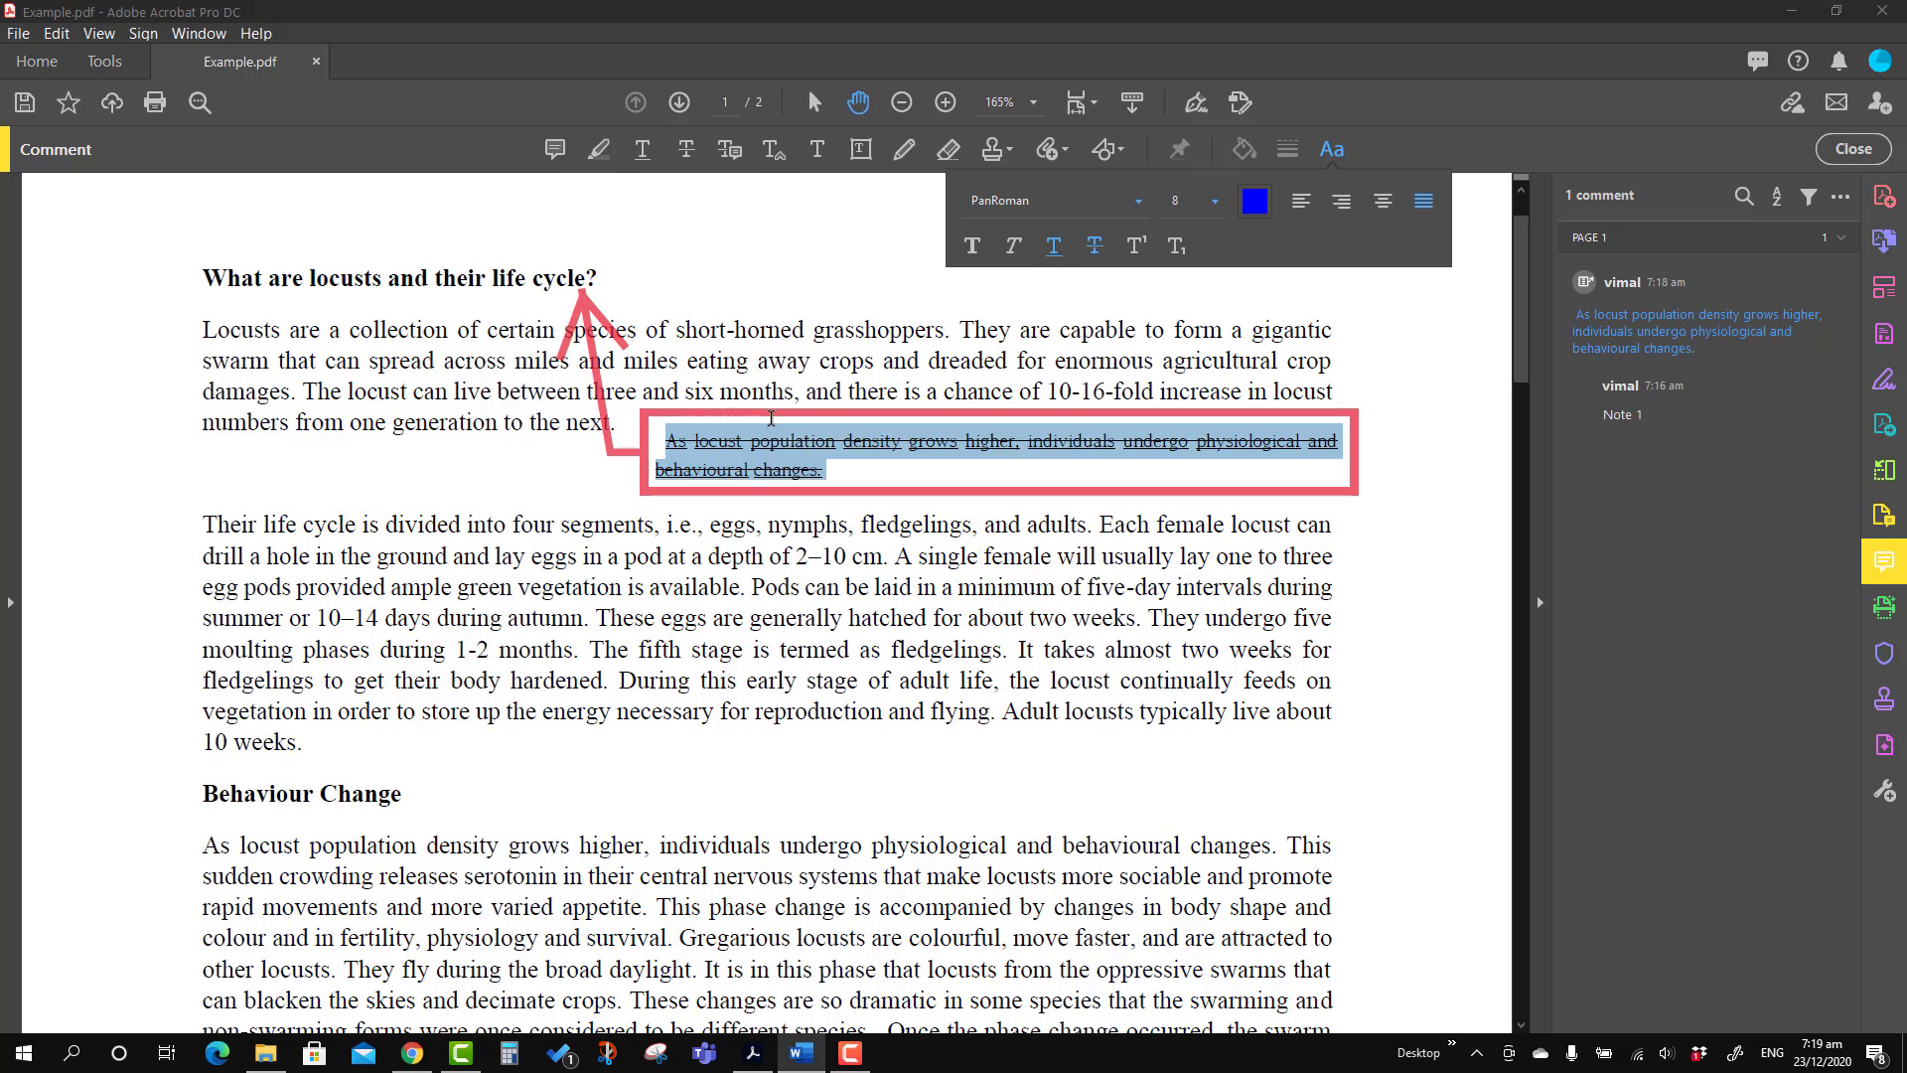
Finish editing the callout text, open the callout's properties and move the dialog clear of the callout
click(993, 563)
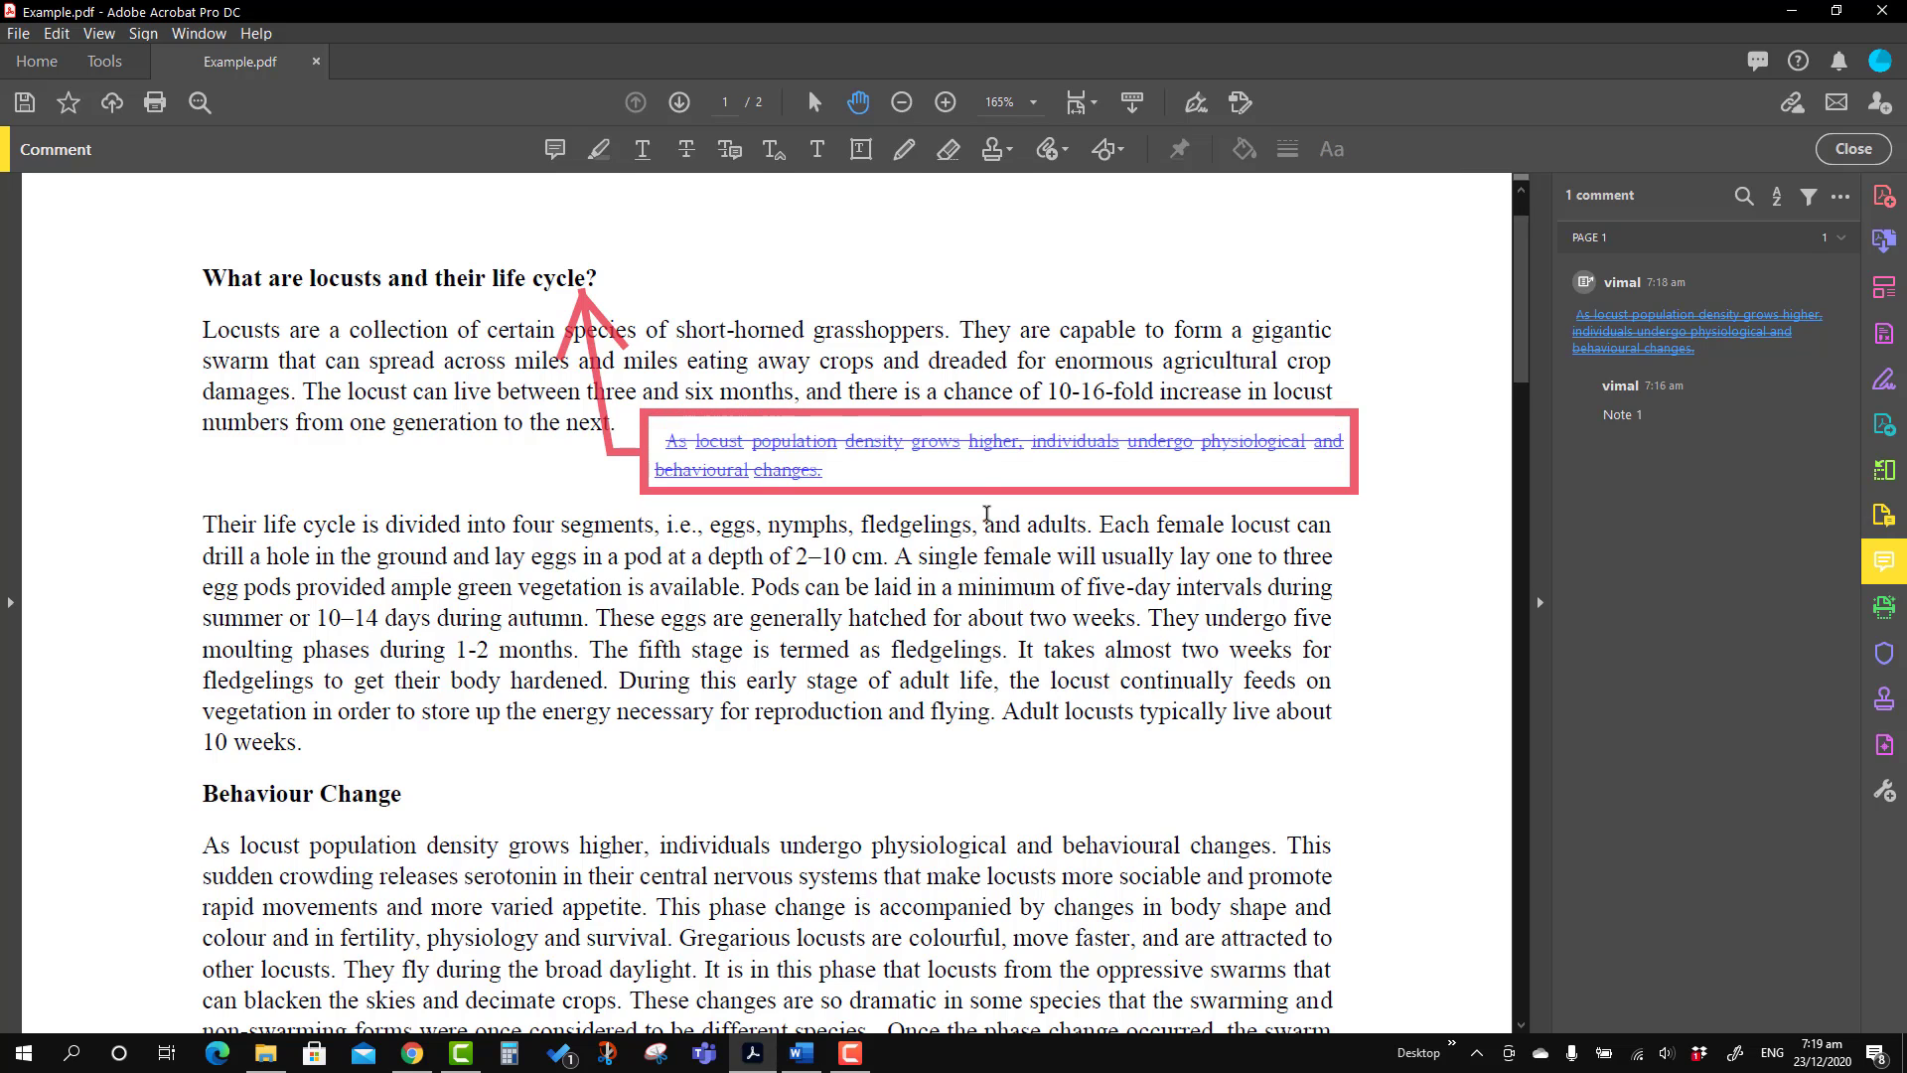
click(982, 493)
right_click(981, 490)
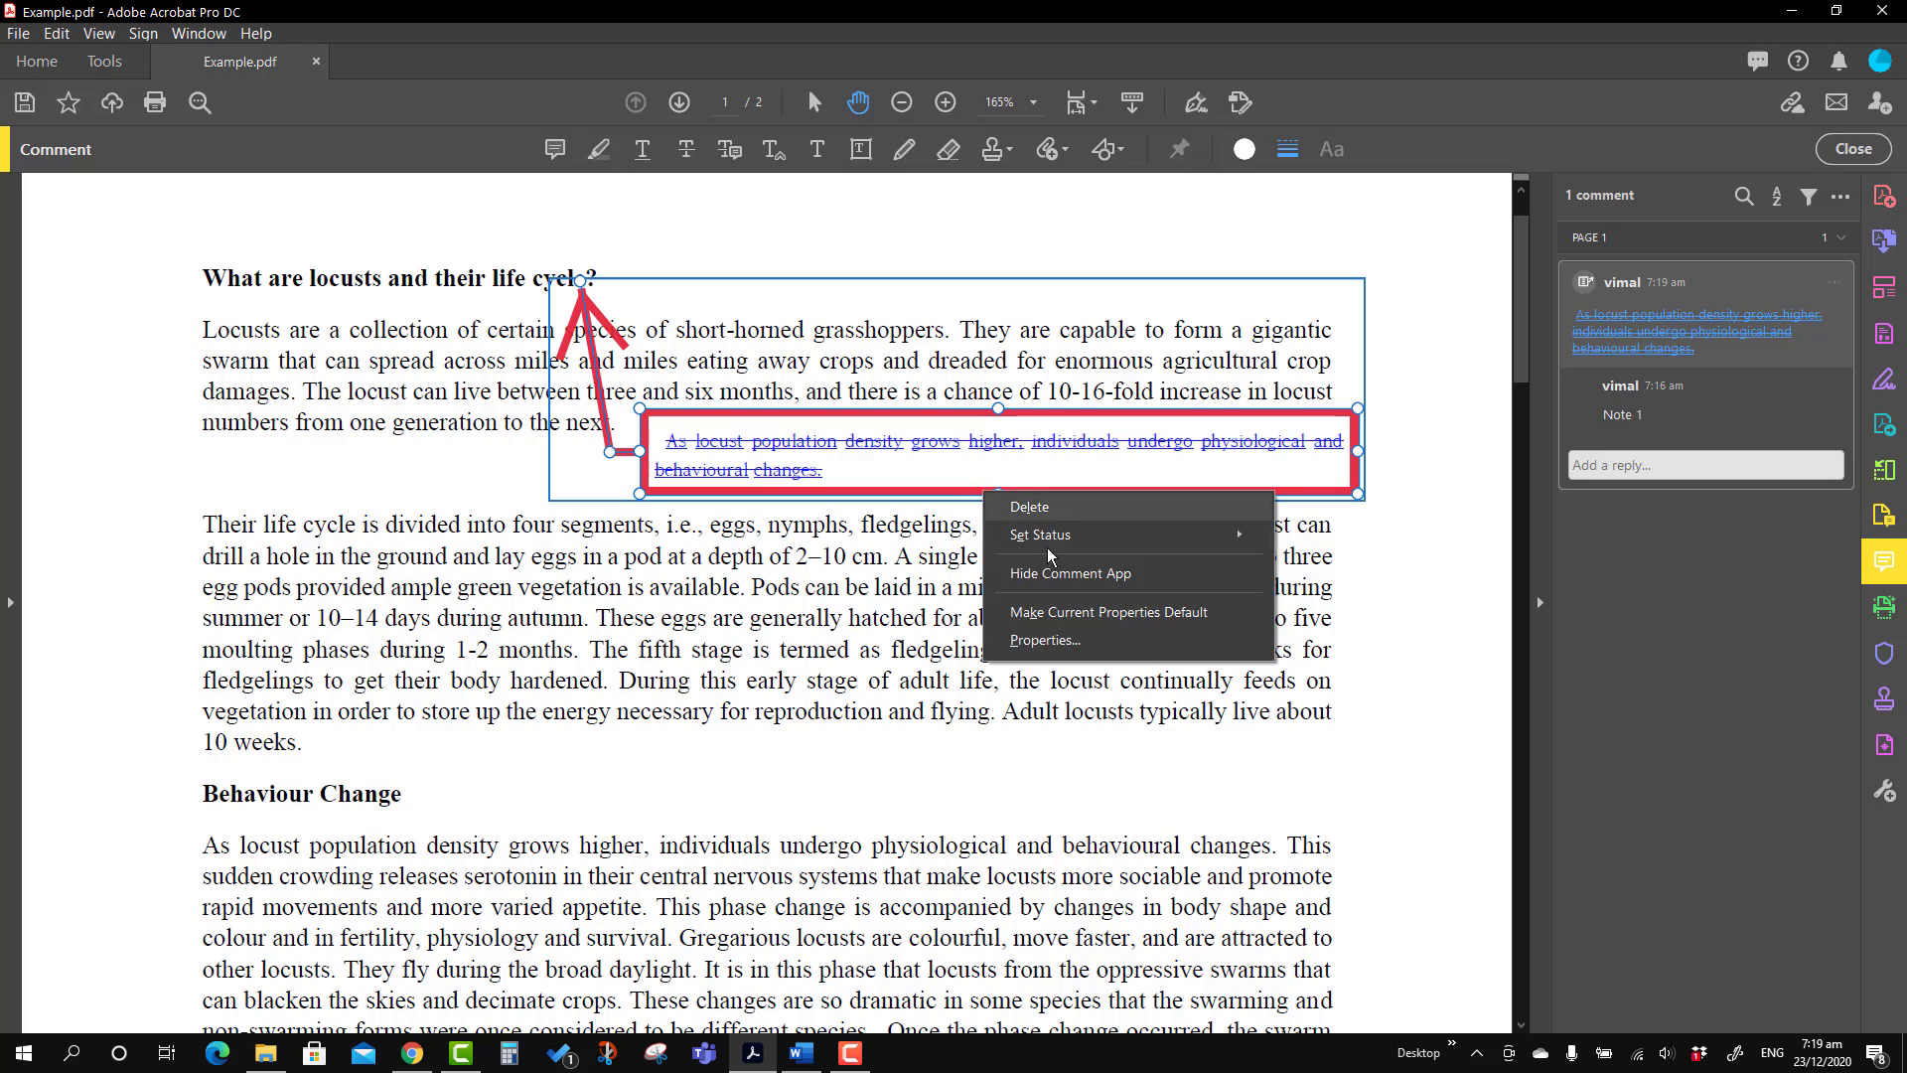
click(1043, 641)
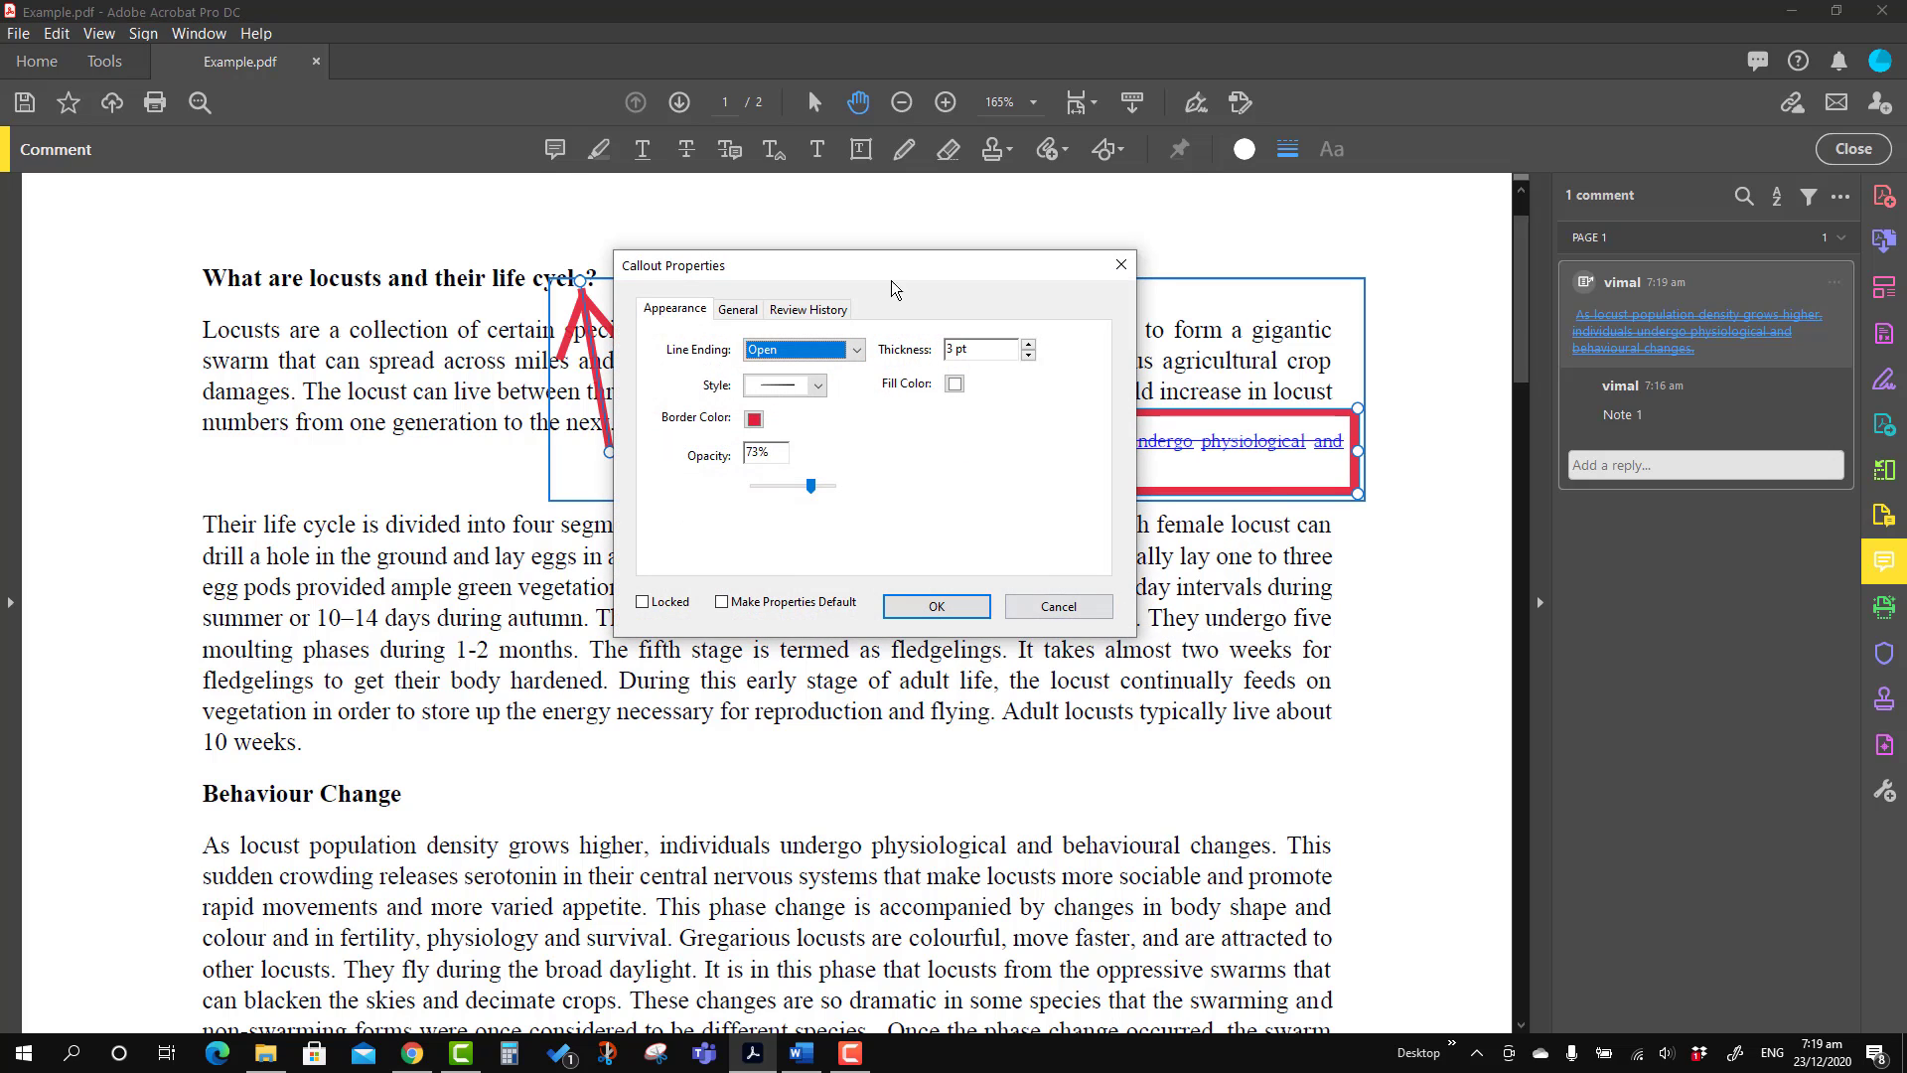
drag(873, 262, 874, 541)
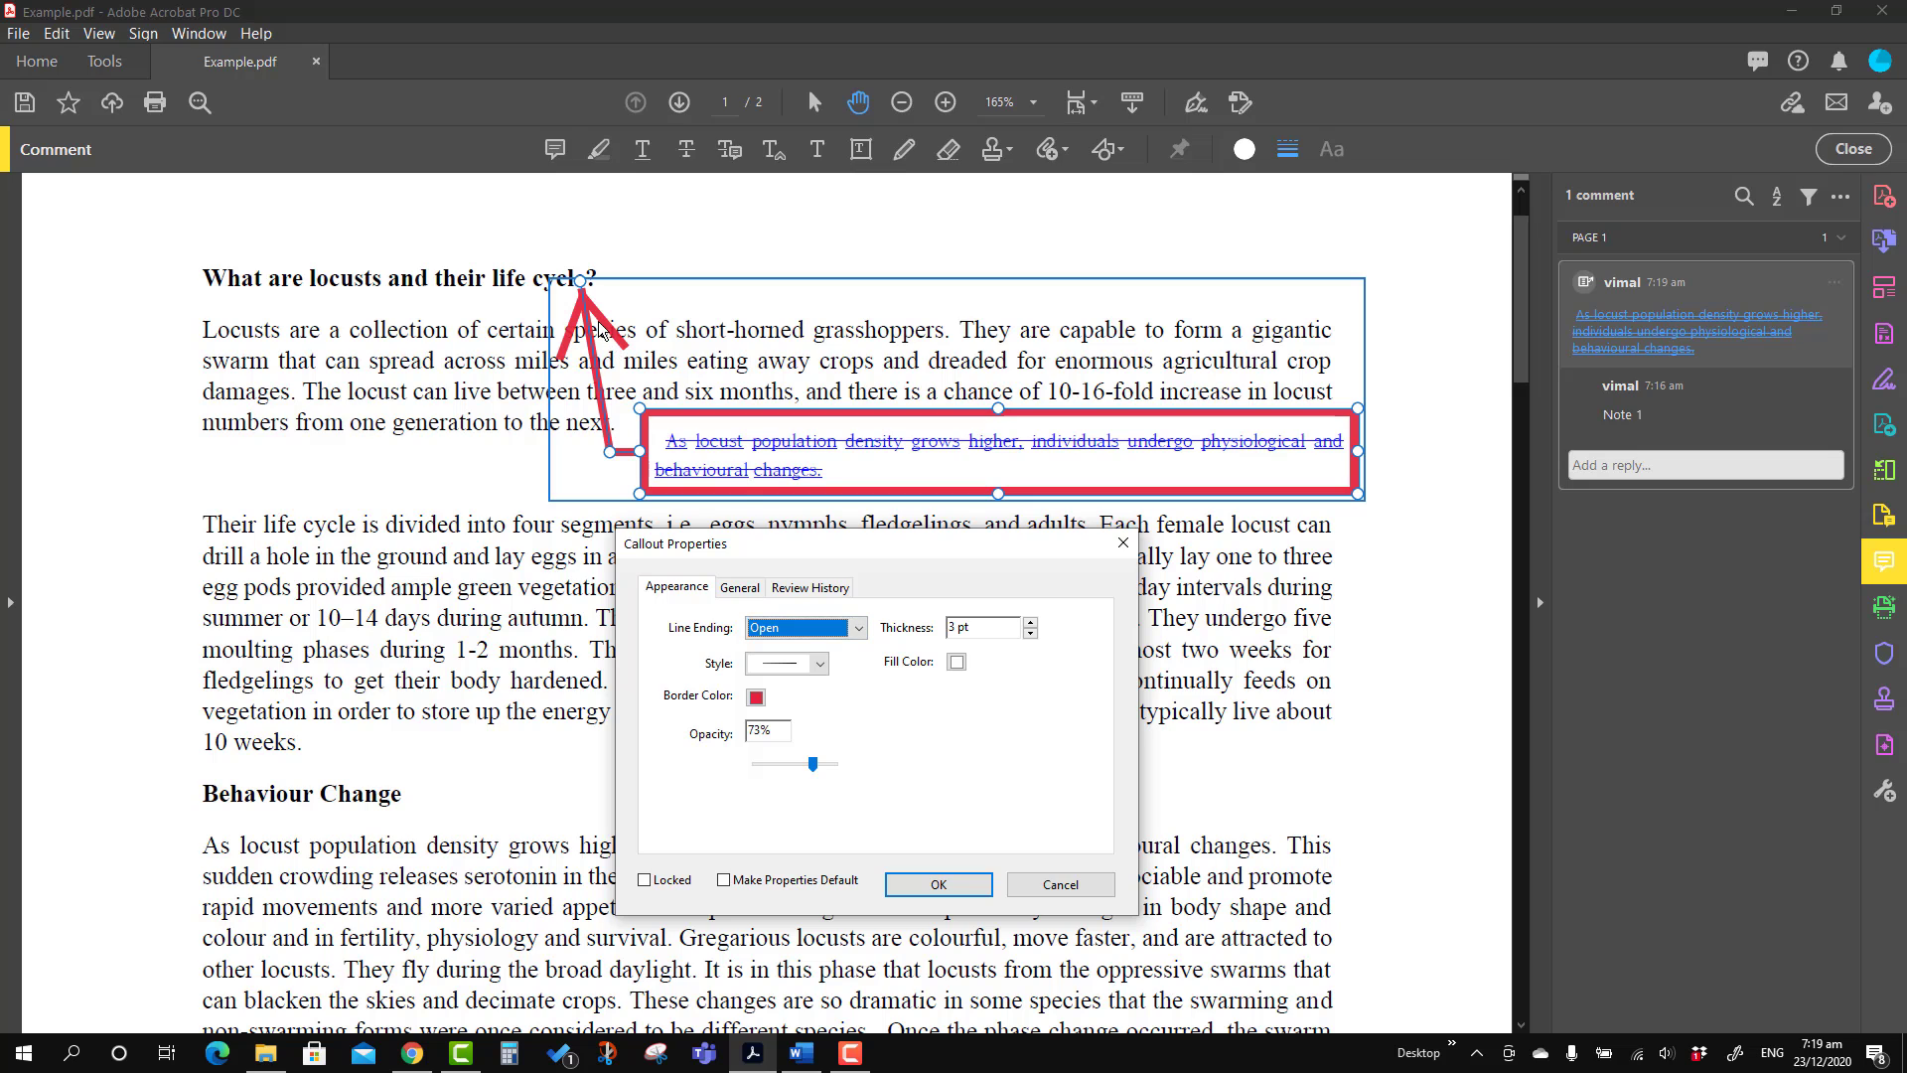
Try the Closed and Square line endings on the callout's leader, and set it back to Open
click(857, 629)
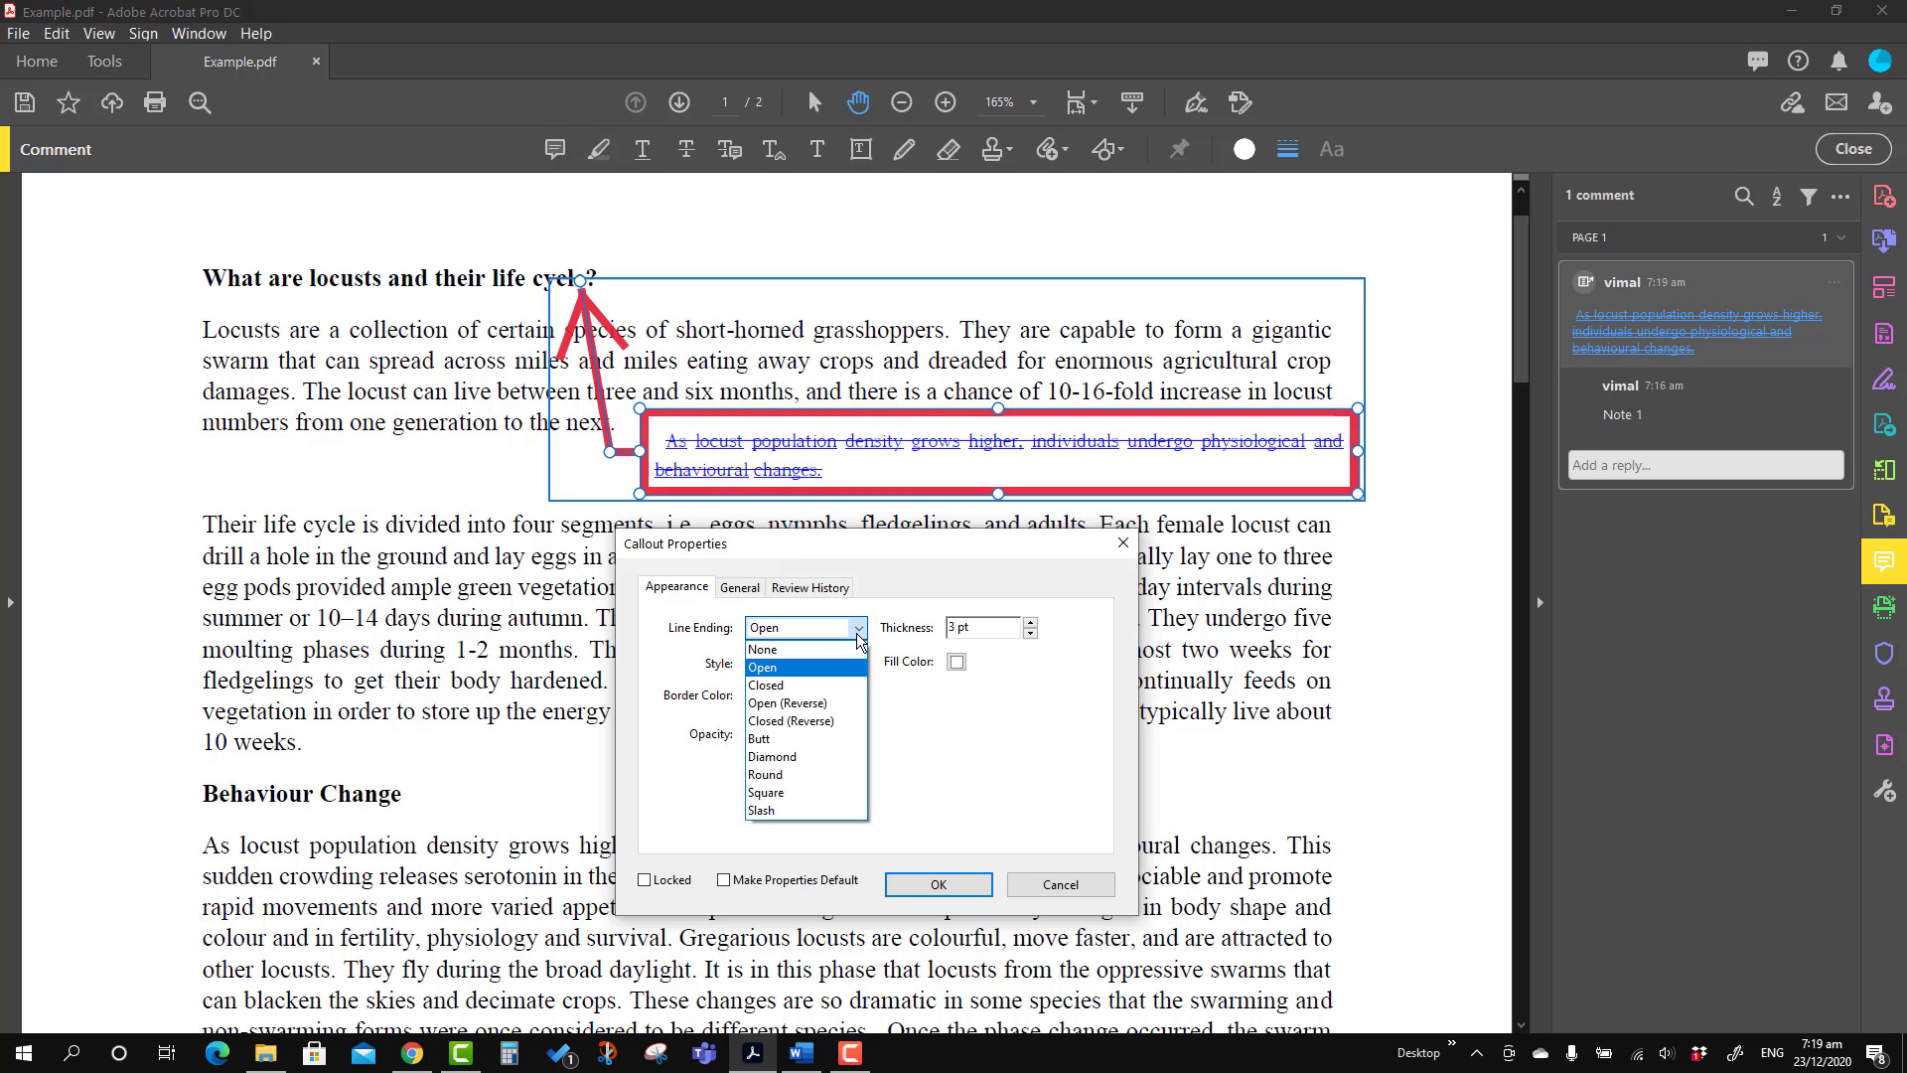
click(831, 684)
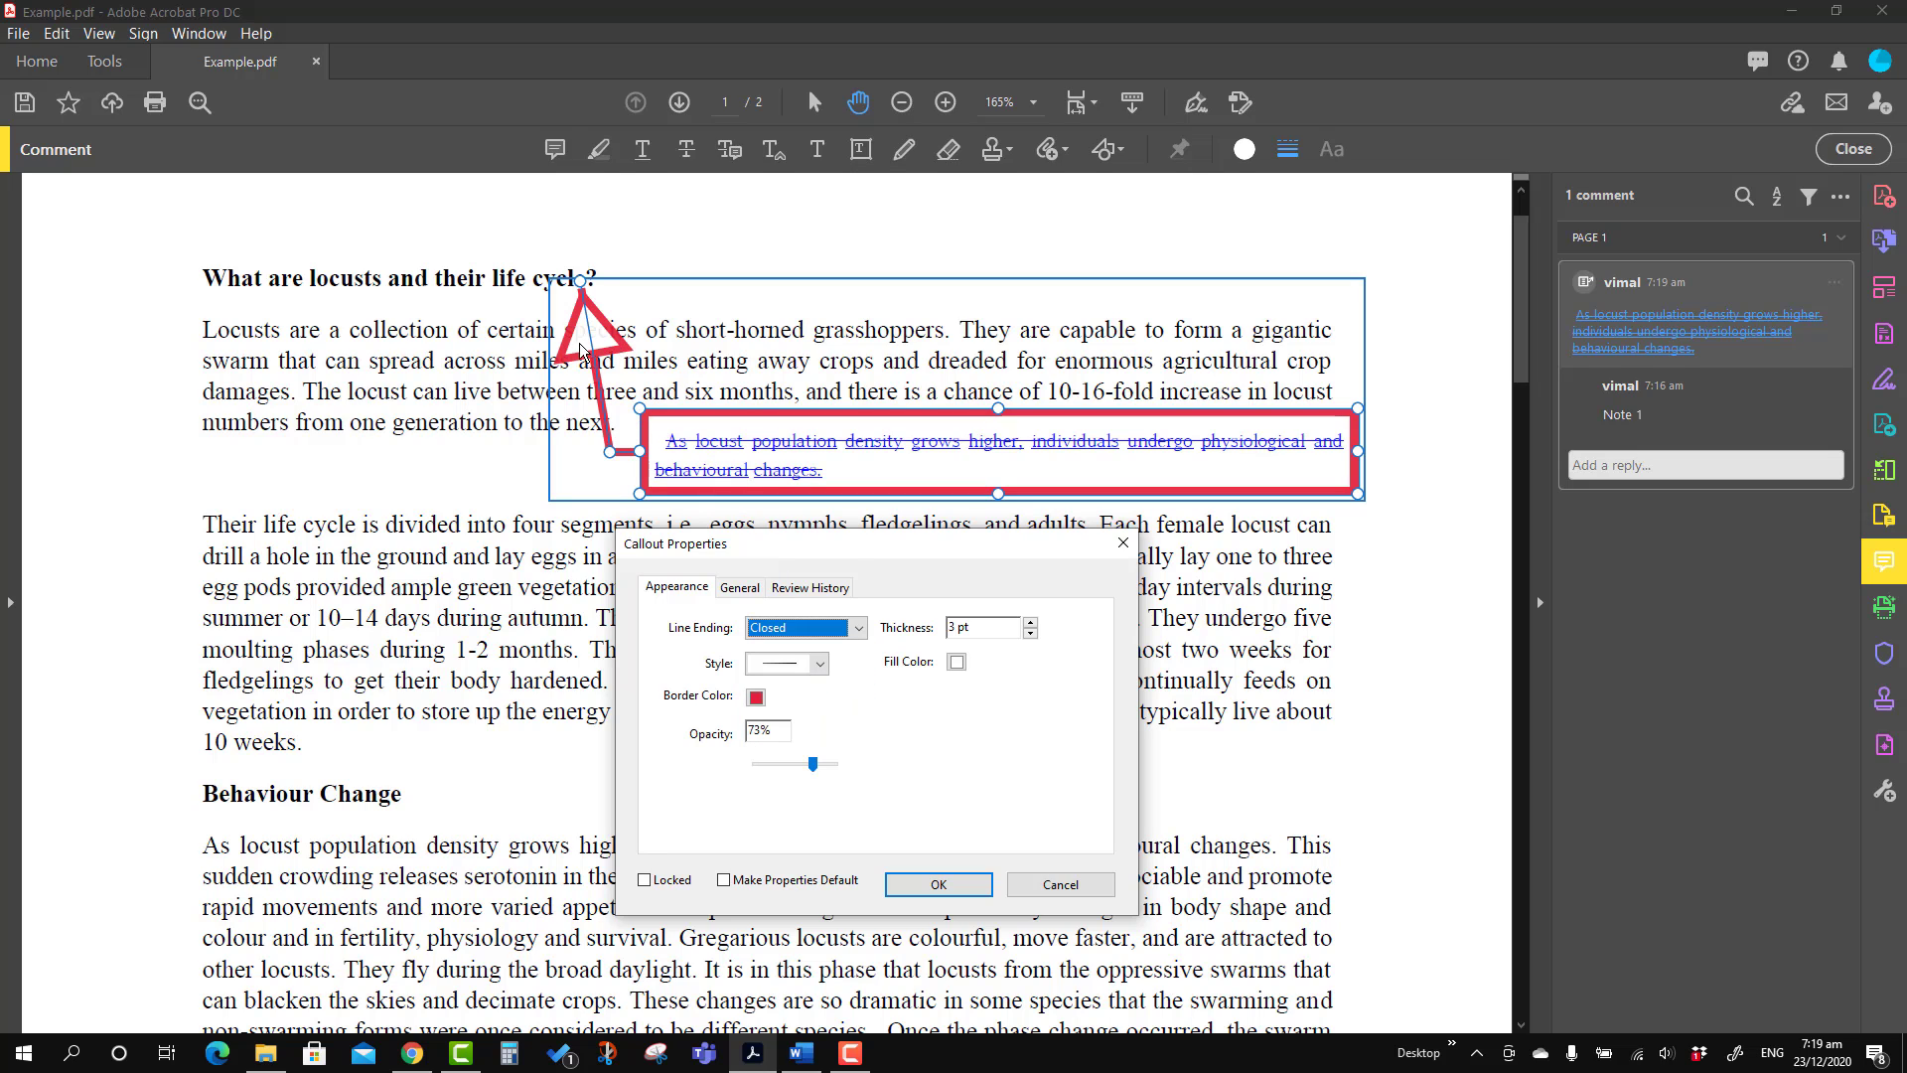
click(854, 630)
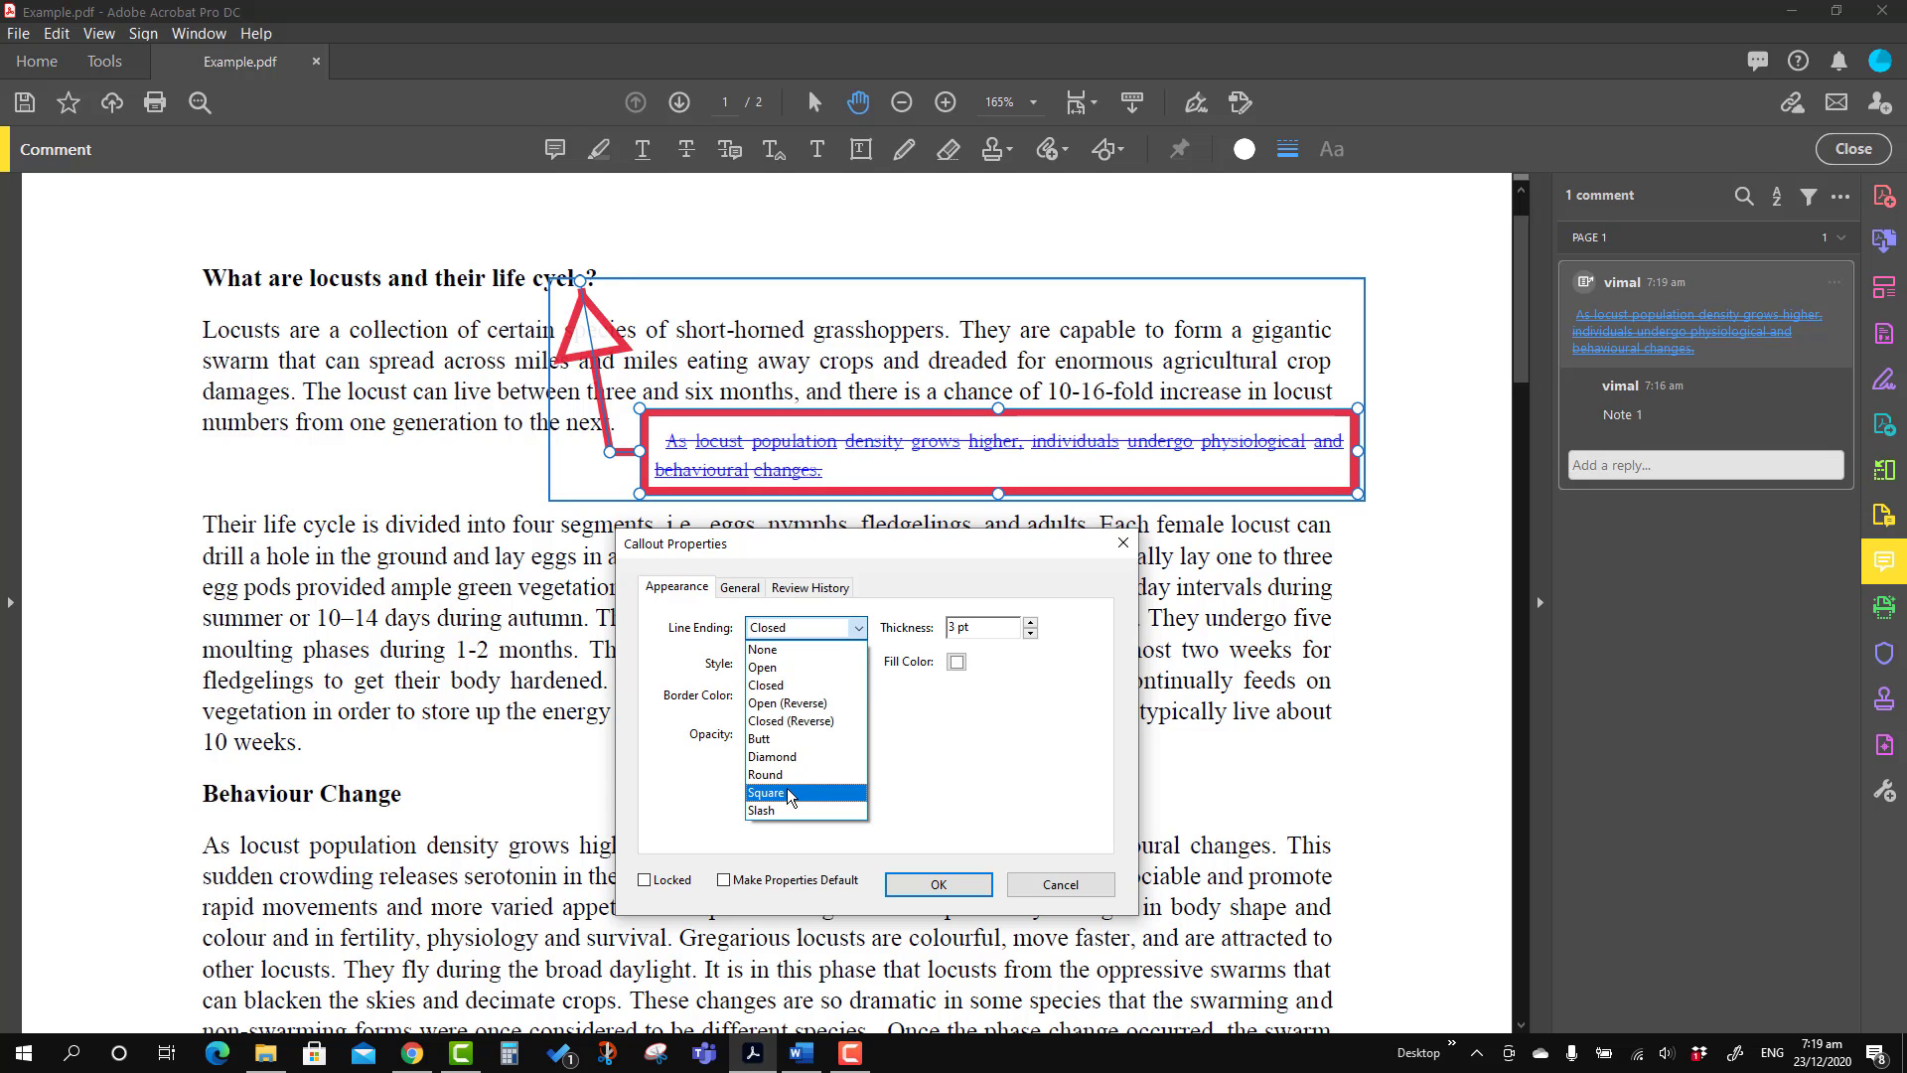
click(791, 791)
click(855, 628)
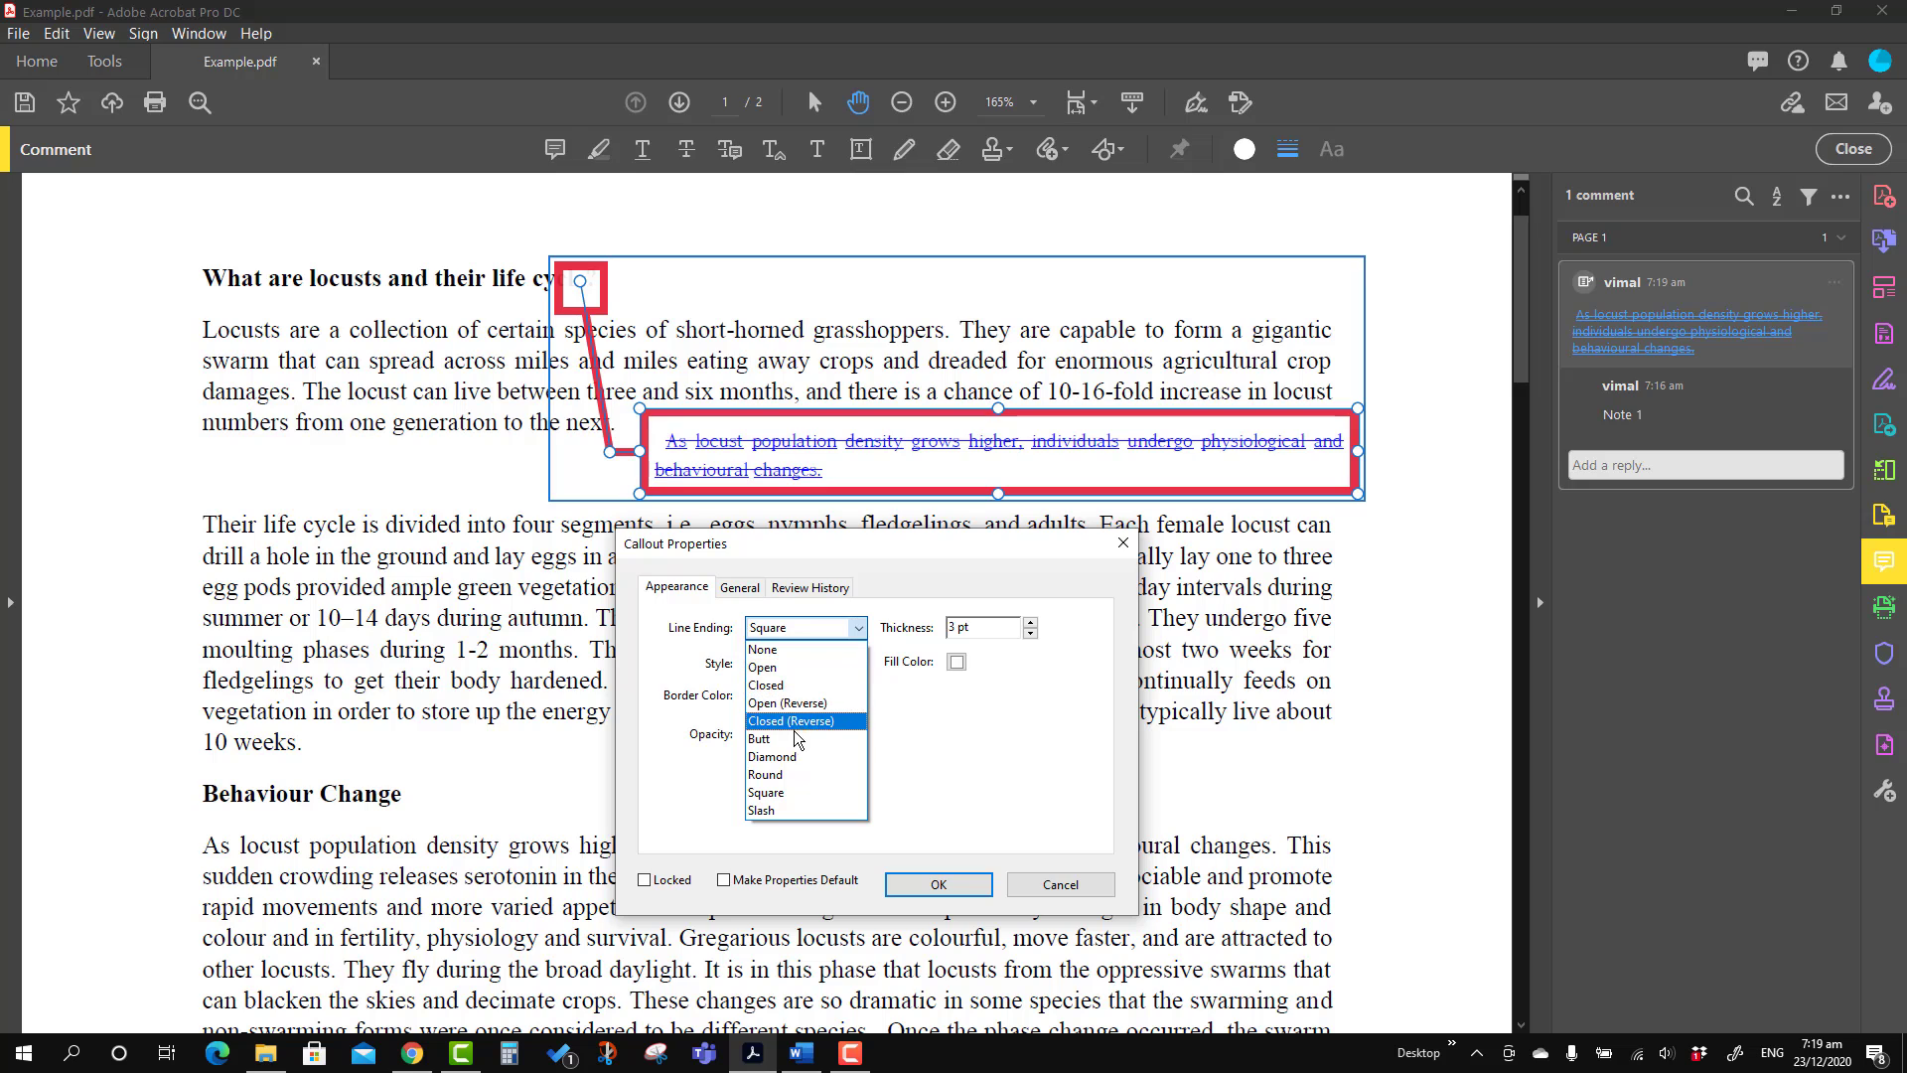
click(772, 666)
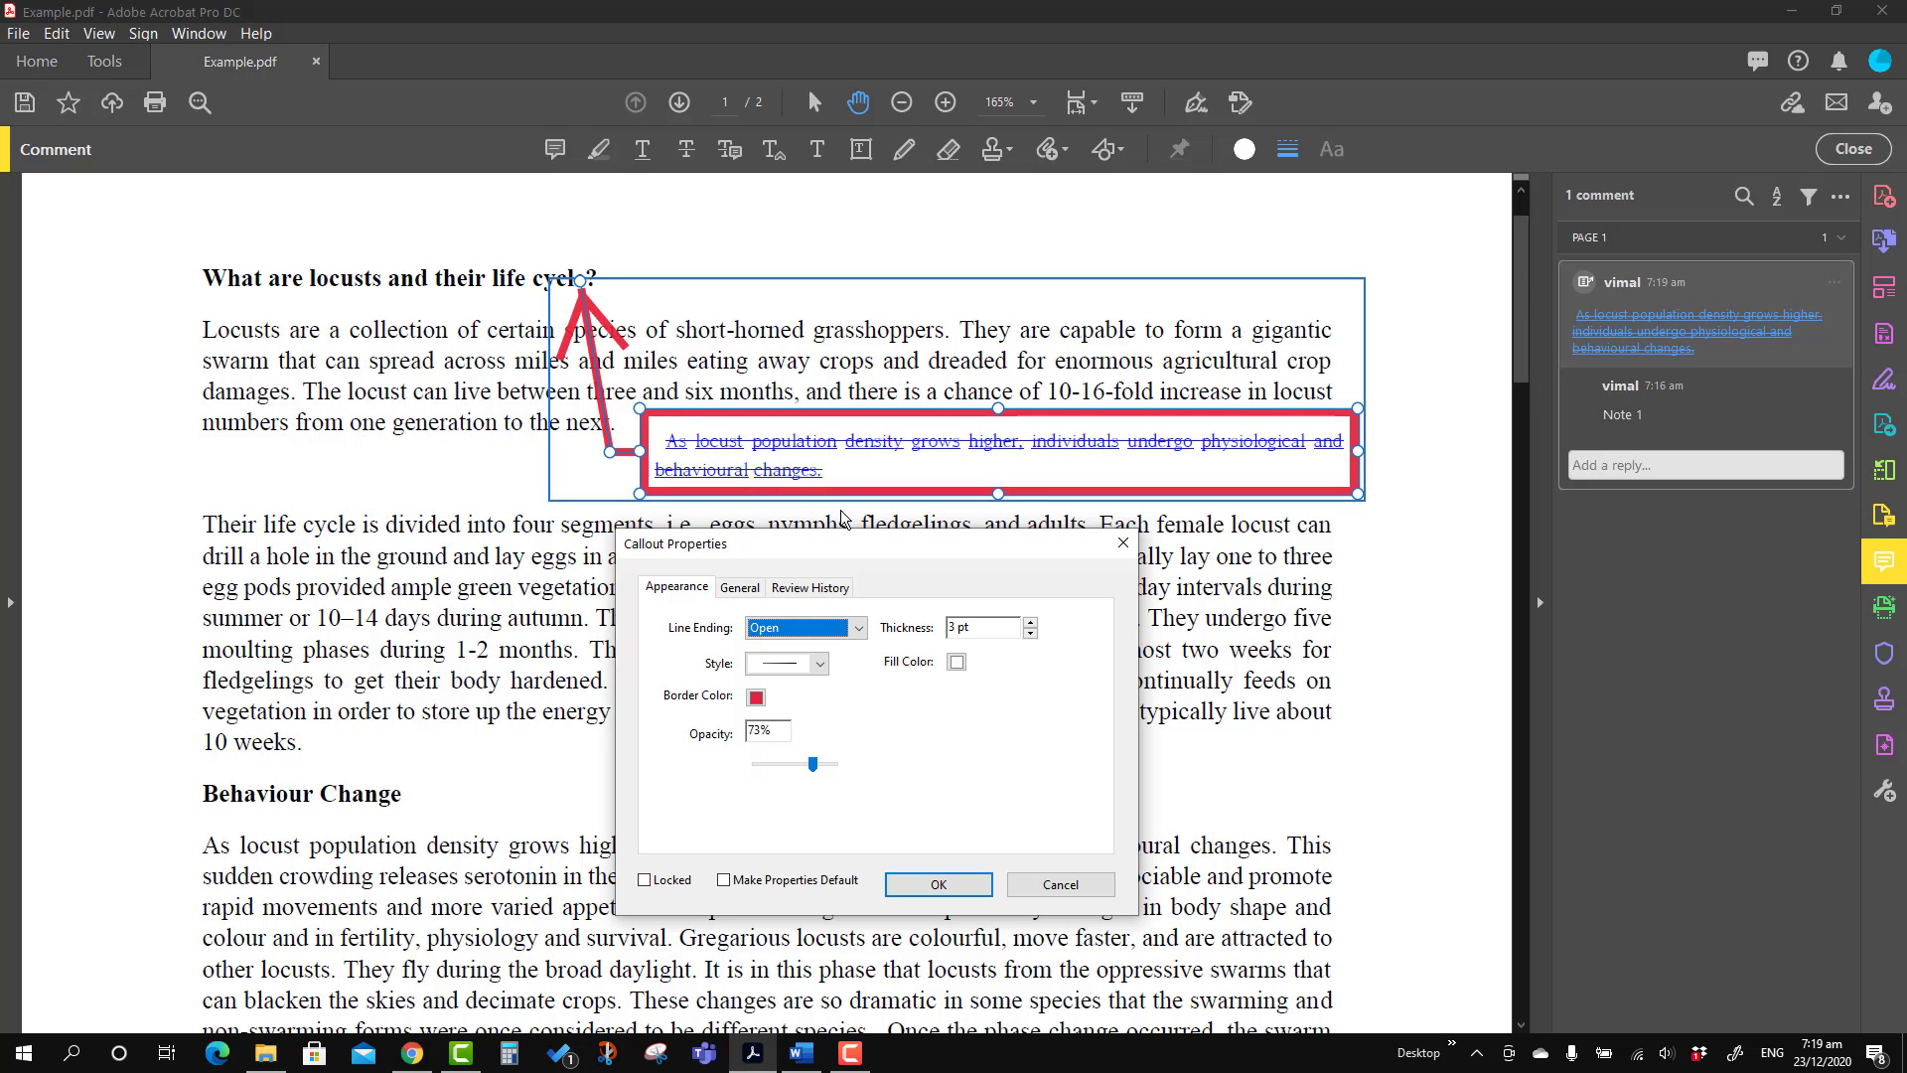
Set the callout's line thickness to 1 pt and its border style to cloudy after trying a dashed one
click(1031, 635)
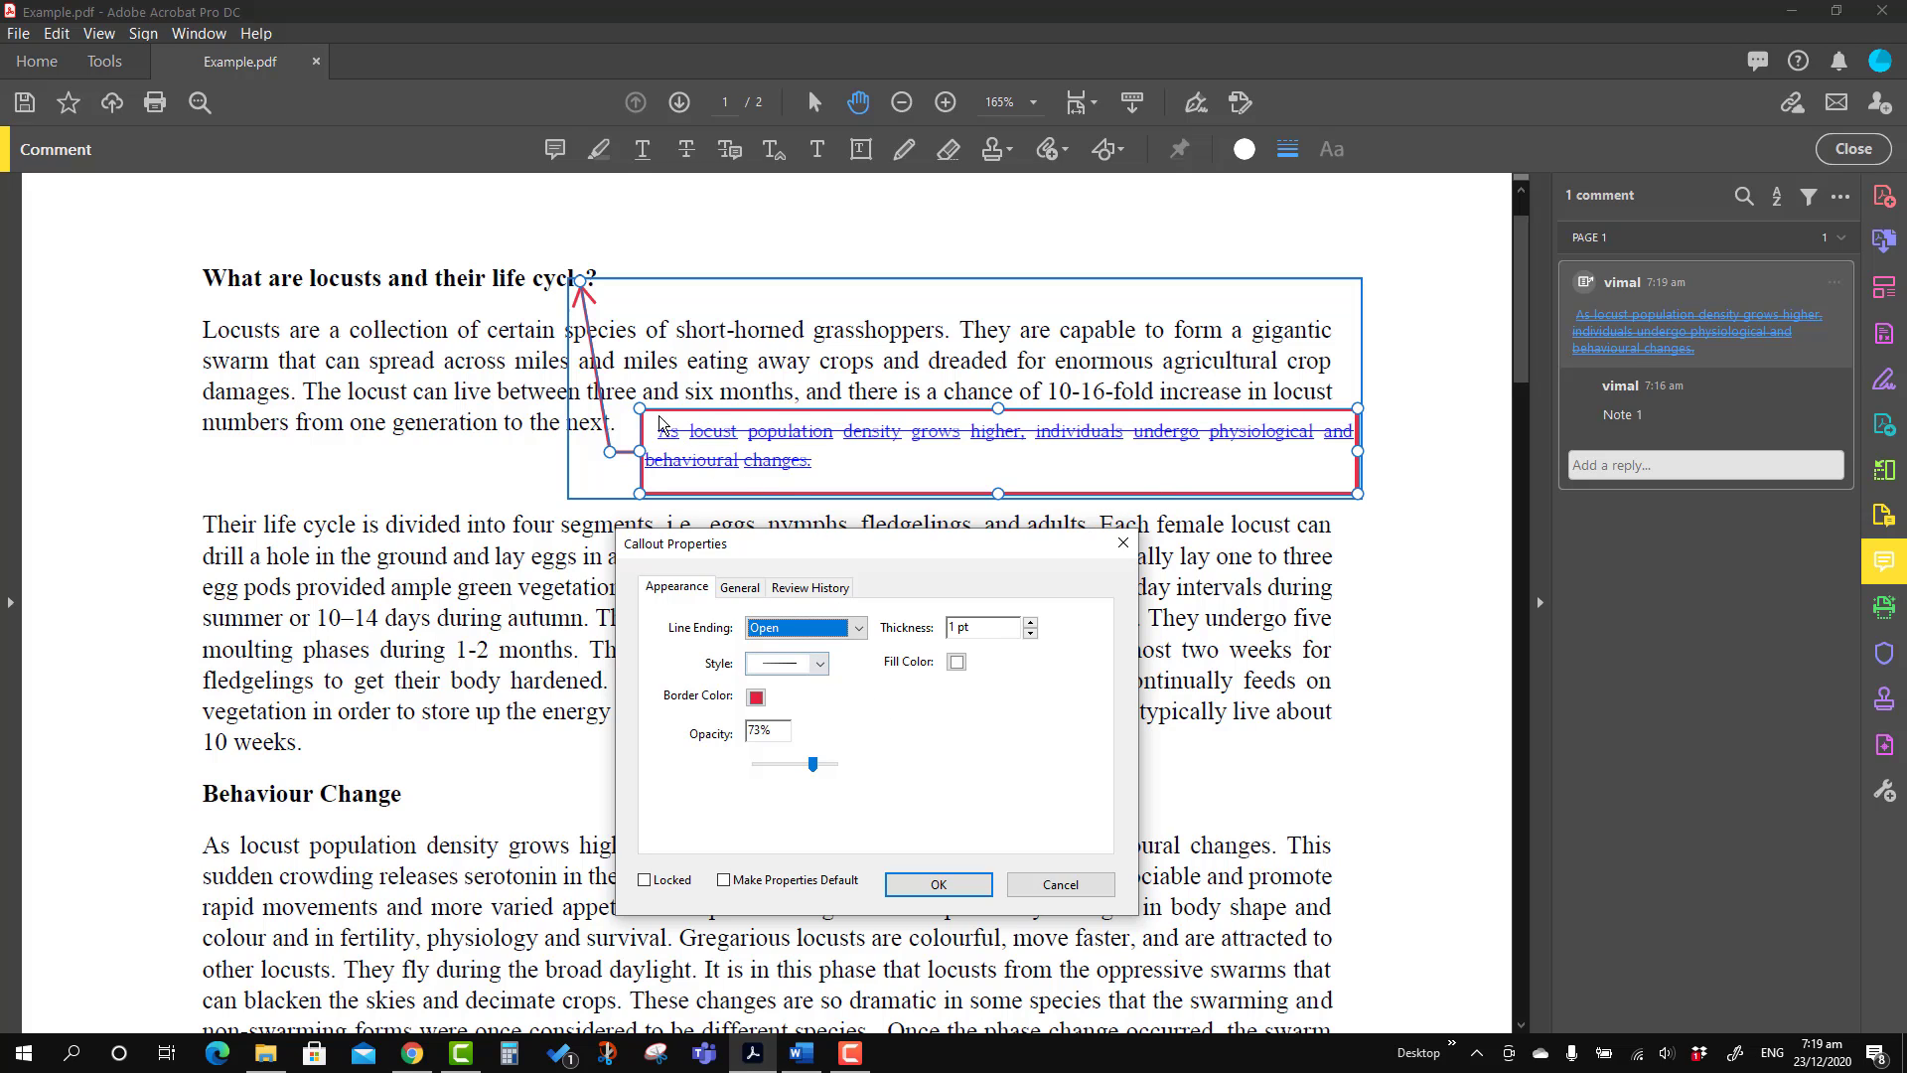
click(819, 664)
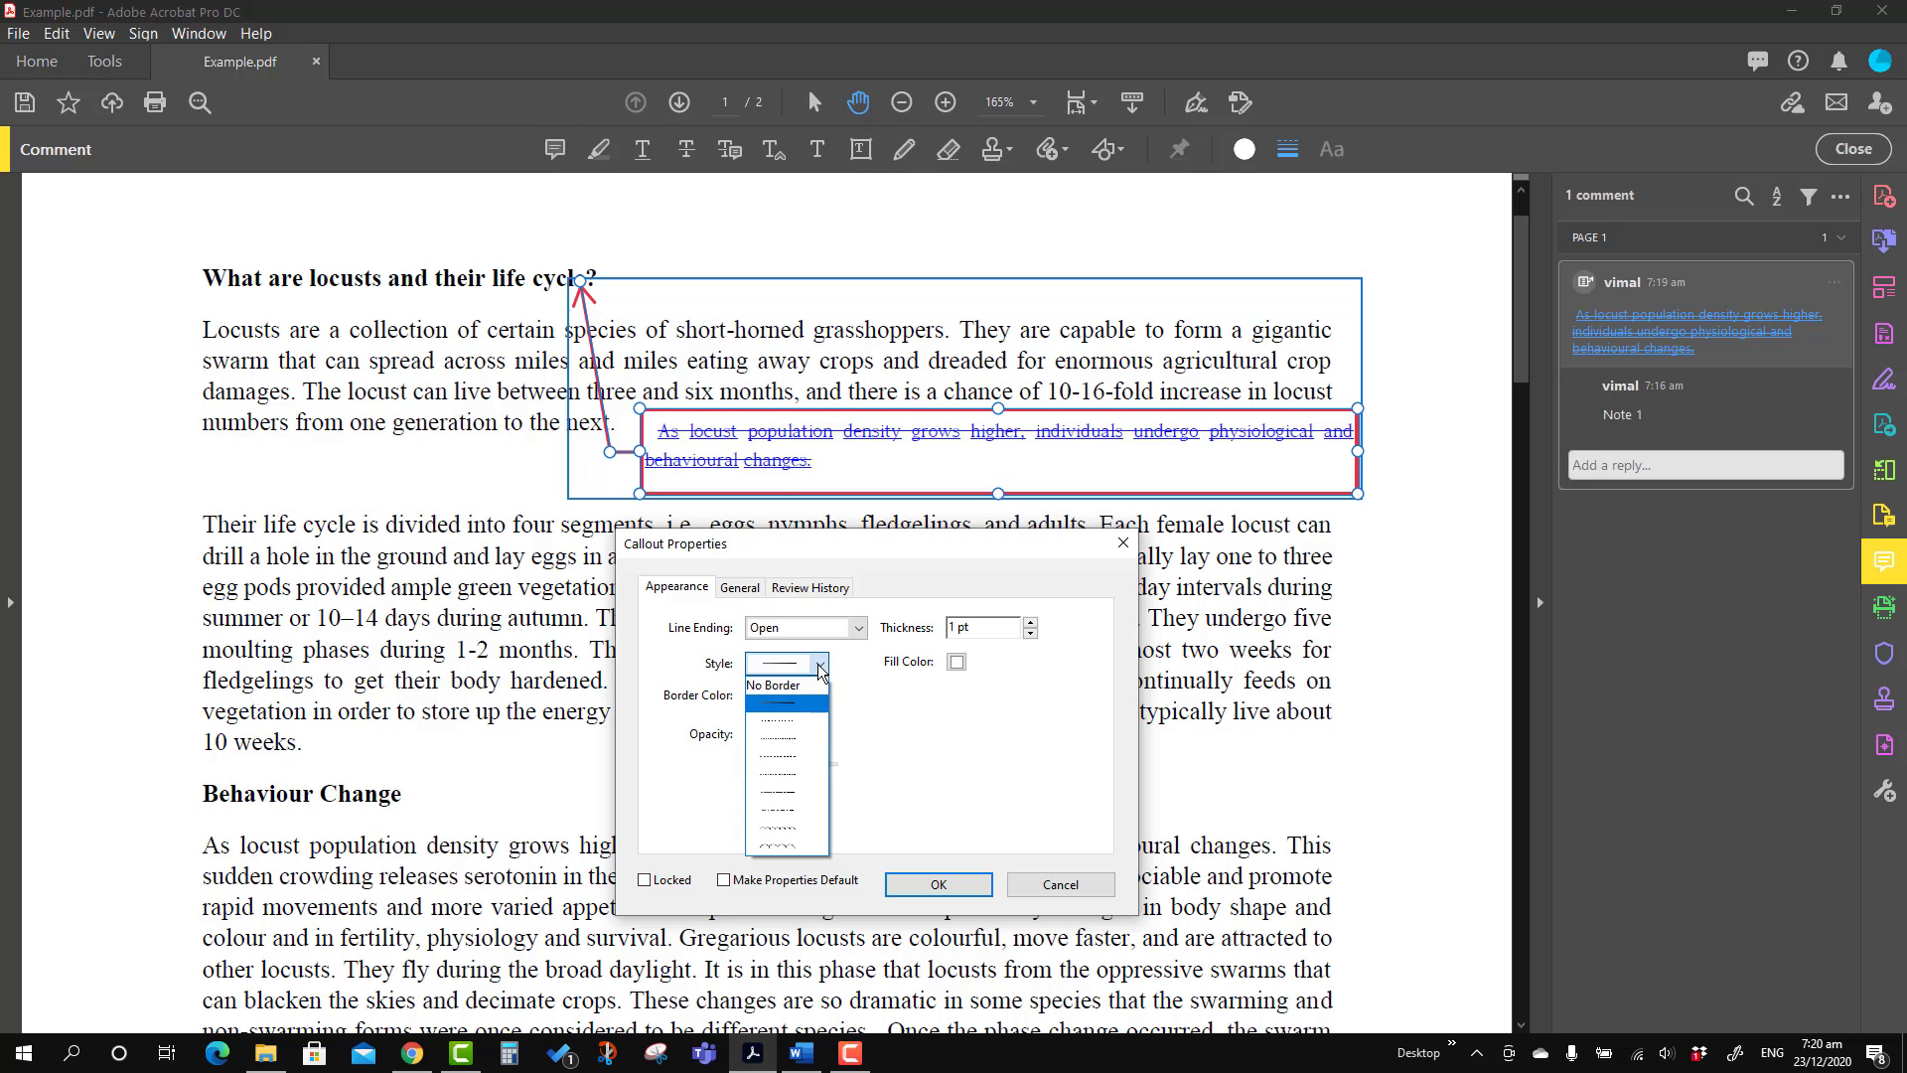
click(783, 721)
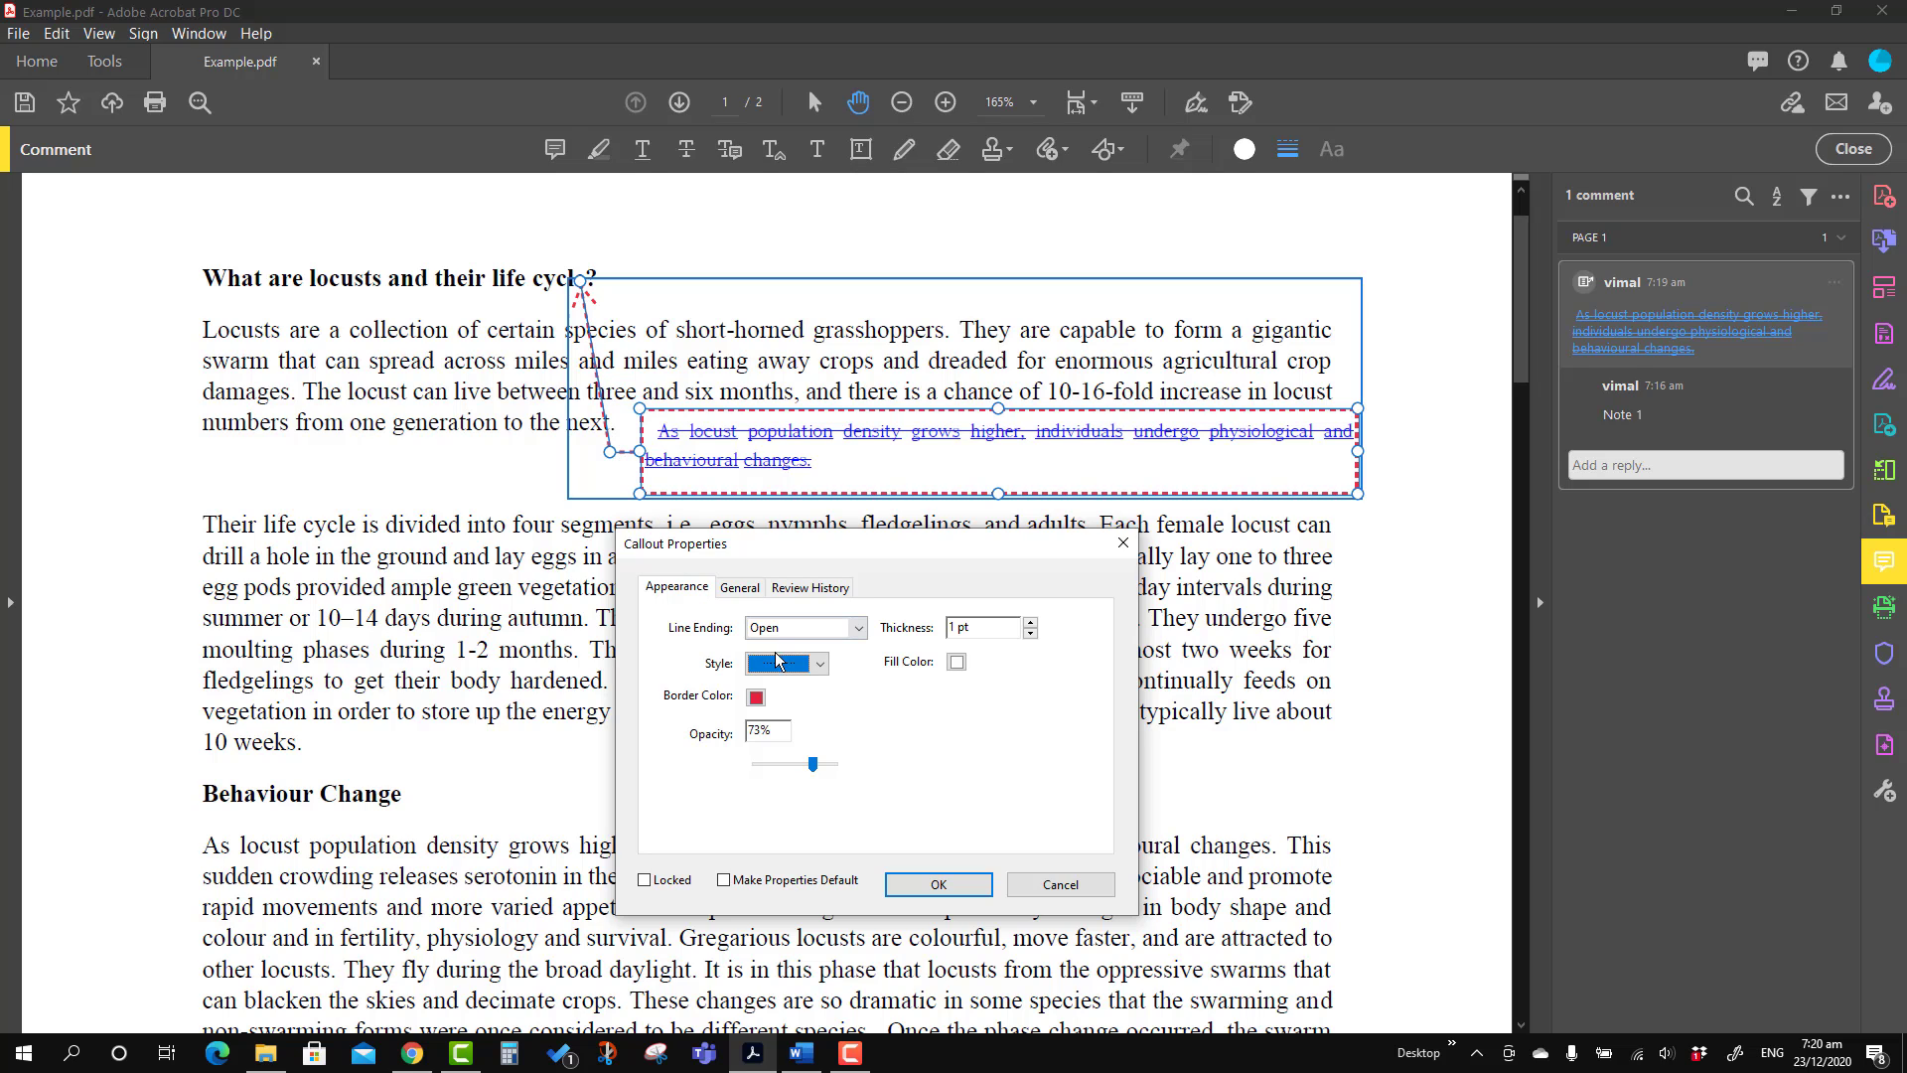
click(819, 664)
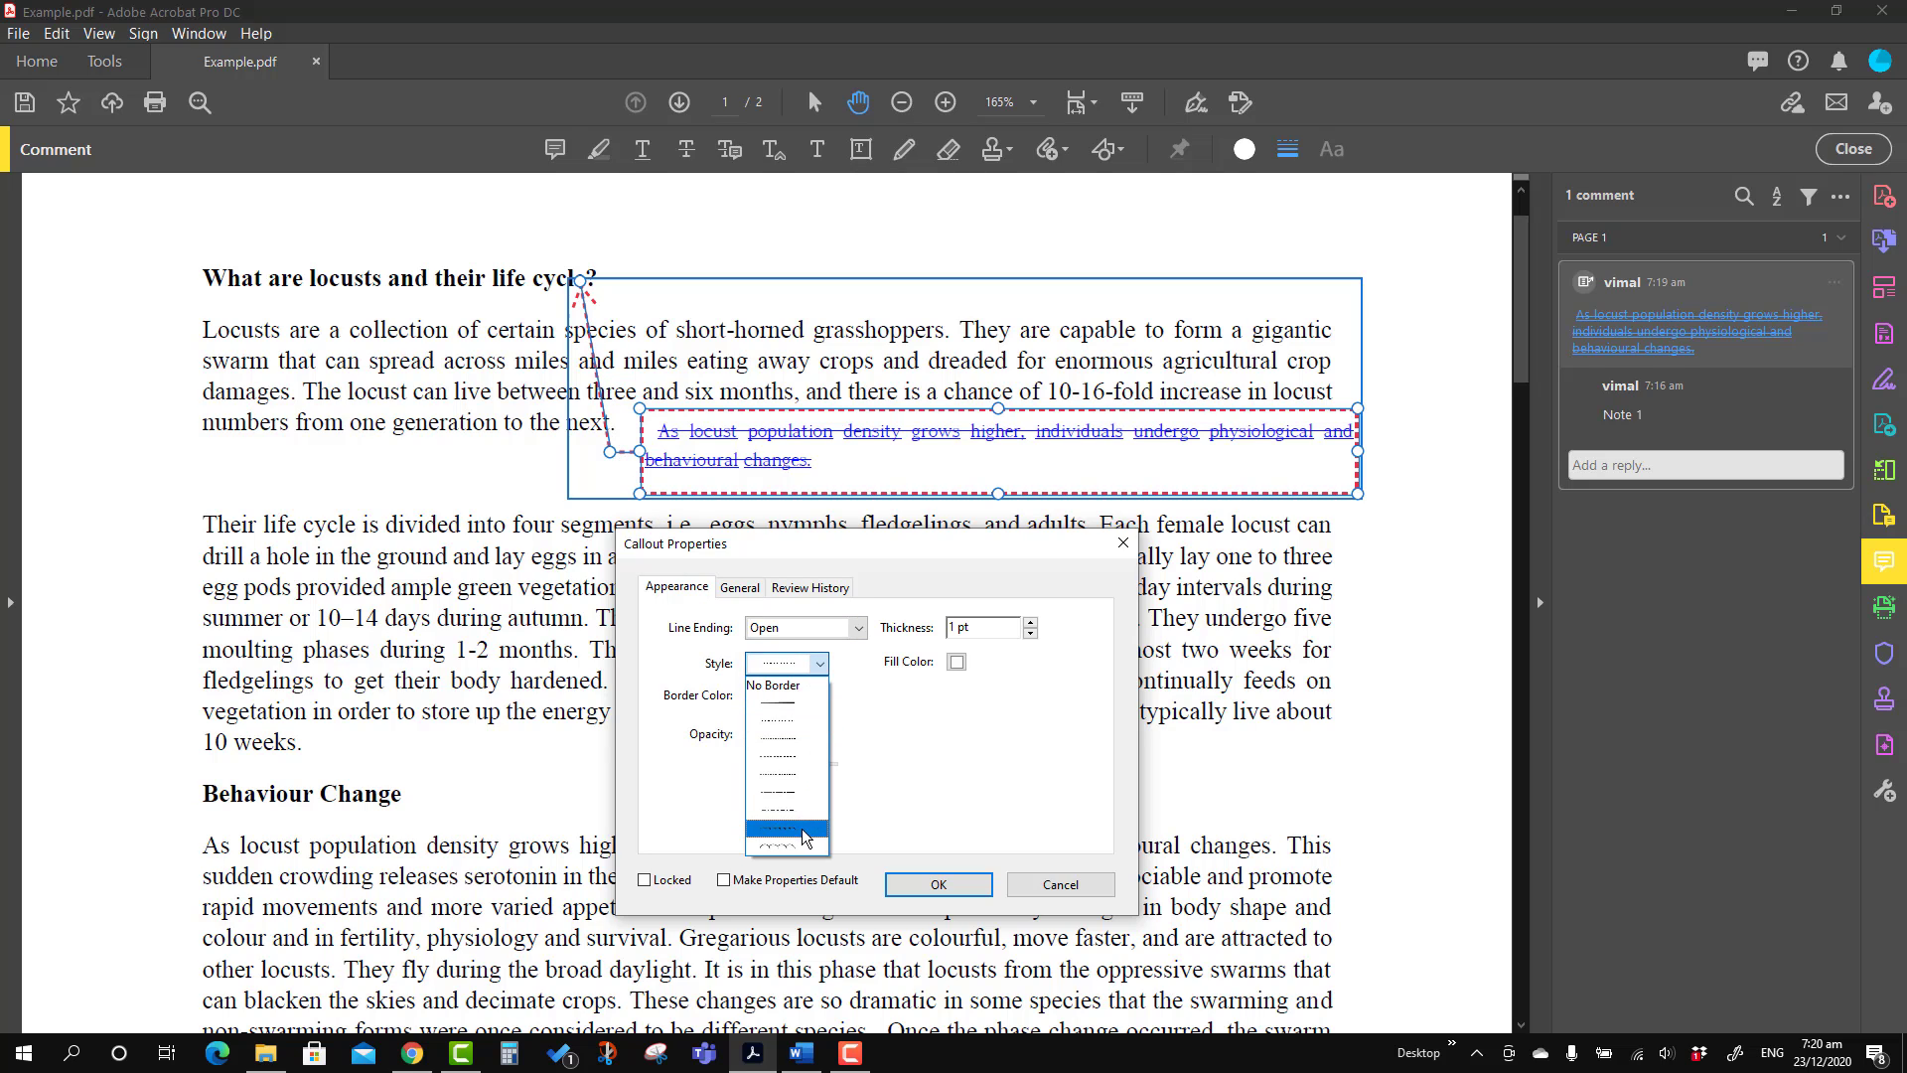
click(795, 845)
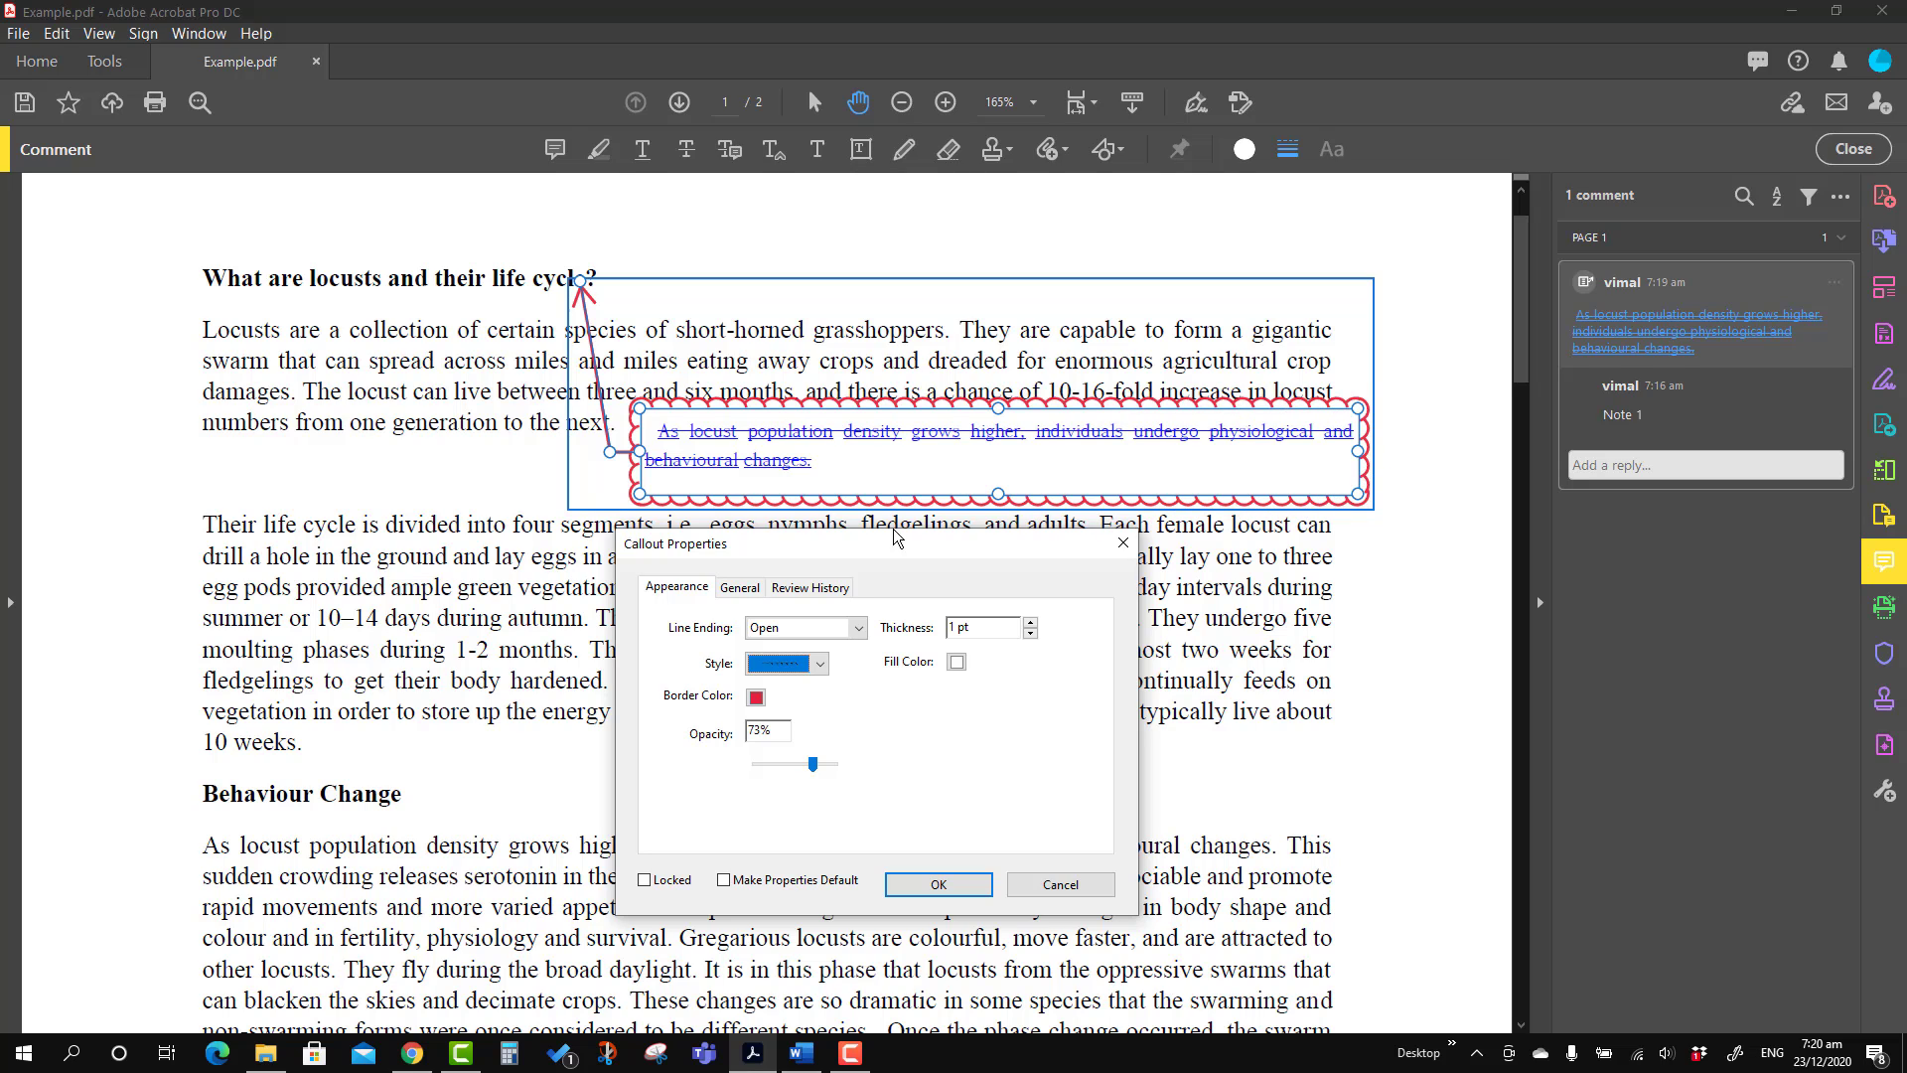
Set the callout's fill to No Color after trying an olive fill
click(957, 662)
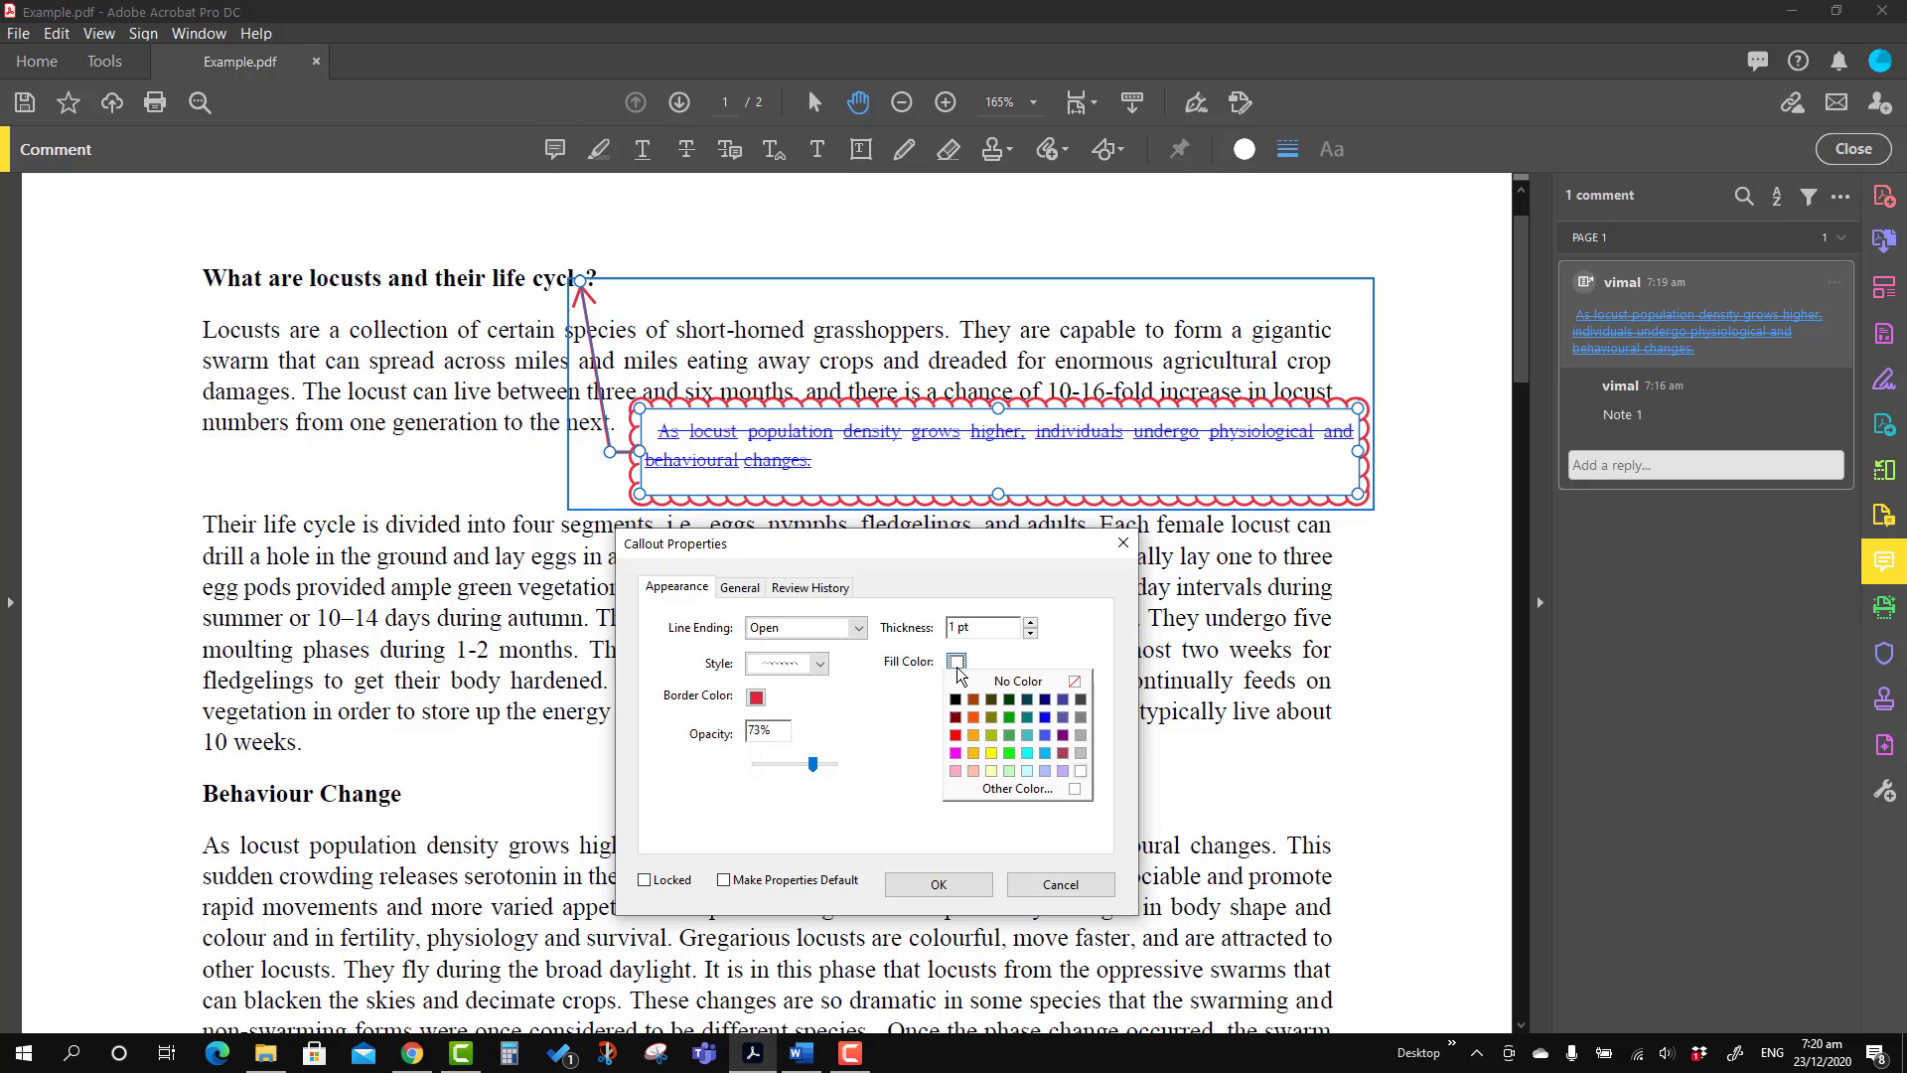
click(990, 716)
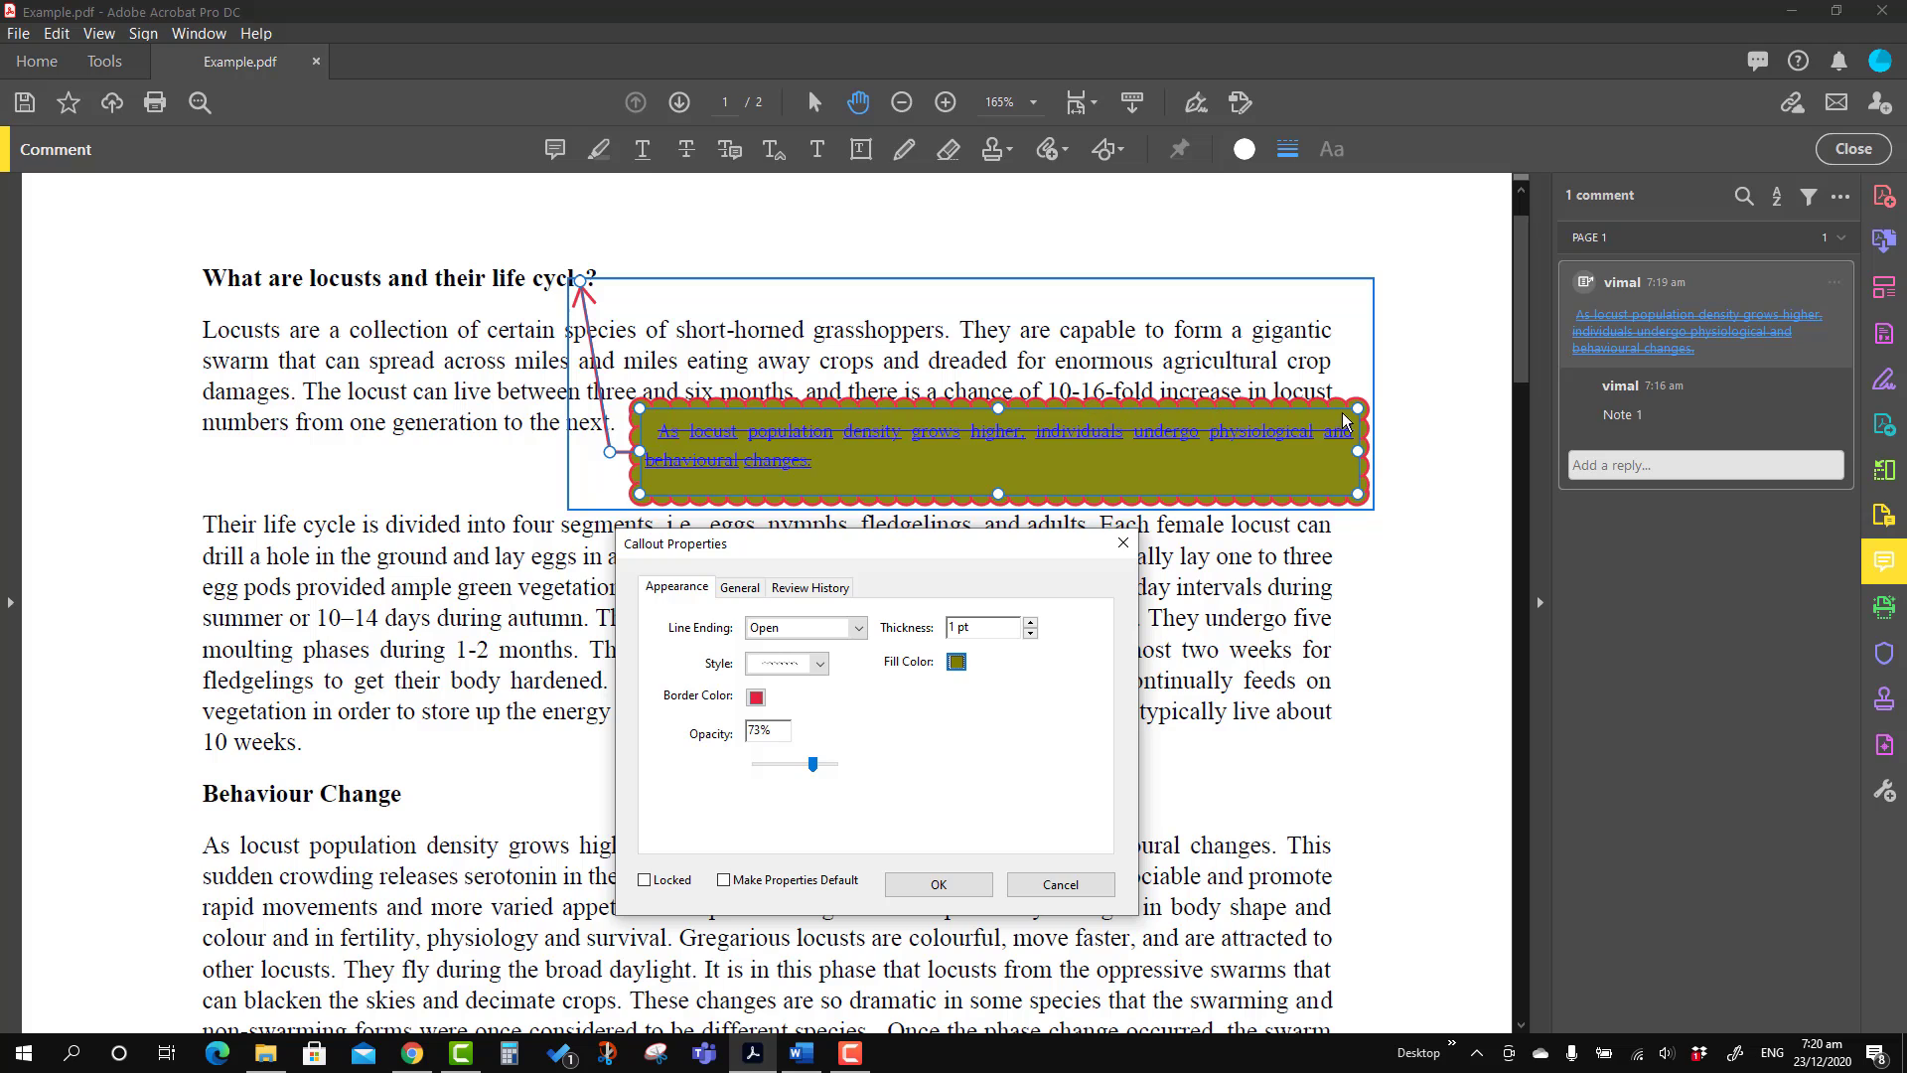
click(956, 663)
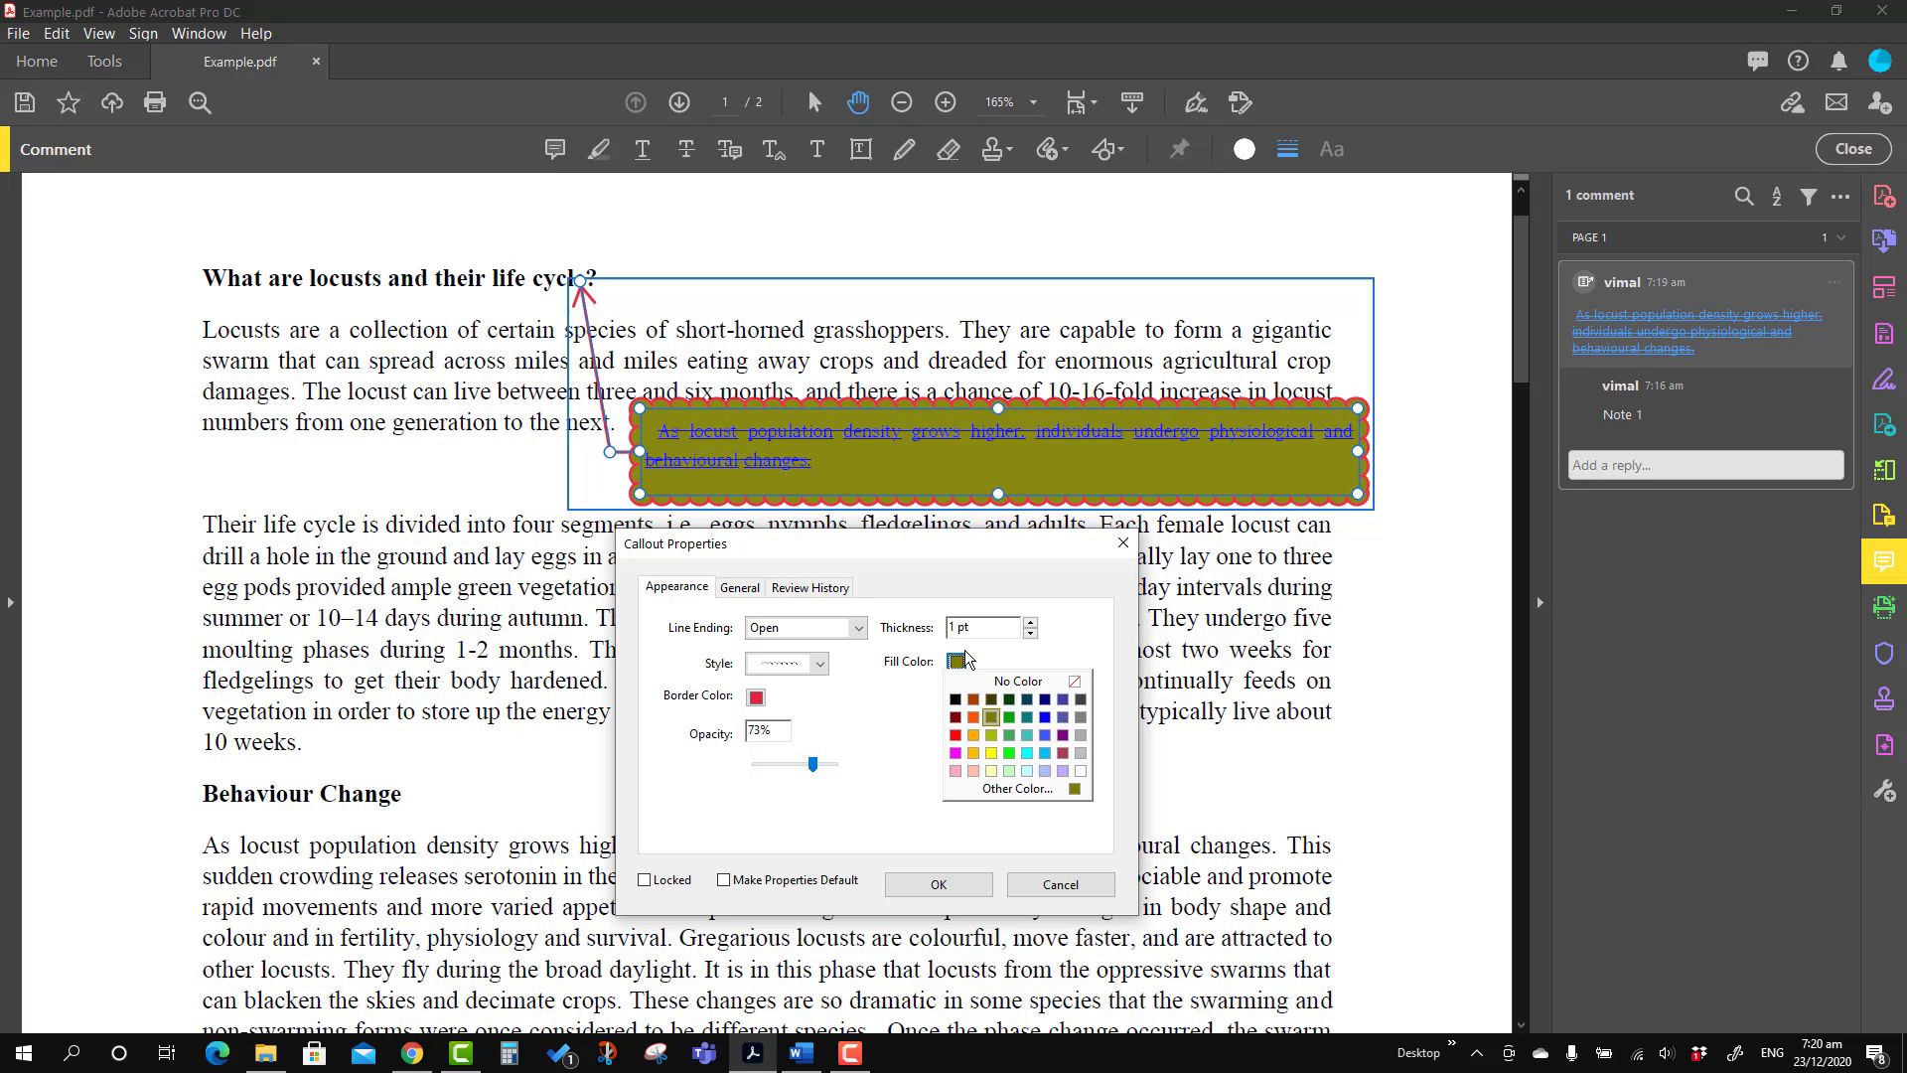
click(1075, 682)
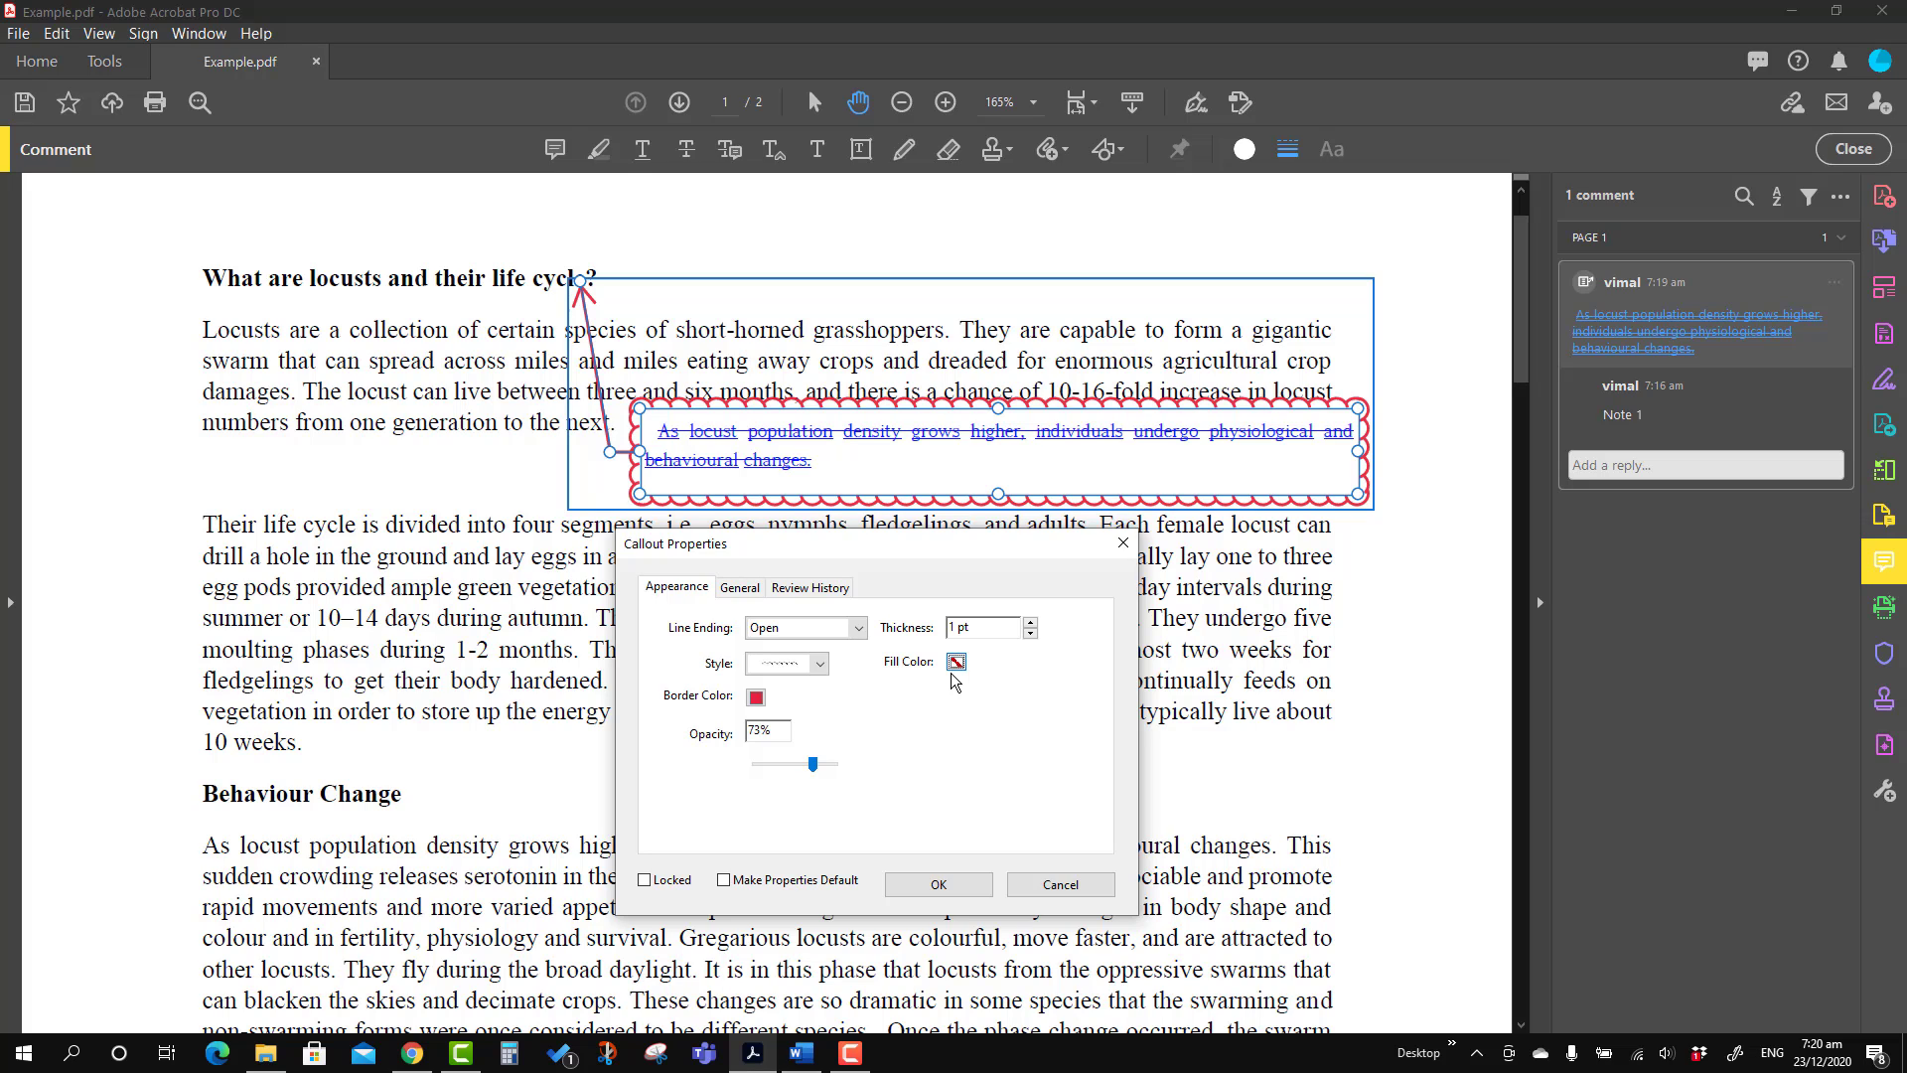
Change the callout's border colour to blue
click(756, 697)
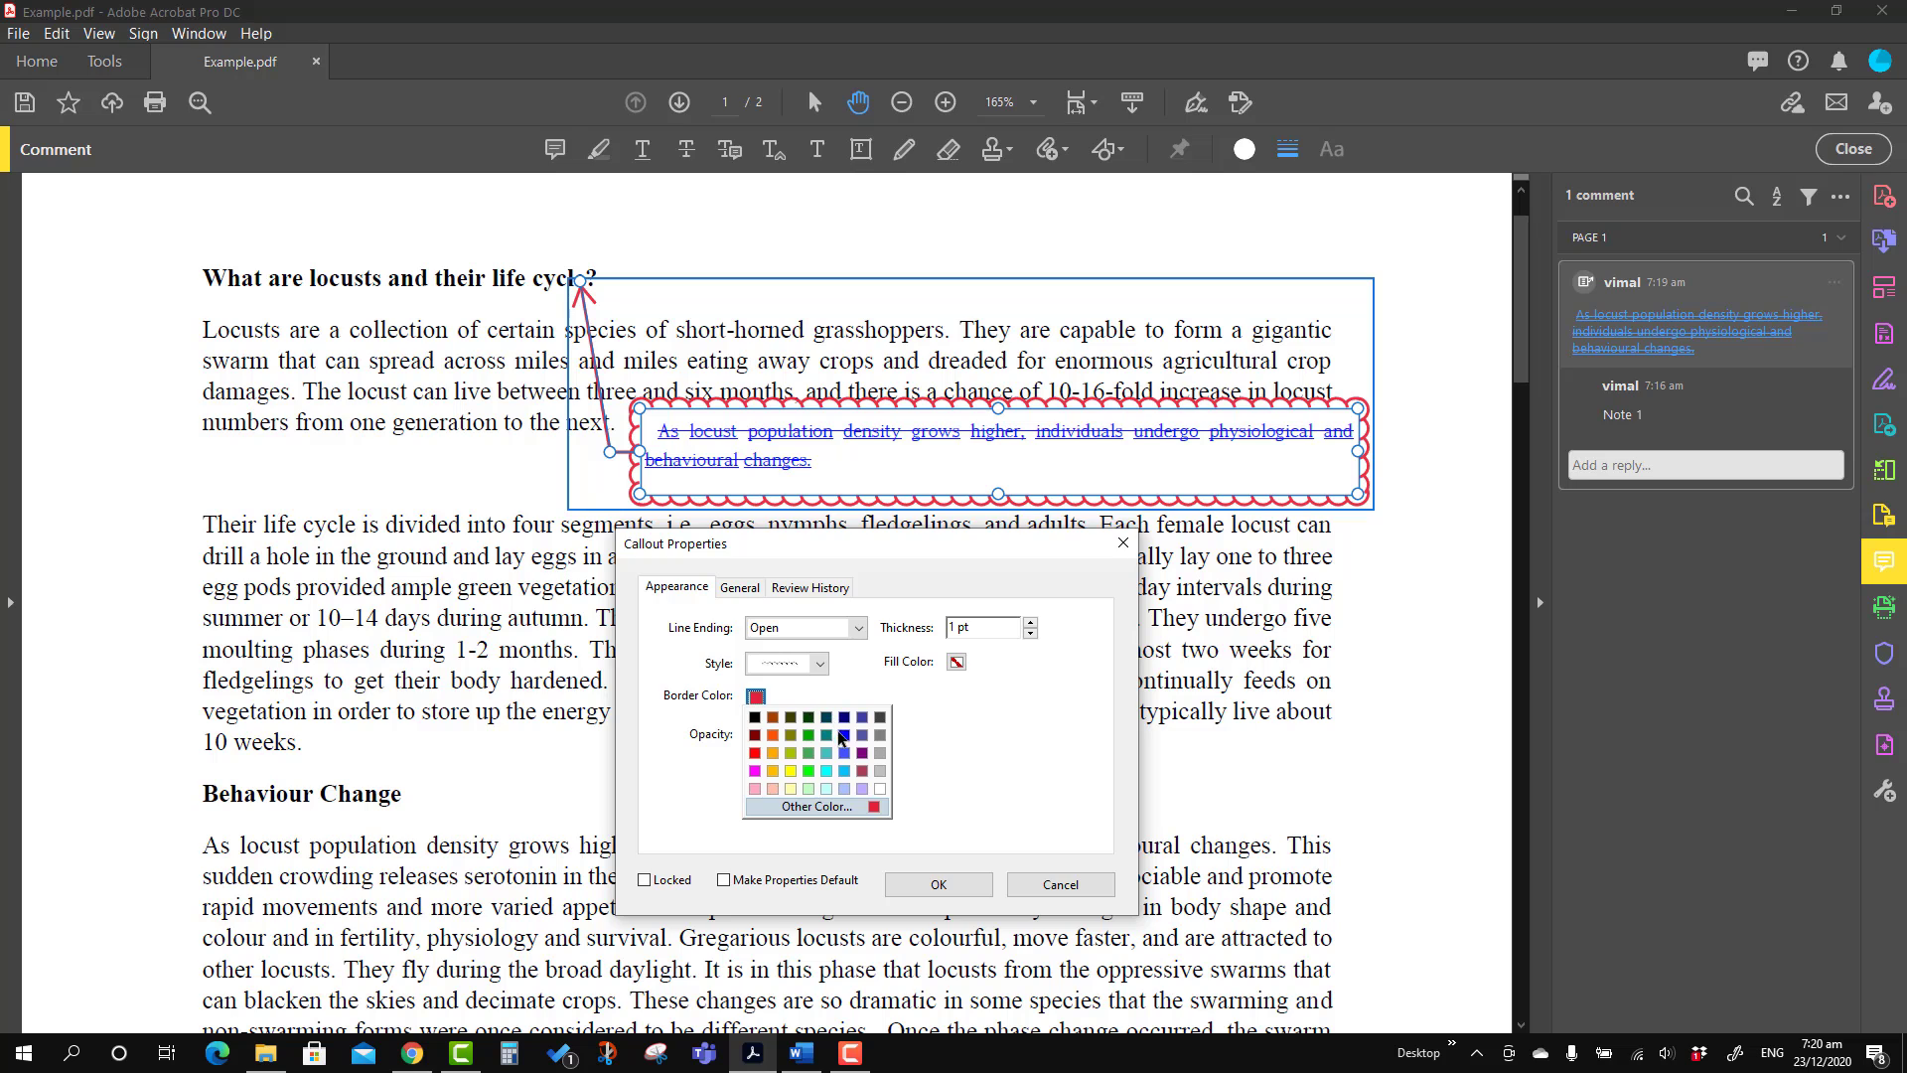
click(844, 735)
click(759, 700)
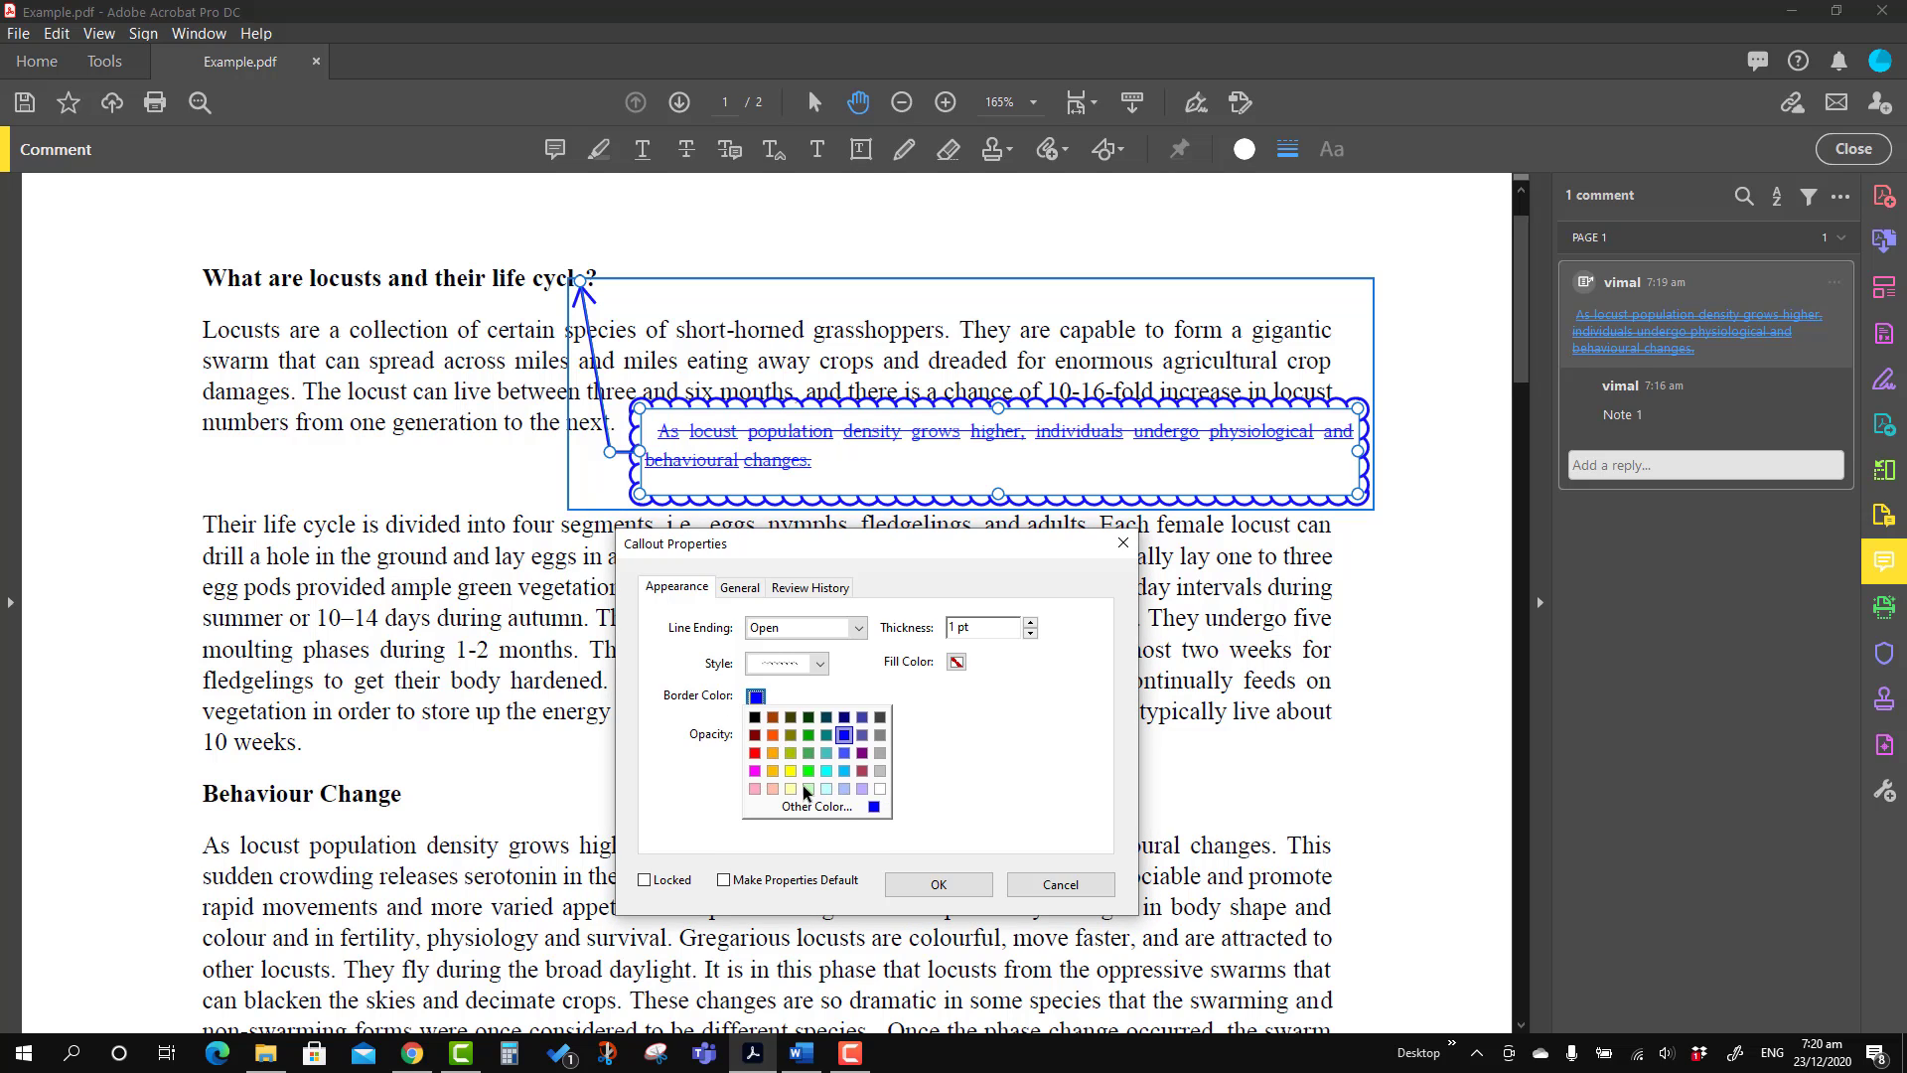
click(994, 730)
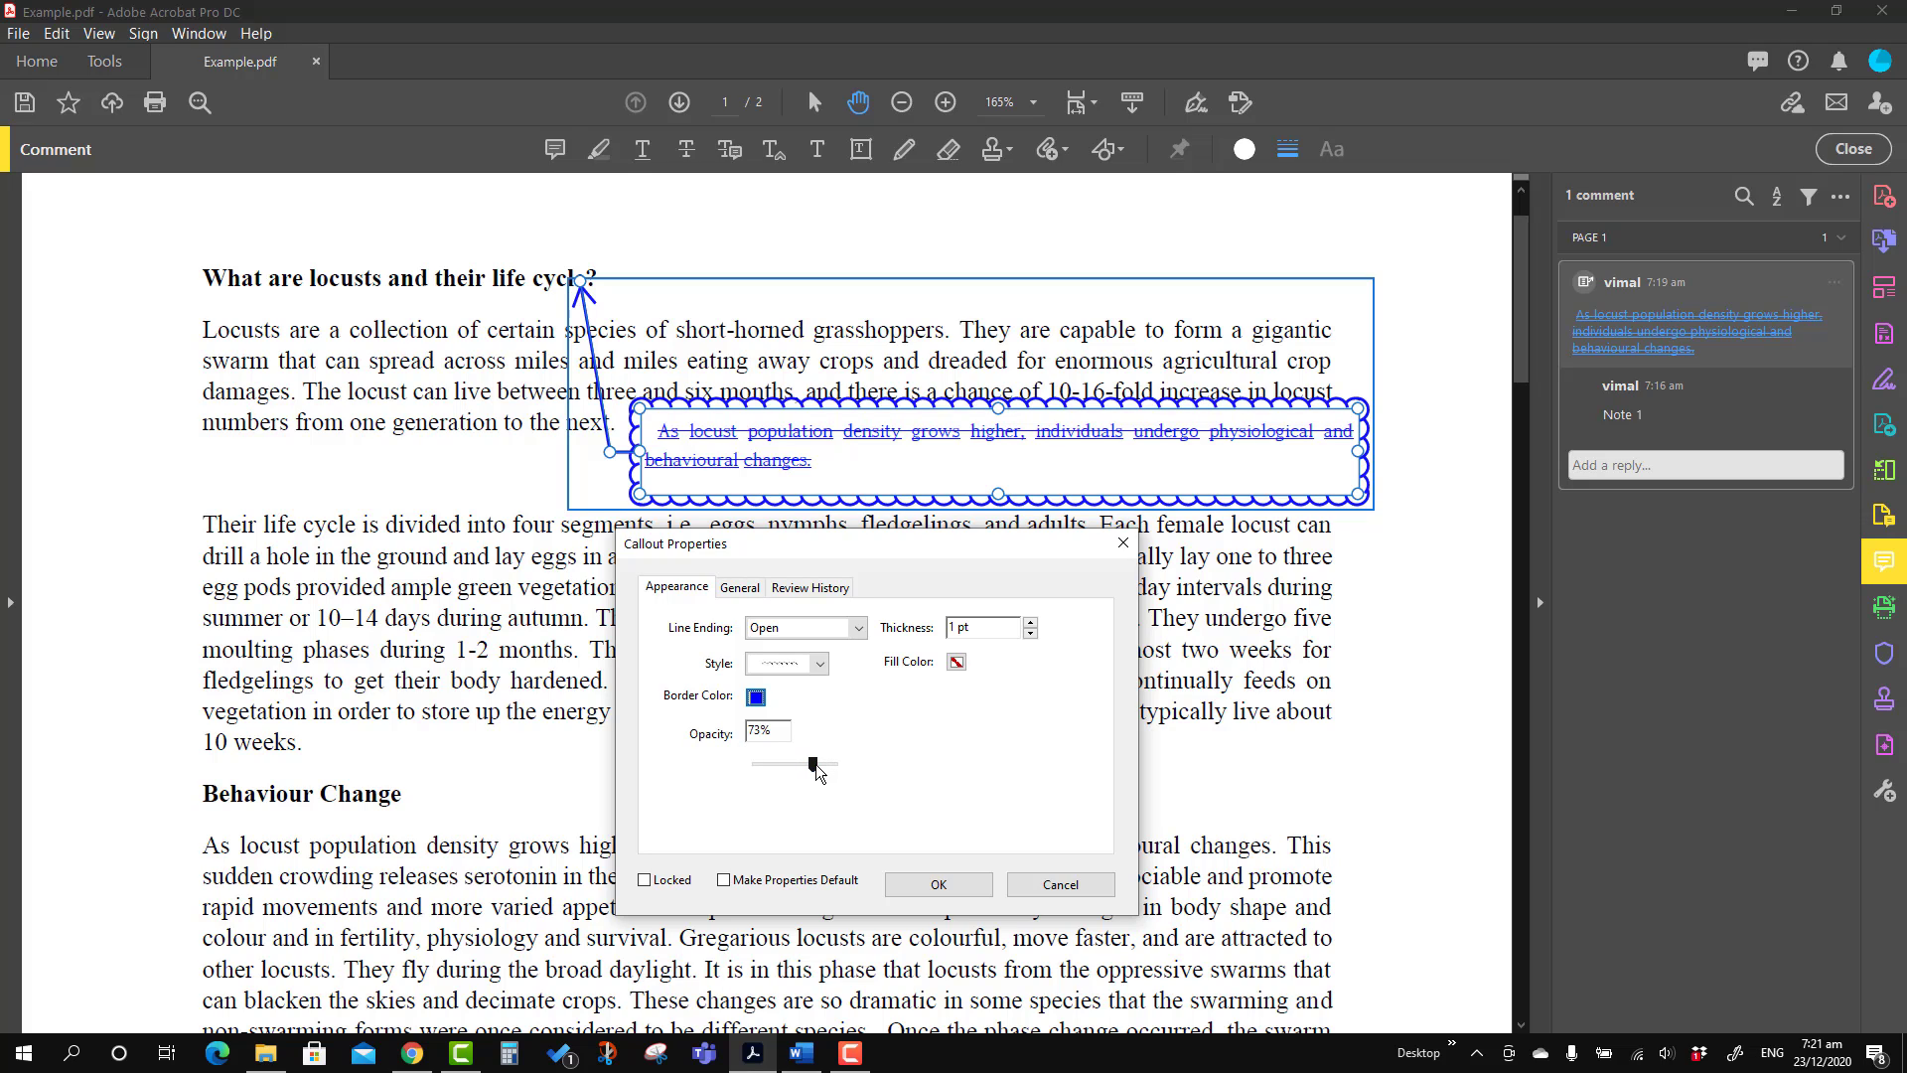
Raise the callout's opacity to 100% and apply the properties as the default for new callouts
mouse_move(811, 765)
mouse_down()
mouse_move(749, 771)
mouse_move(844, 771)
mouse_up()
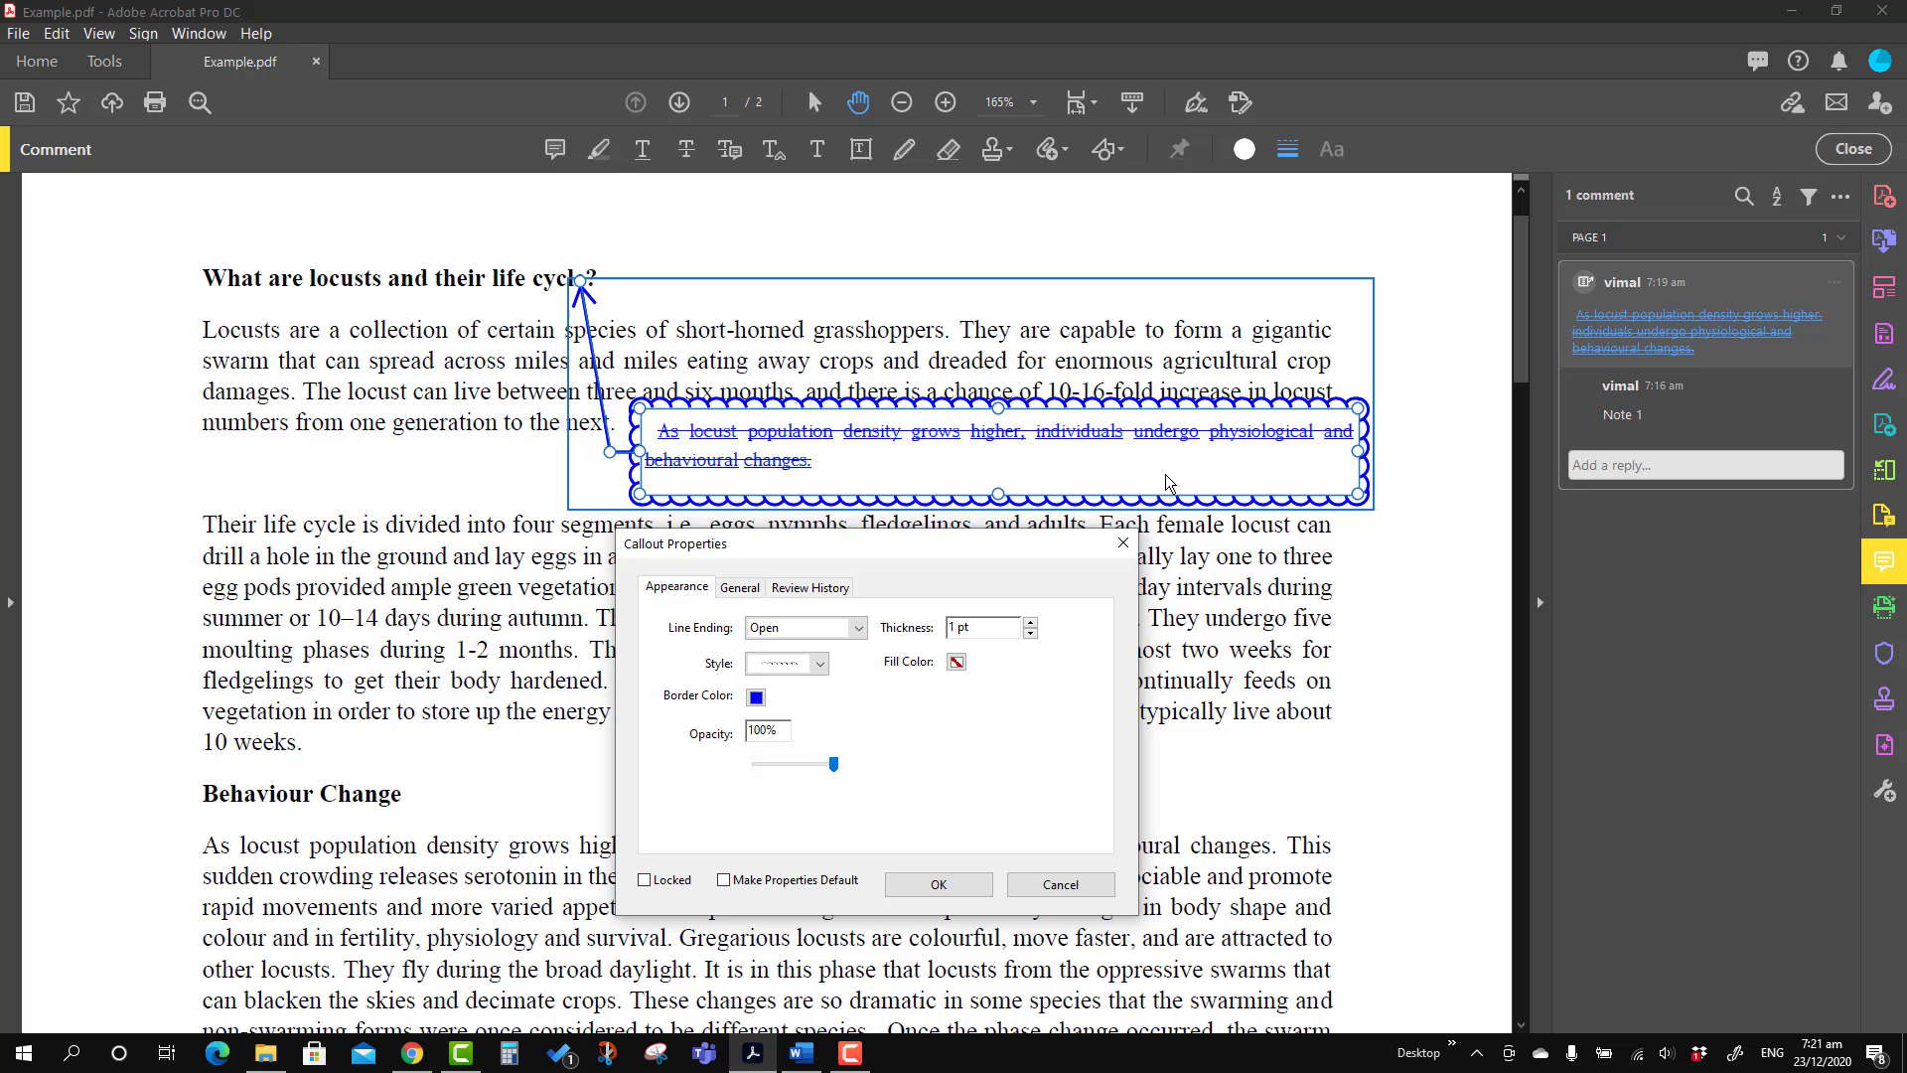
click(724, 880)
click(939, 884)
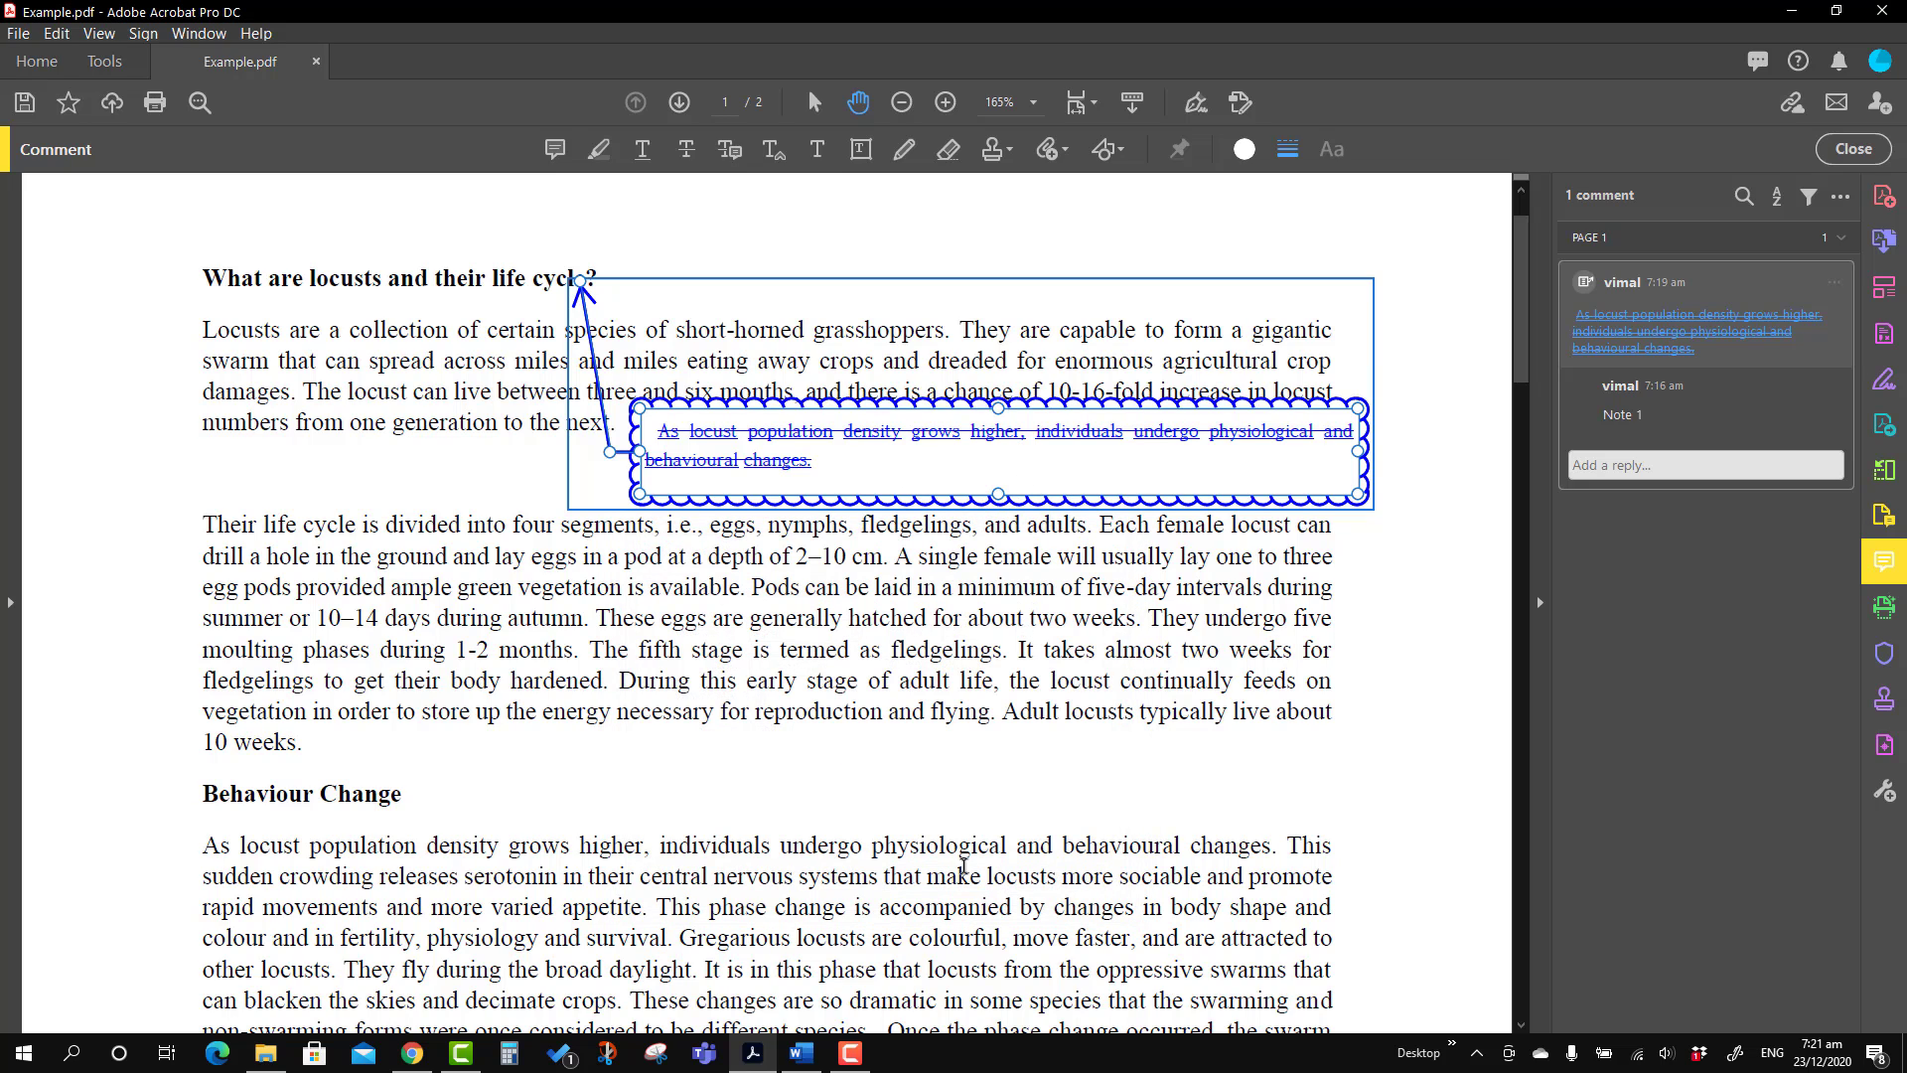
Add a second, empty text callout beside the Behaviour Change heading, with its arrow pointing into the second paragraph
click(1015, 149)
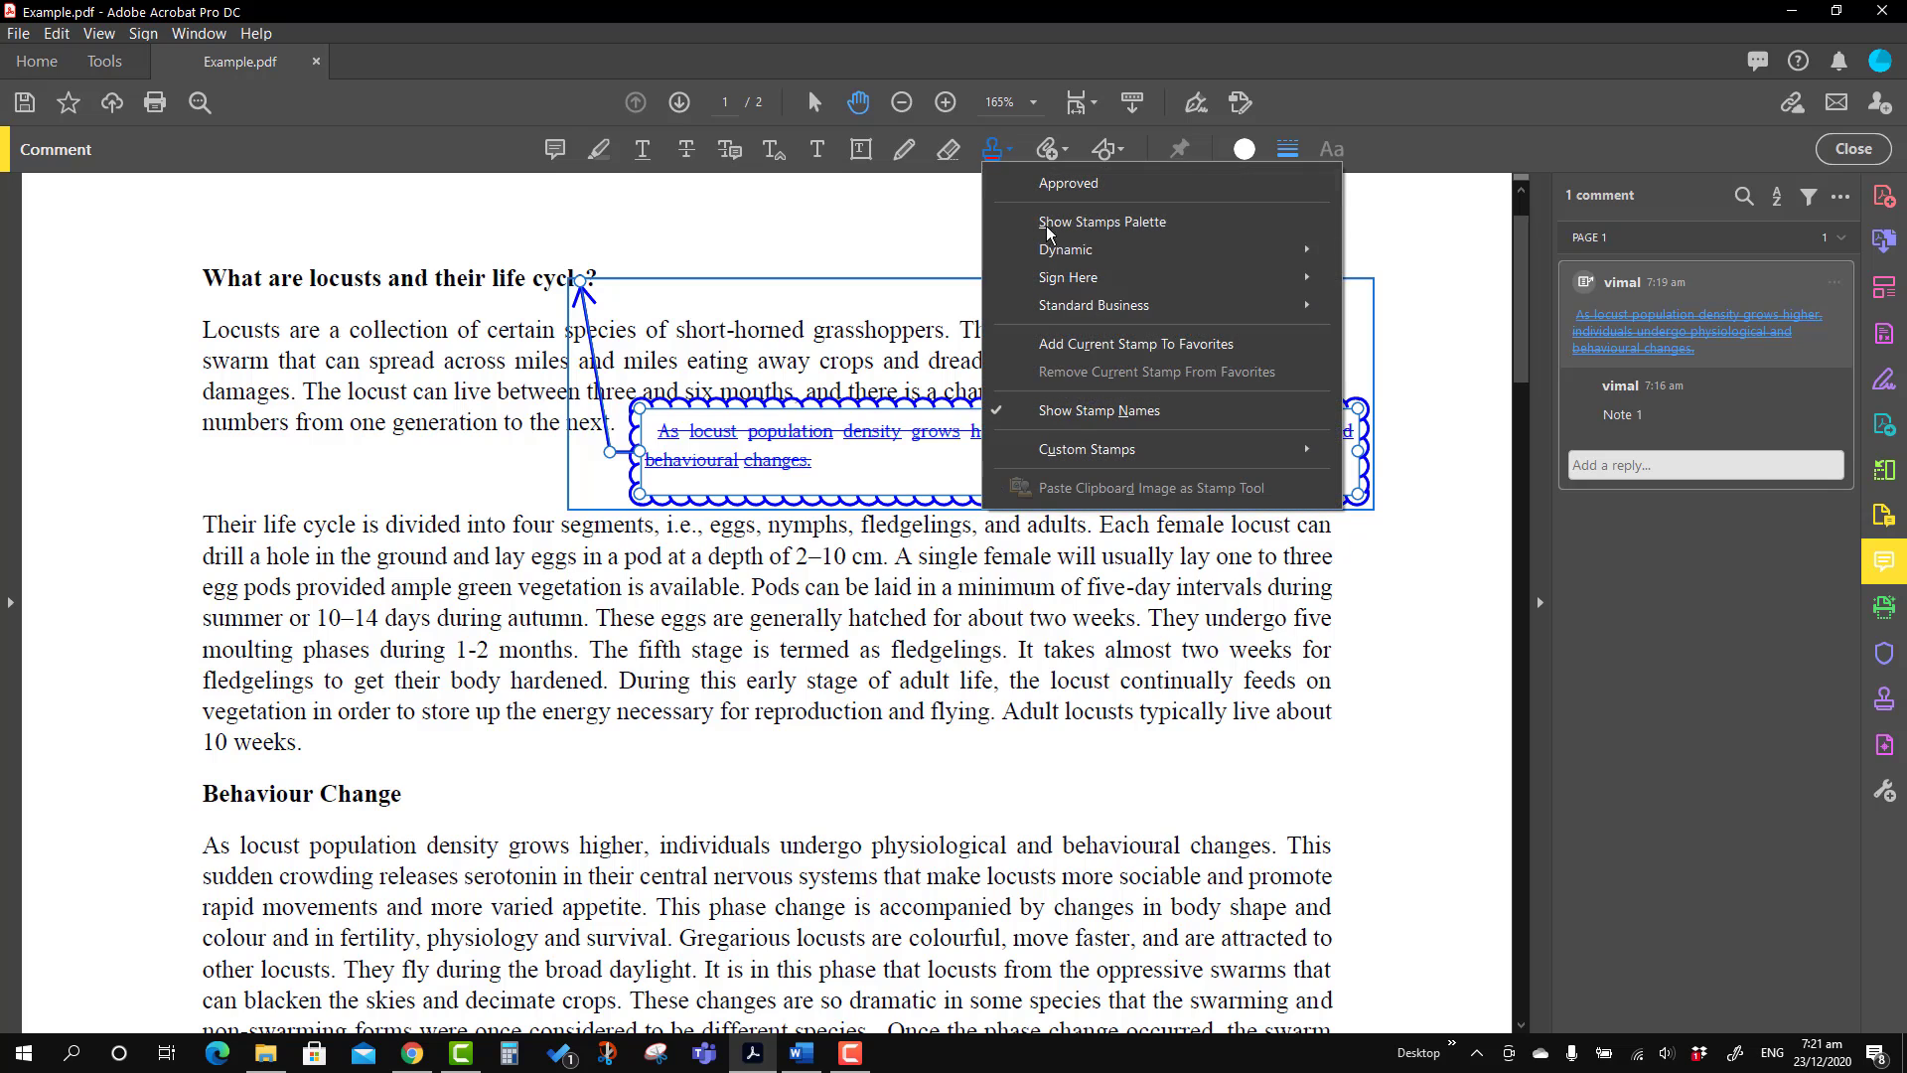
click(1015, 174)
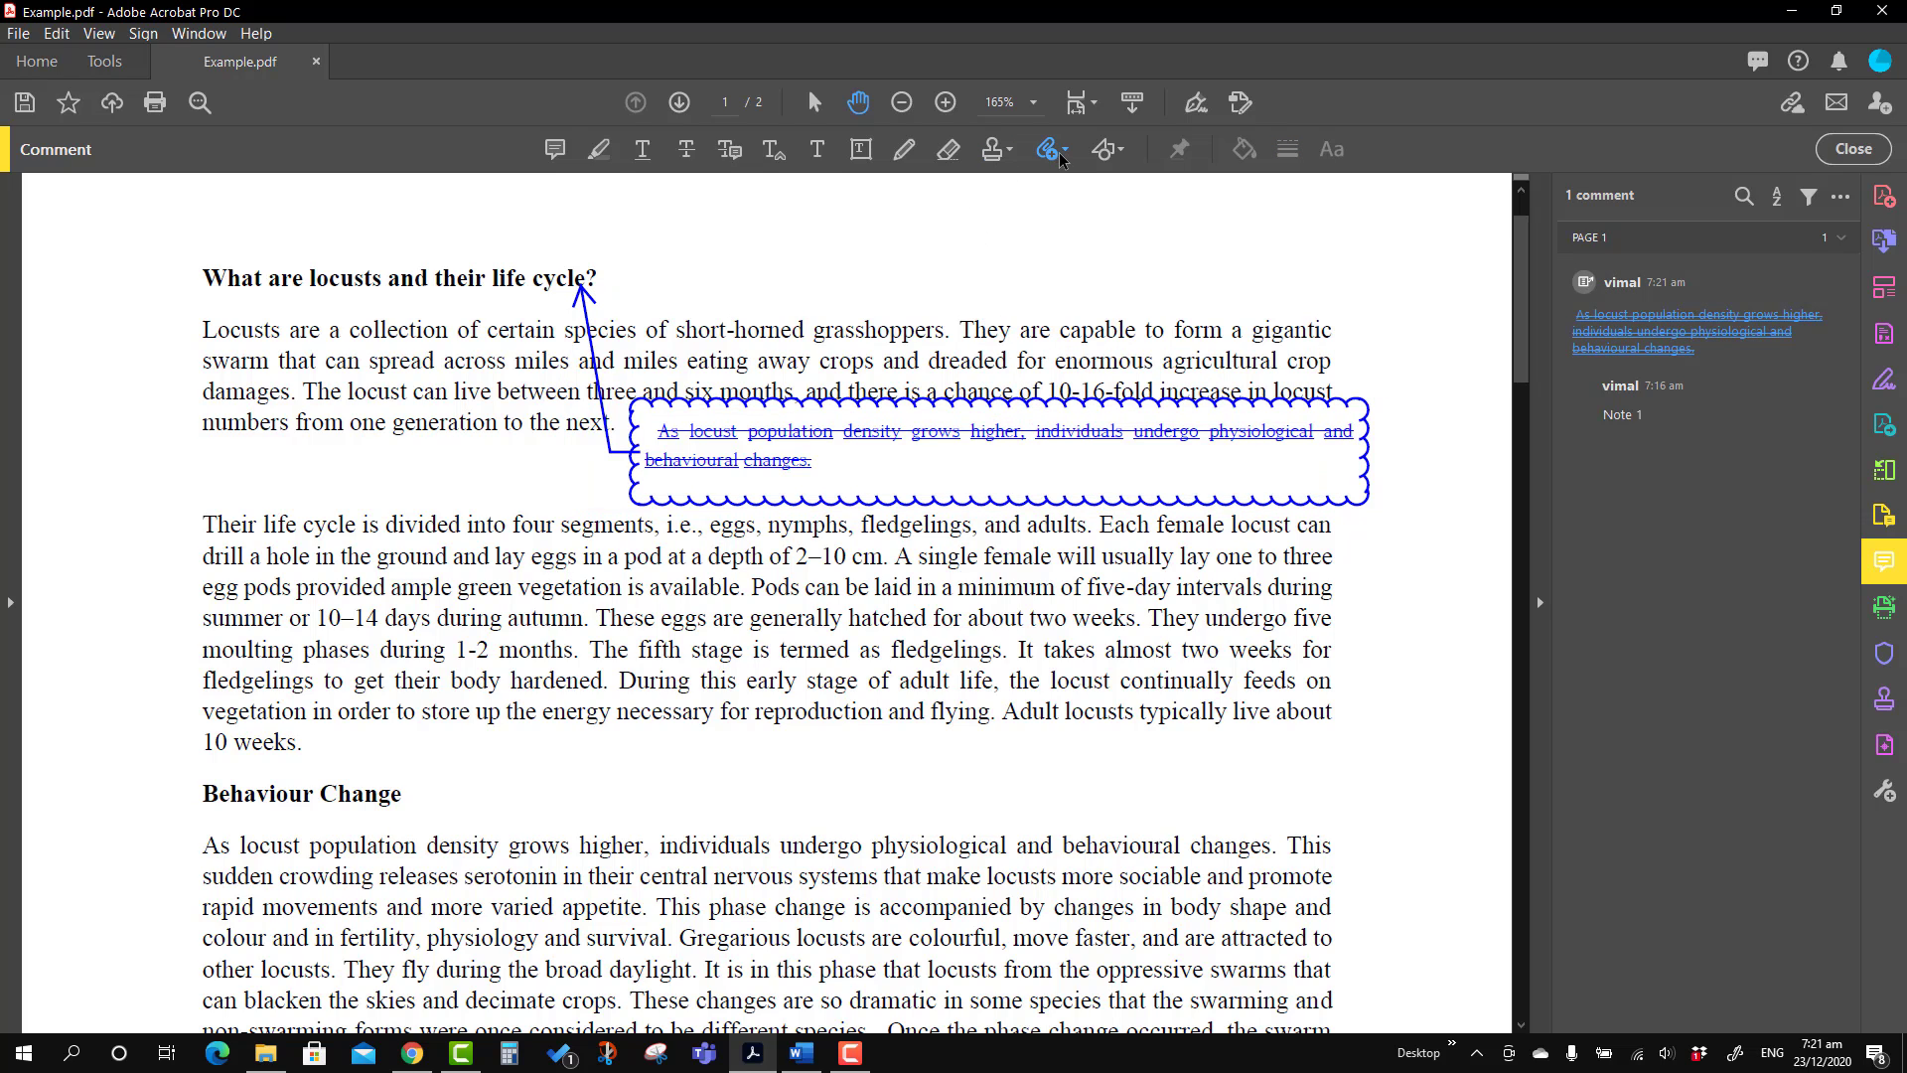
click(1117, 151)
click(1168, 295)
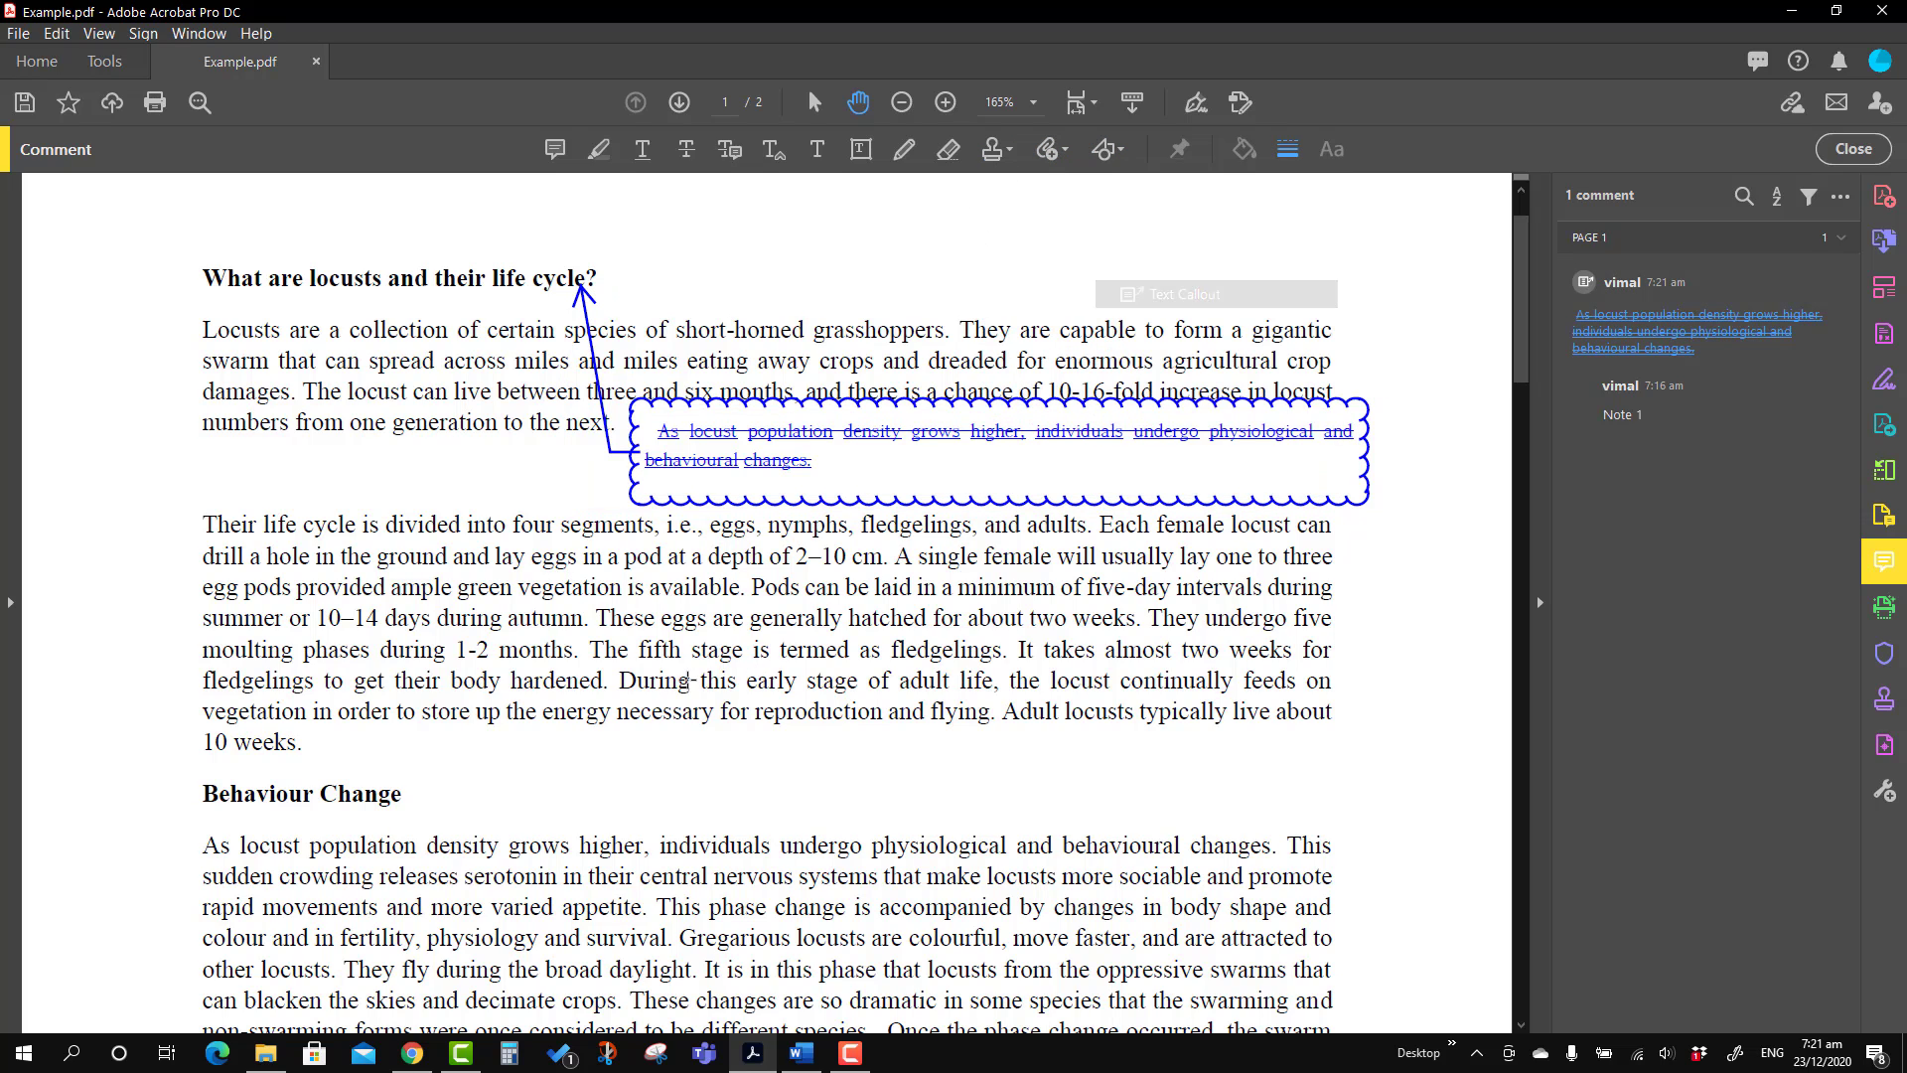
click(632, 641)
click(906, 800)
click(922, 671)
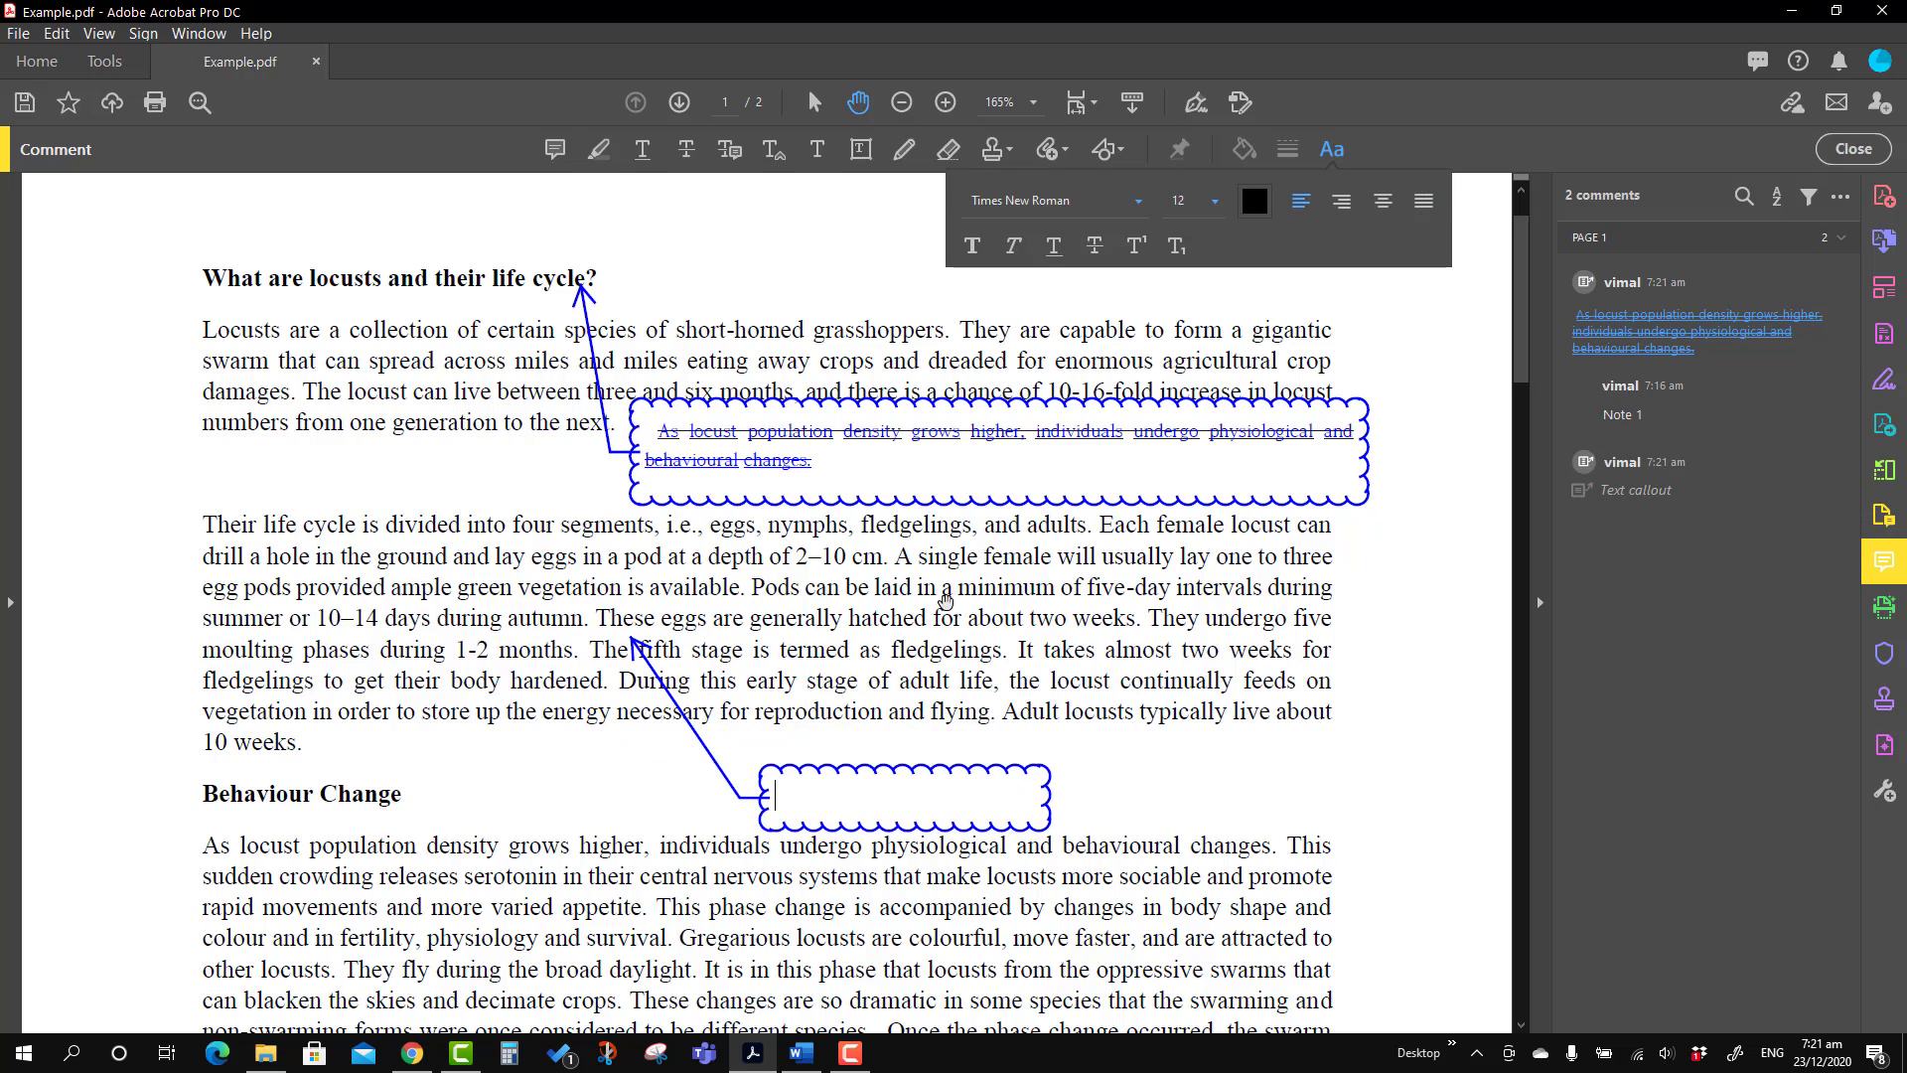
click(992, 861)
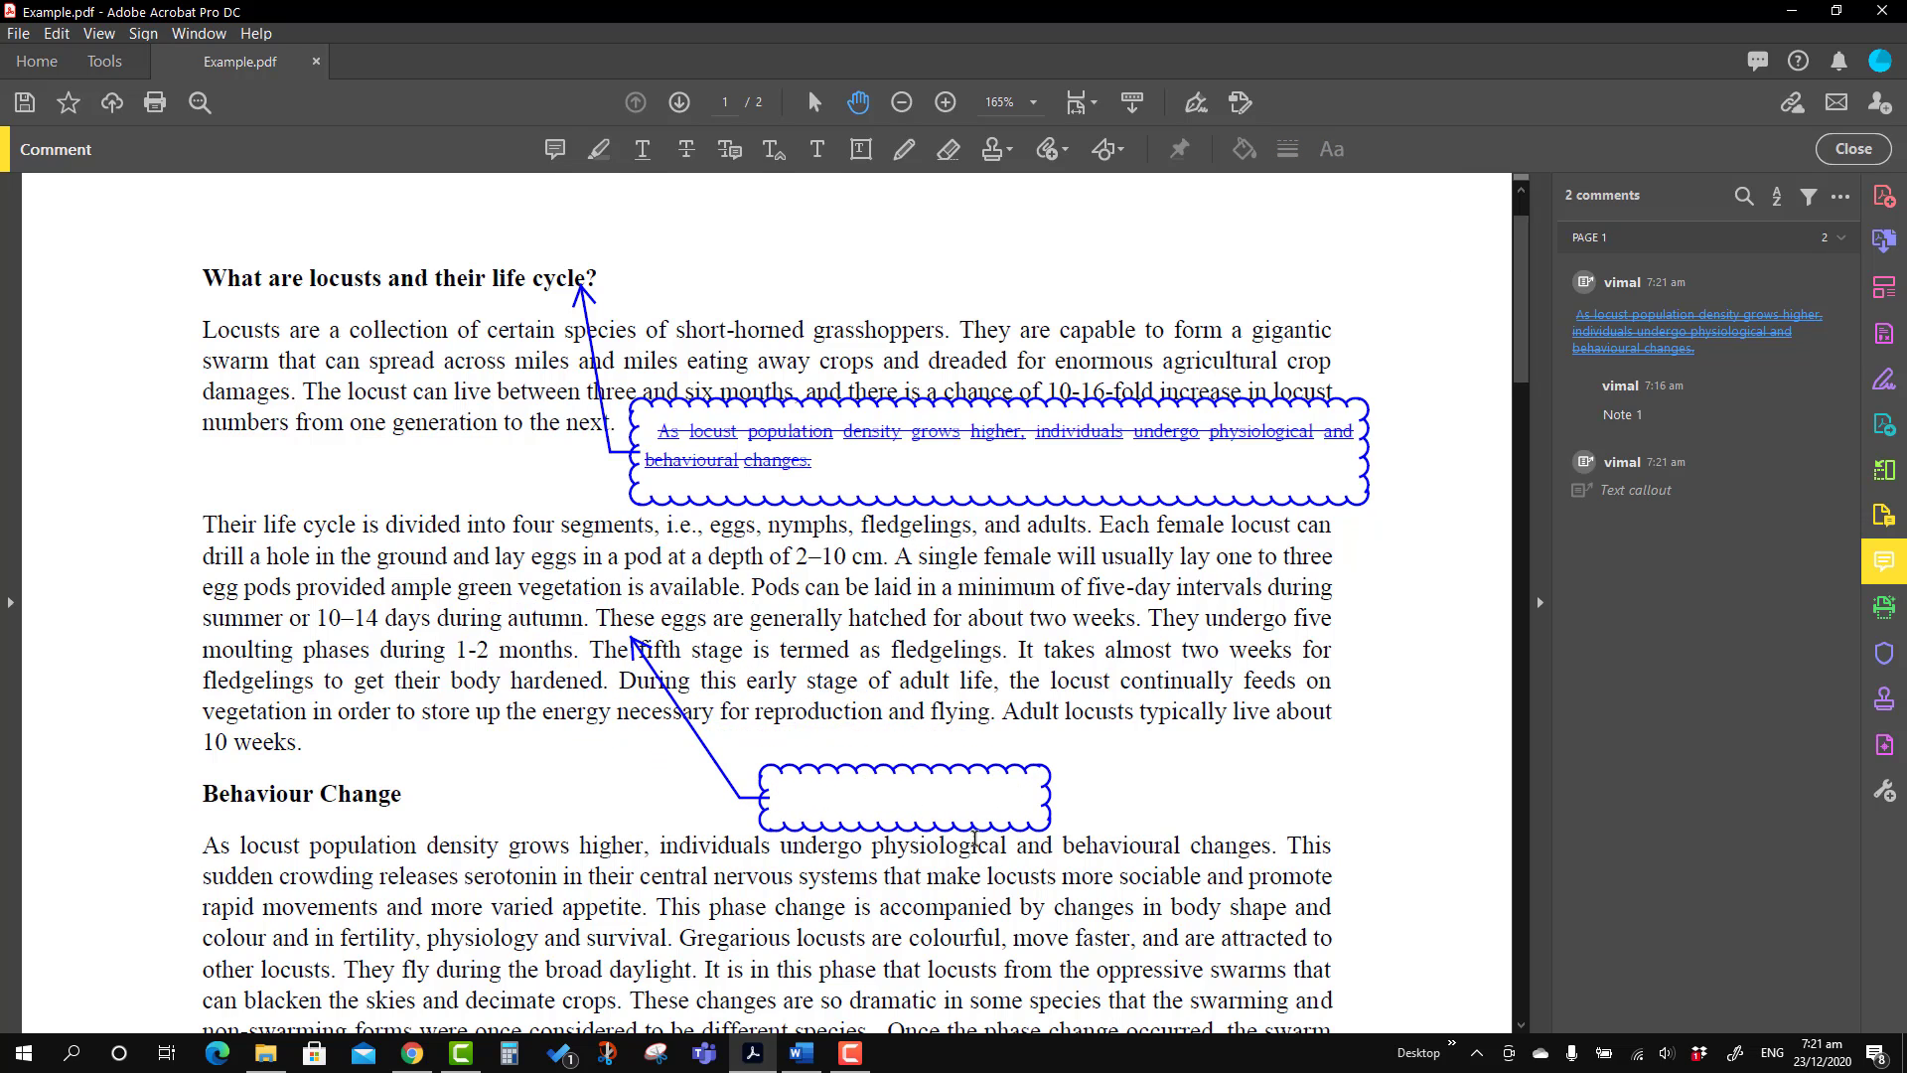
Change the empty callout's border style to dashed, apply it, and delete that callout
click(782, 768)
right_click(782, 768)
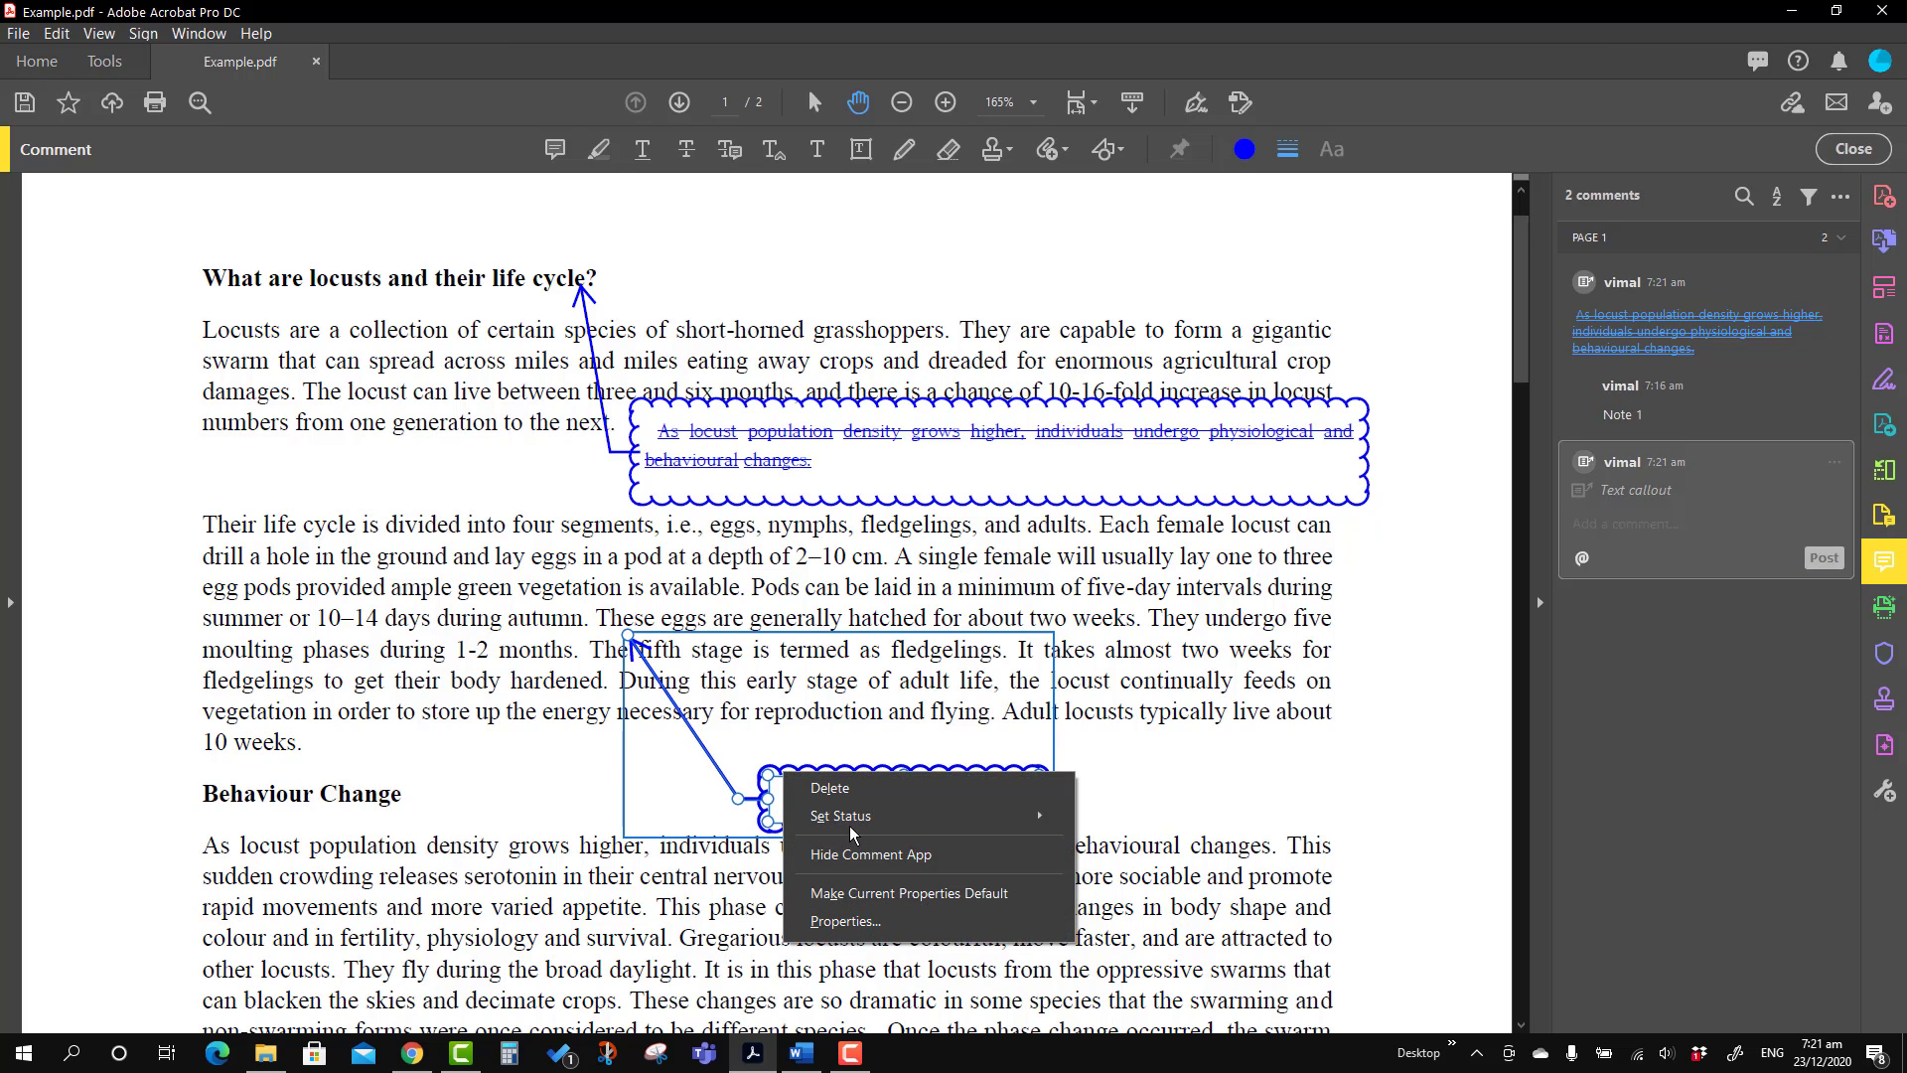
click(851, 923)
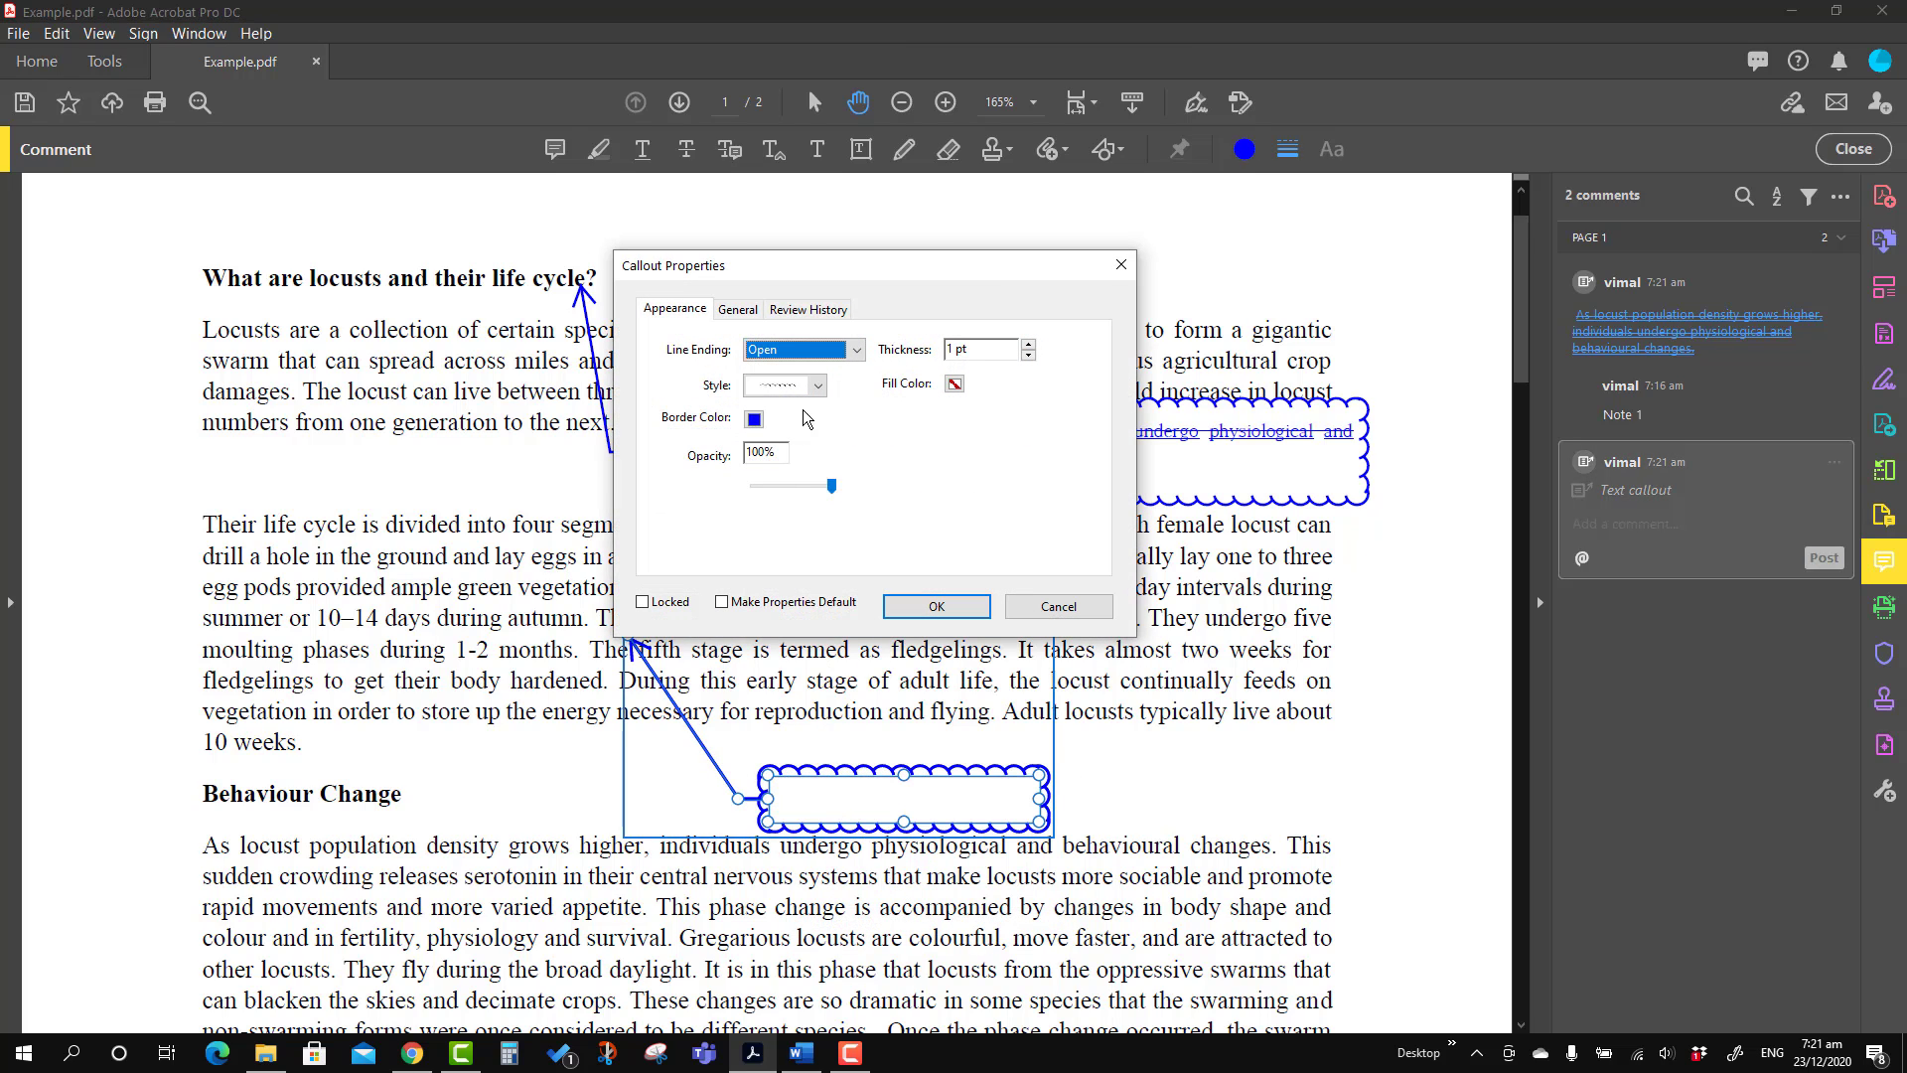
click(794, 385)
click(790, 439)
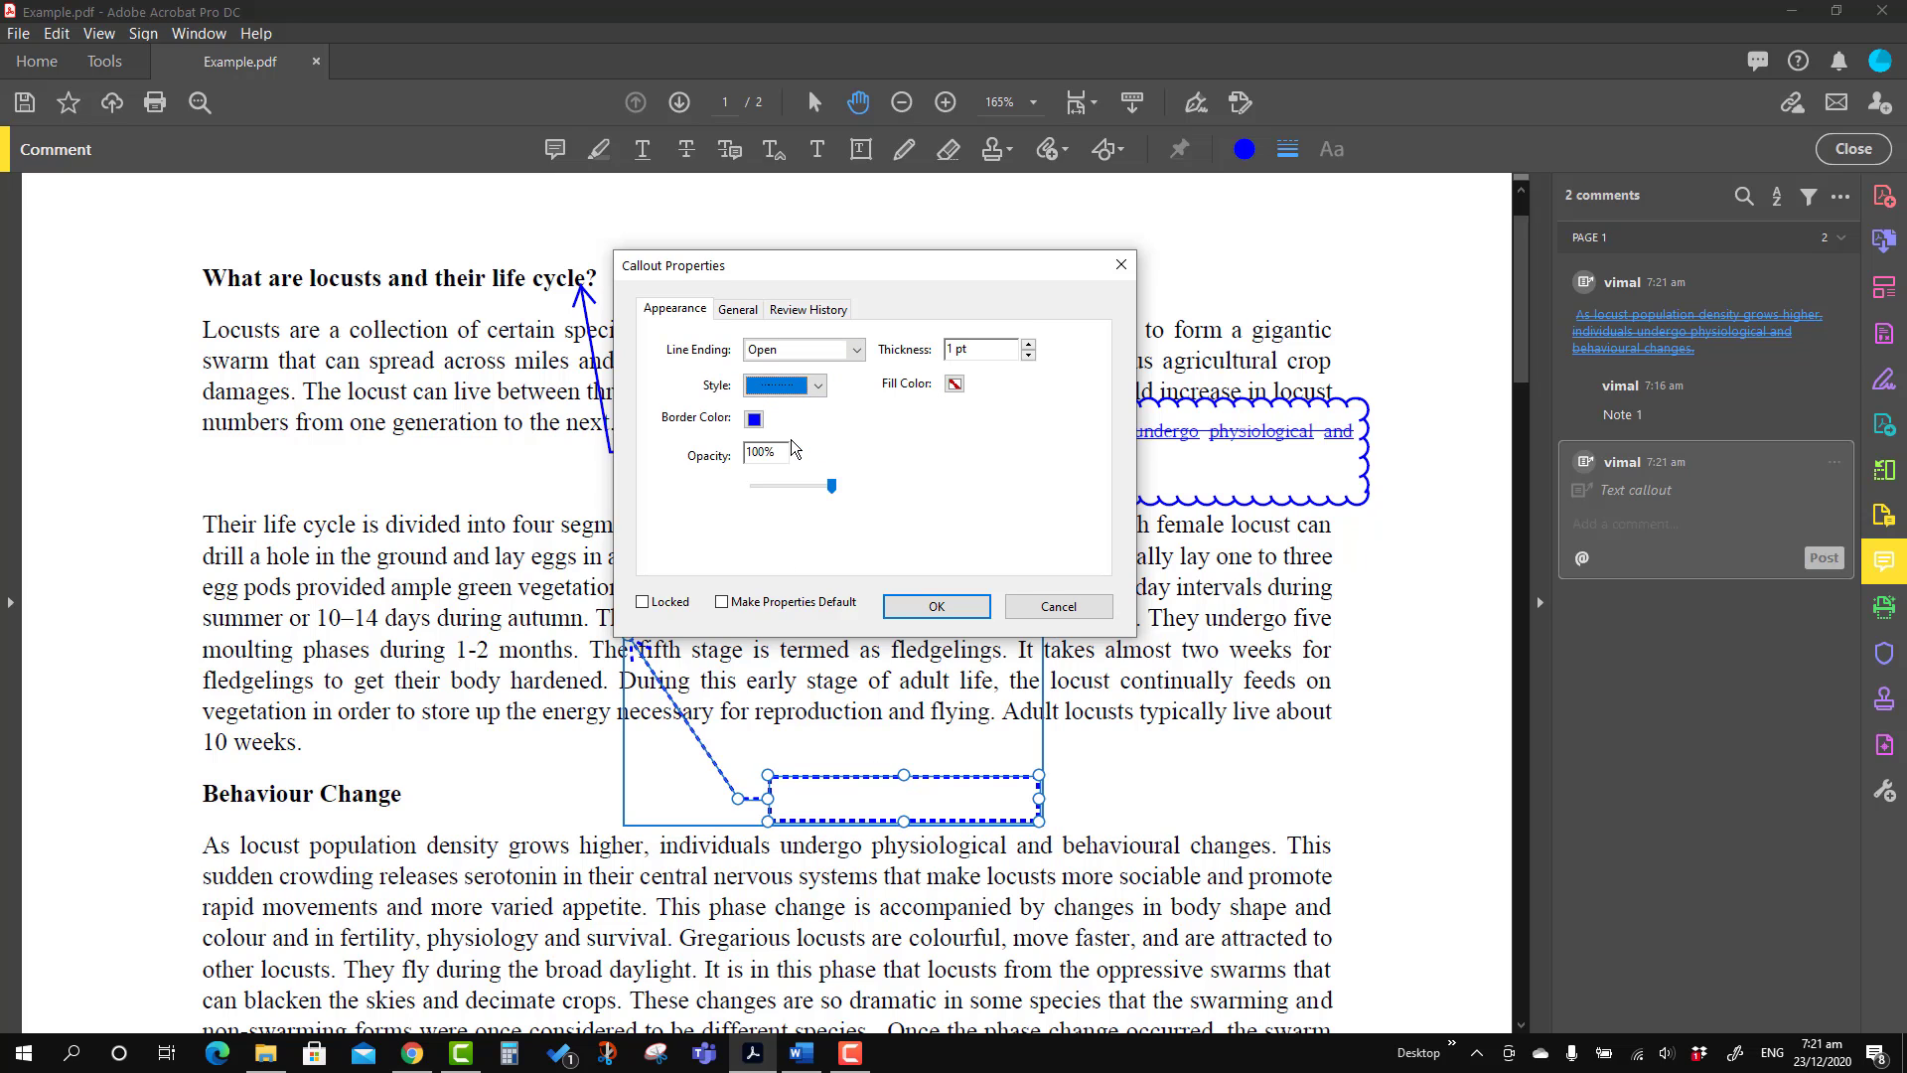
click(916, 613)
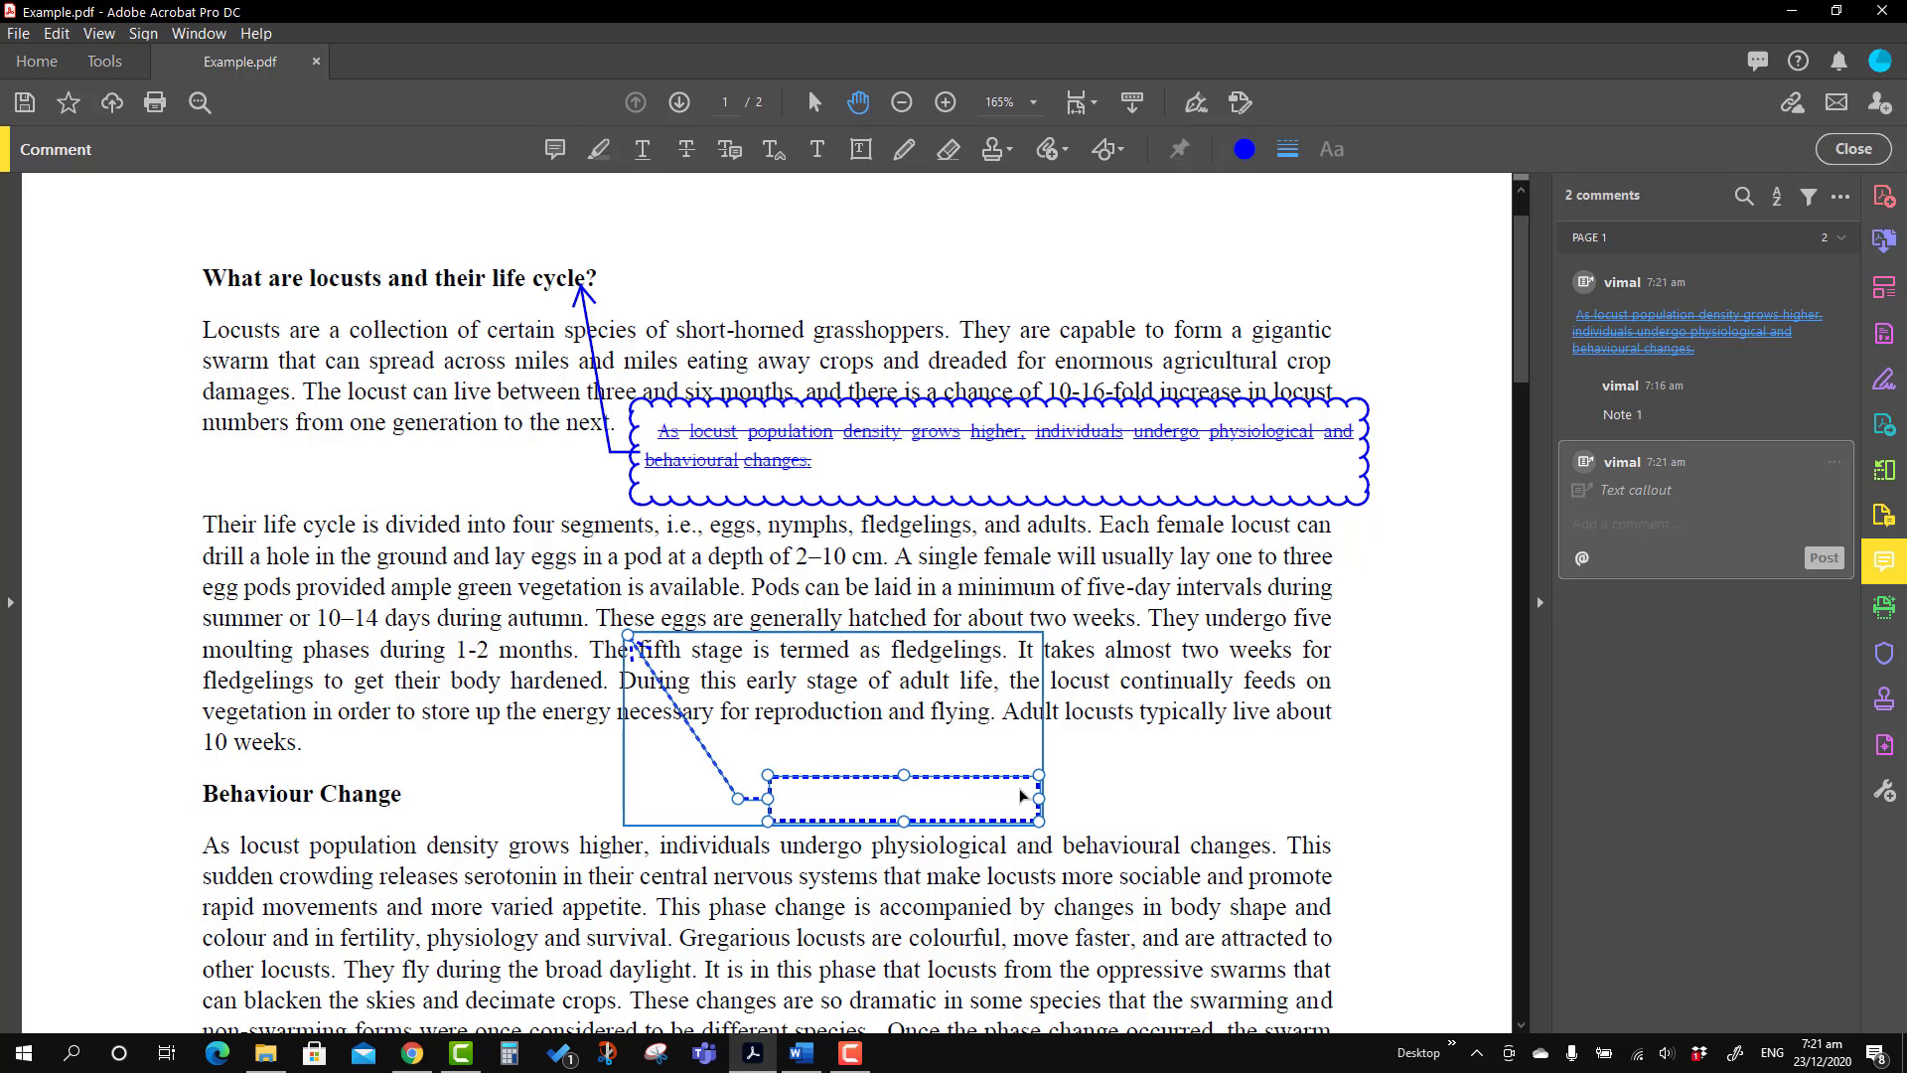
key(Delete)
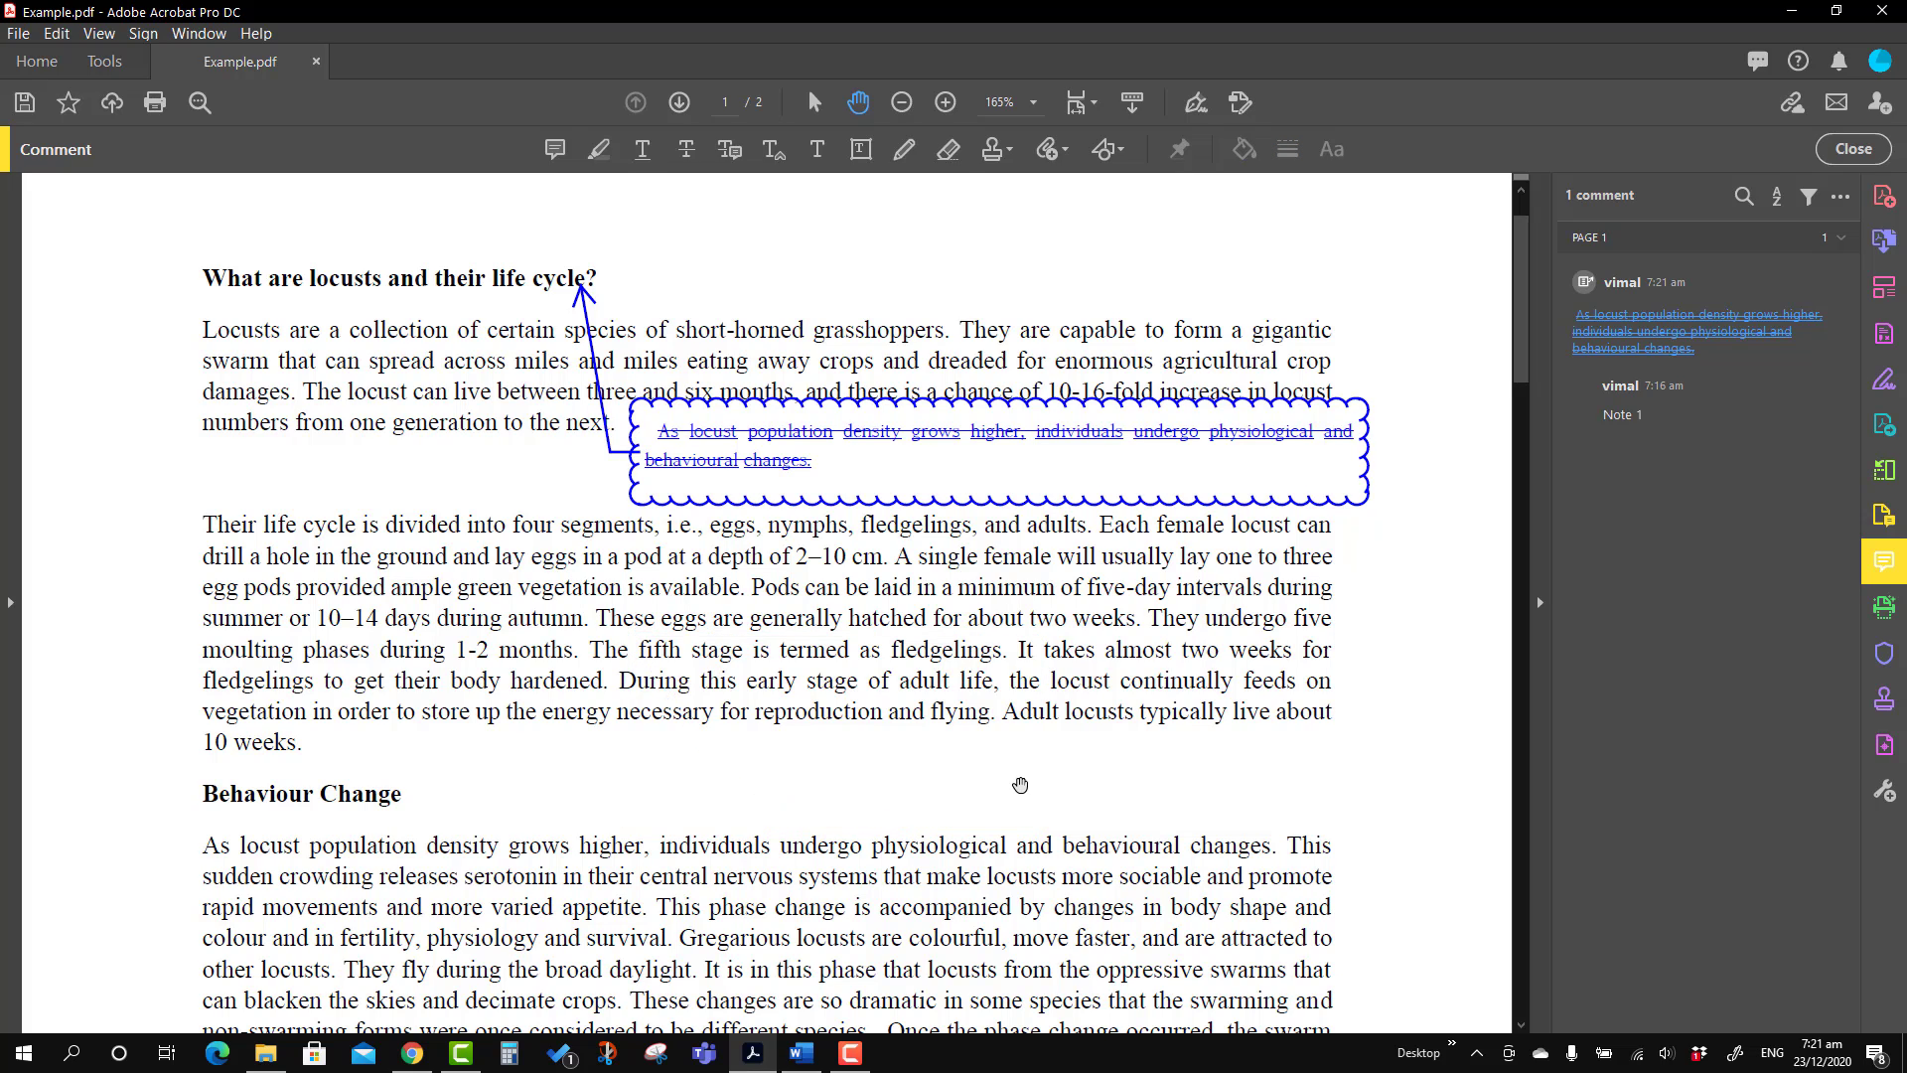